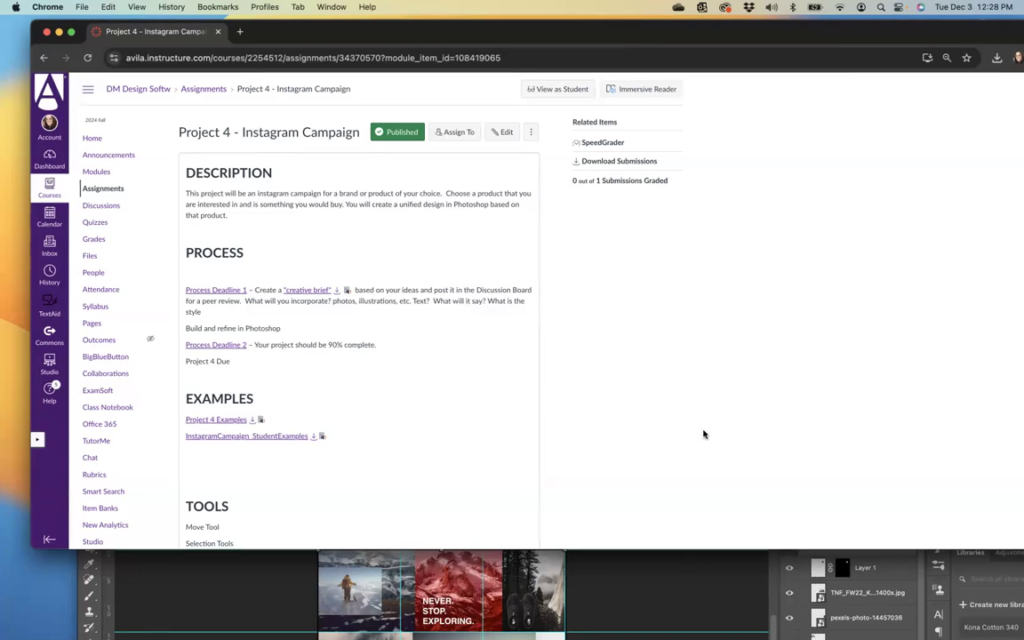
Step: Switch to Photoshop and look over the North Face campaign design on the artboard
key("super+Tab")
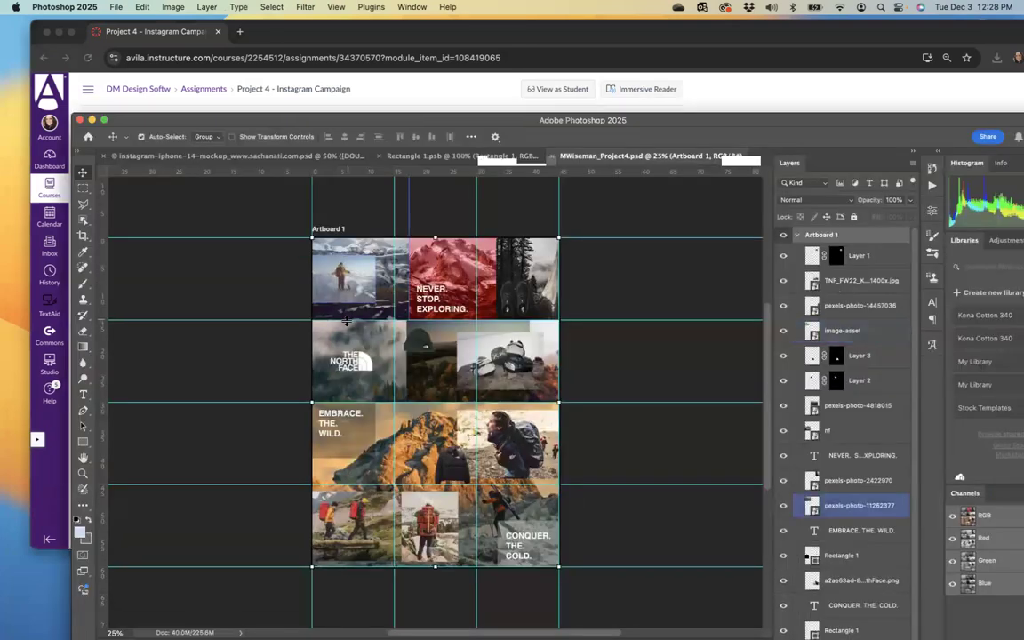
left_click(327, 286)
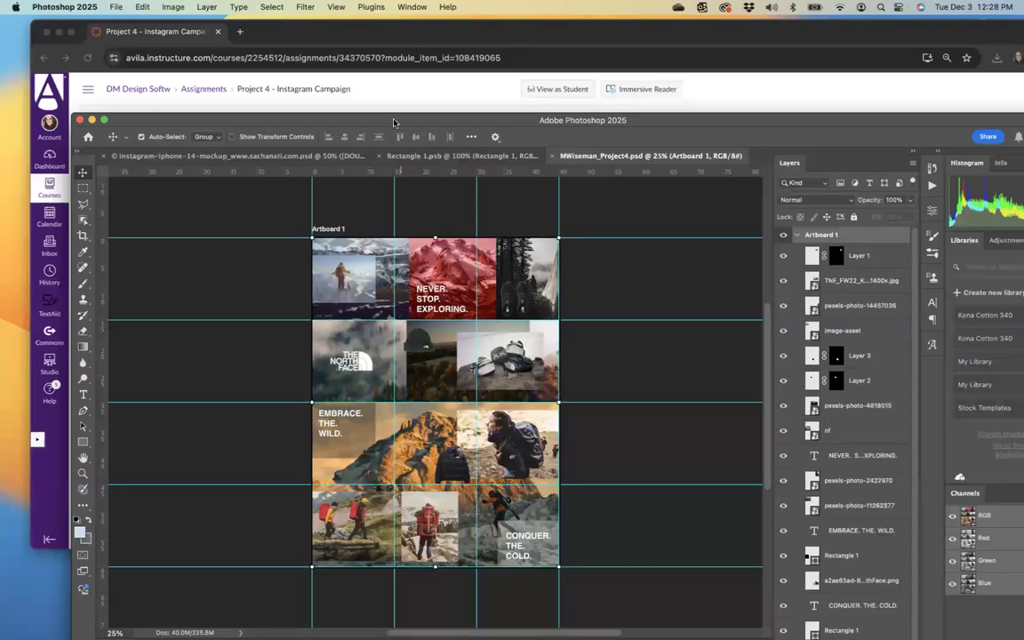
left_click_drag(393, 123, 348, 105)
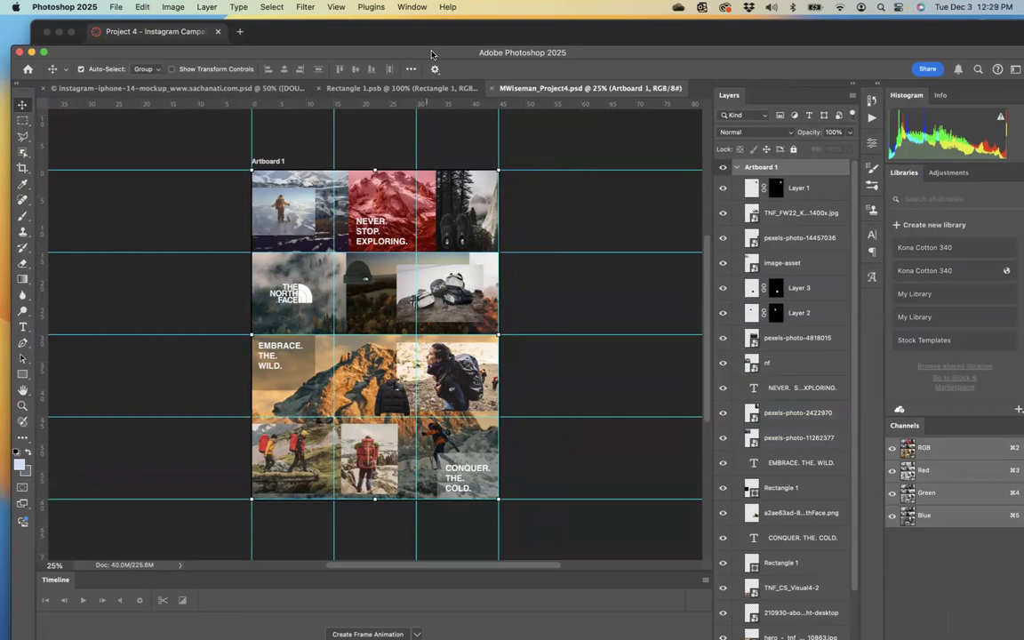
Step: Return to the Project 4 assignment page in Chrome and read through its tools, palettes, requirements and saving sections
key("super+m")
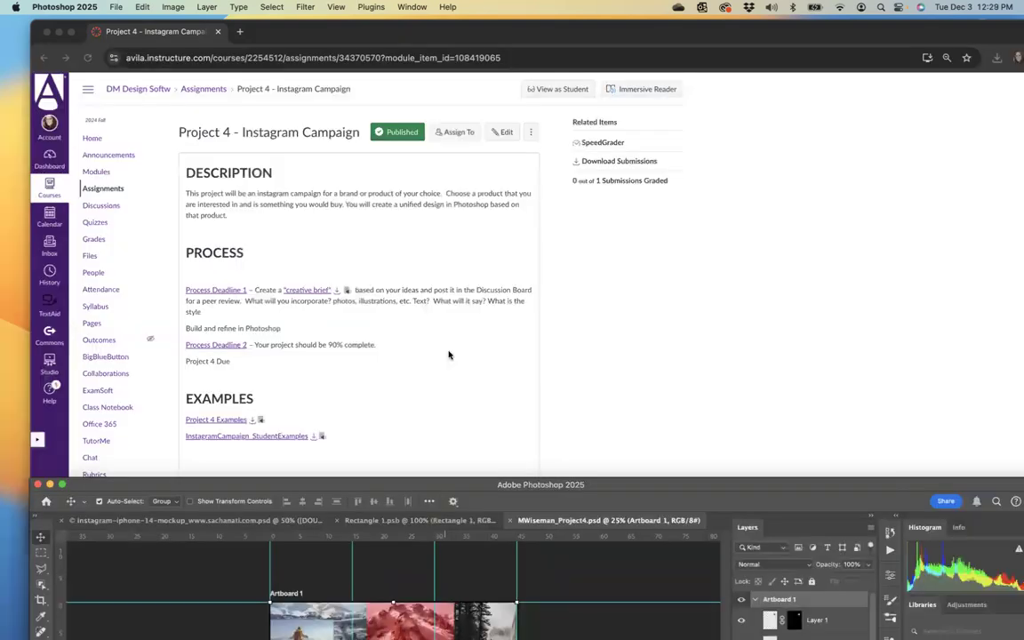
scroll(449, 354, "down", 5)
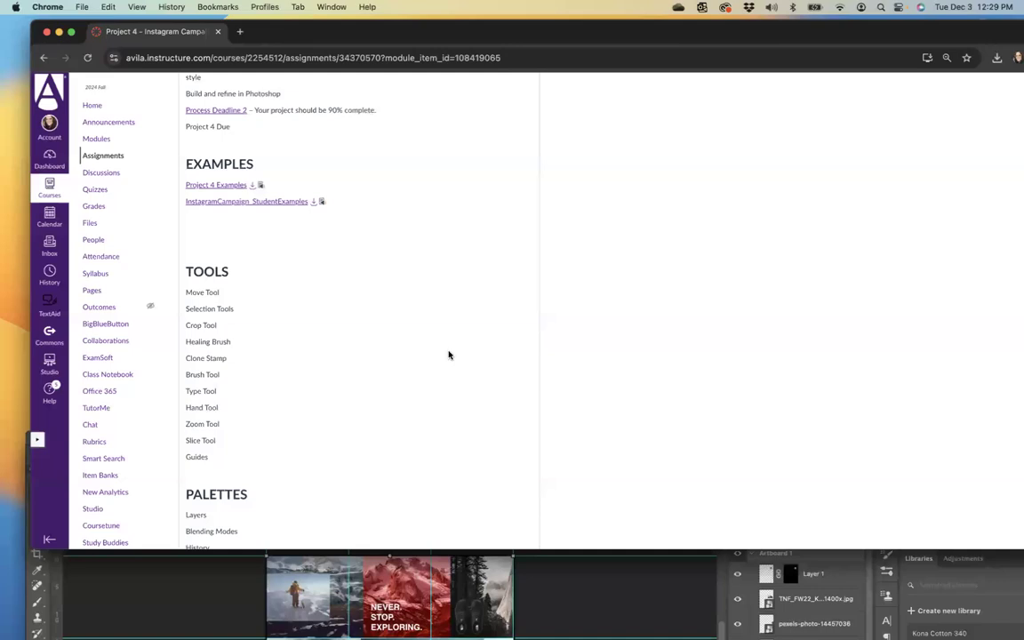
scroll(449, 355, "down", 4)
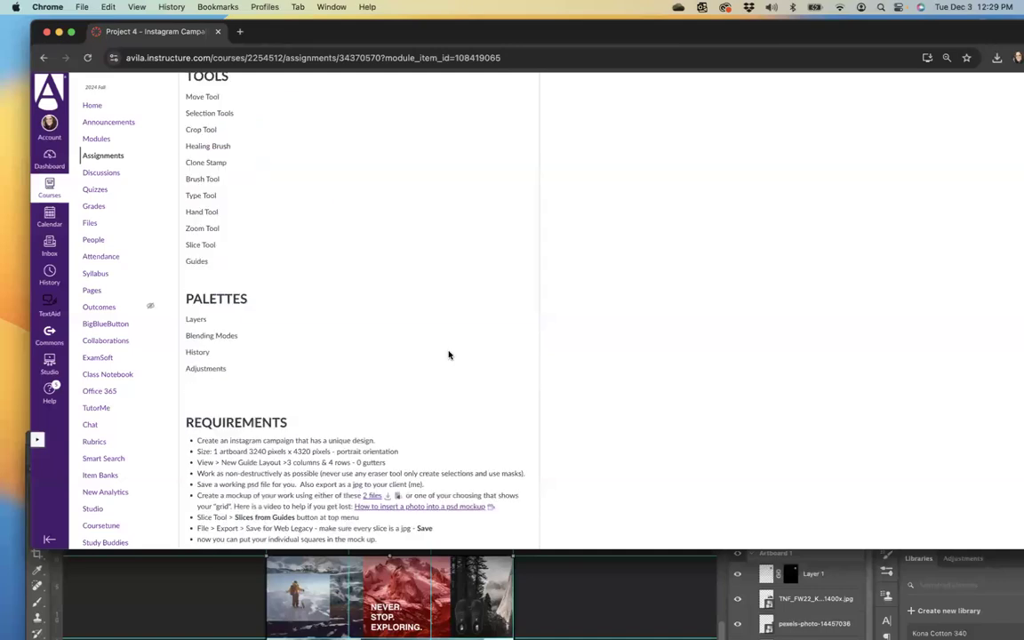
scroll(449, 355, "up", 9)
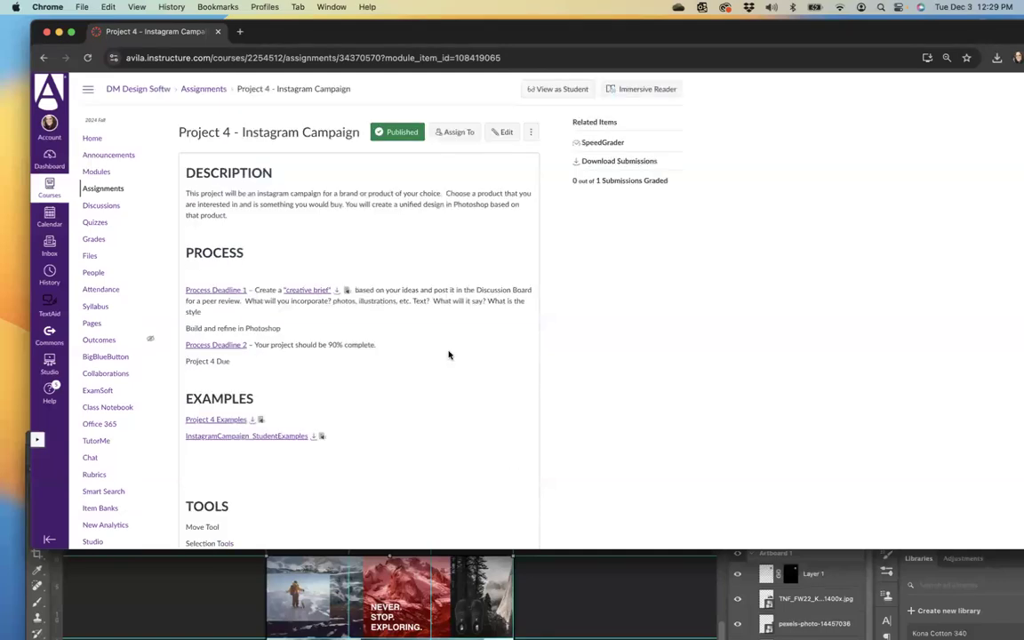
scroll(449, 355, "down", 15)
scroll(182, 114, "up", 3)
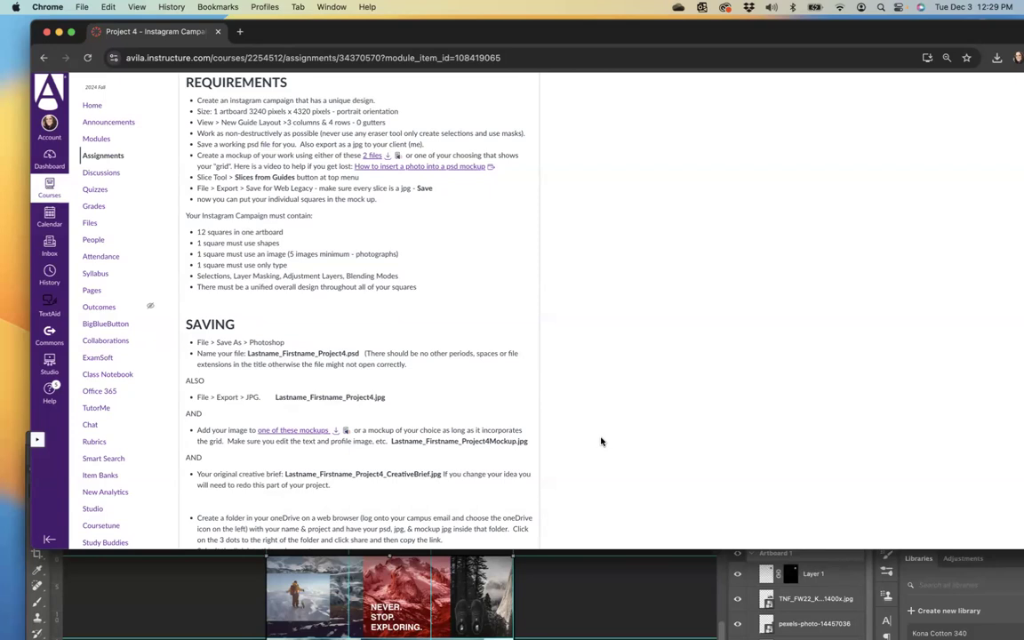
Step: In Photoshop, apply a new guide layout to the selected artboard with 3 columns, 4 rows and 0 gutters
key("super+Tab")
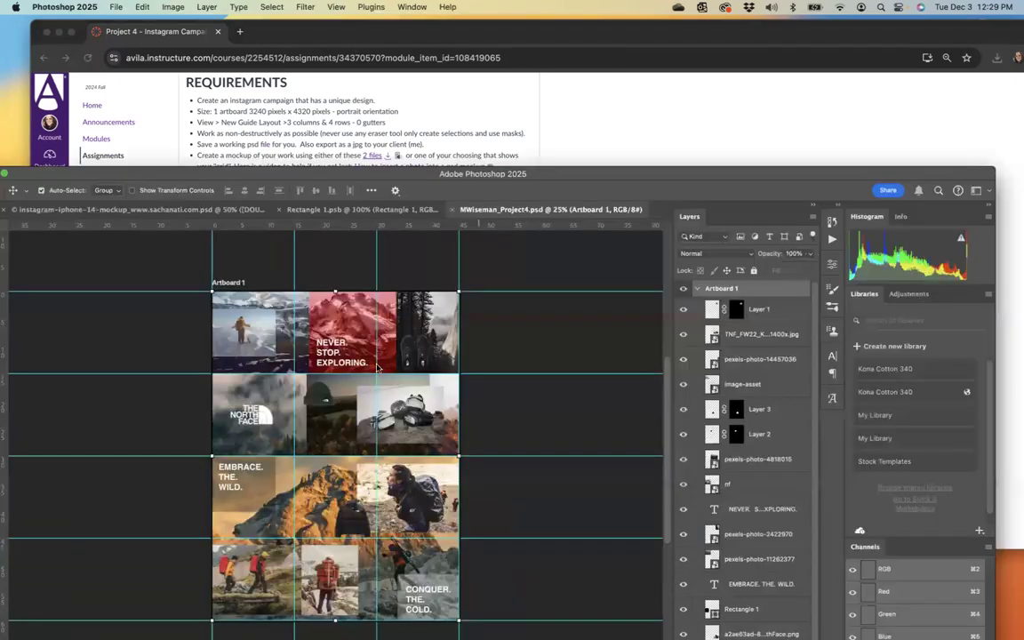
left_click(336, 7)
mouse_move(363, 320)
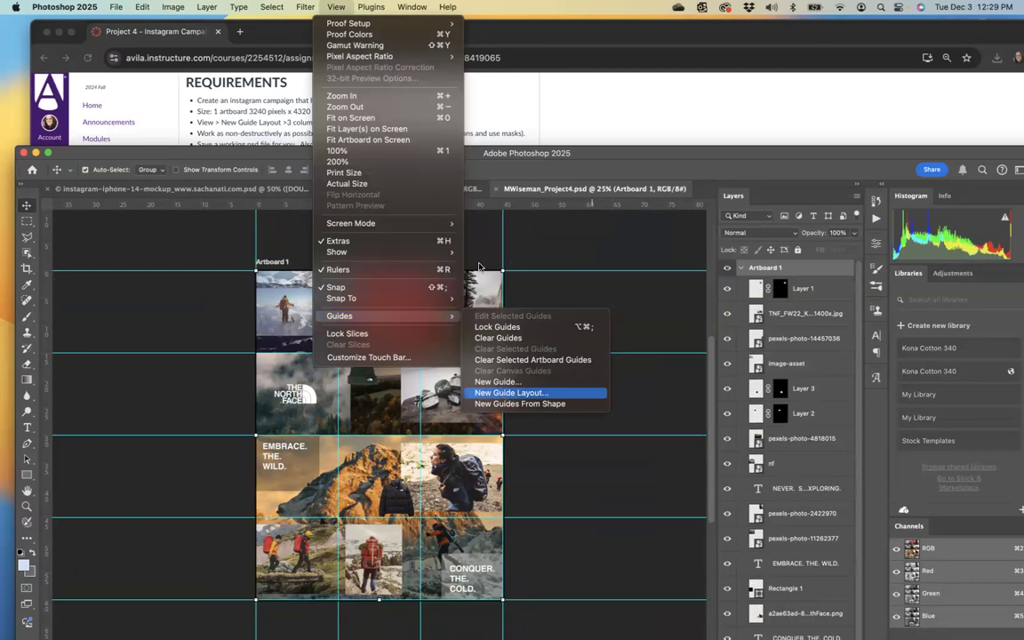
key("Return")
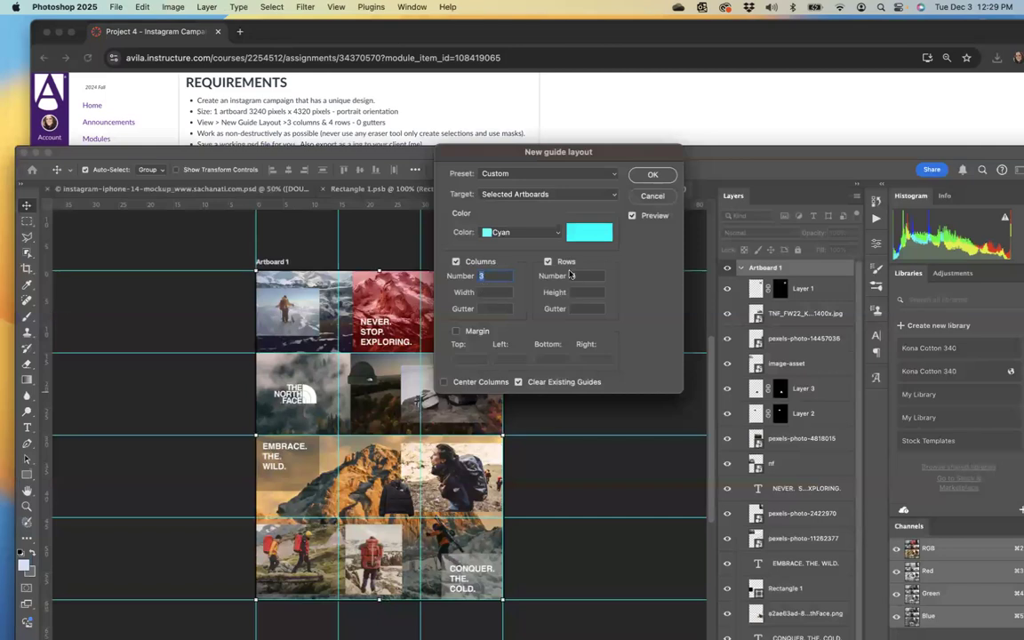
left_click(487, 309)
type("0")
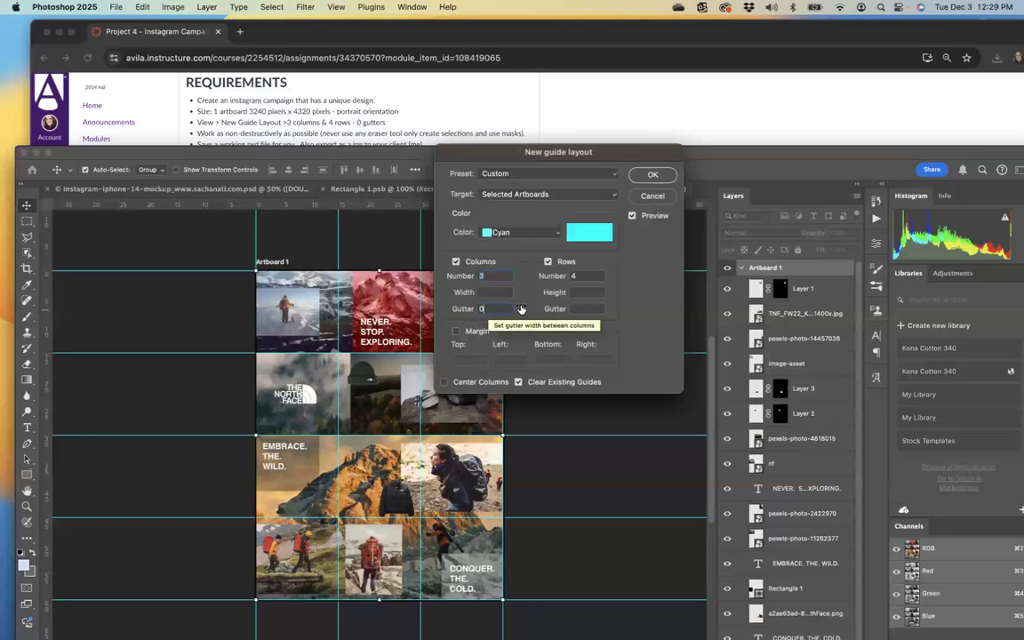
left_click(584, 309)
type("0")
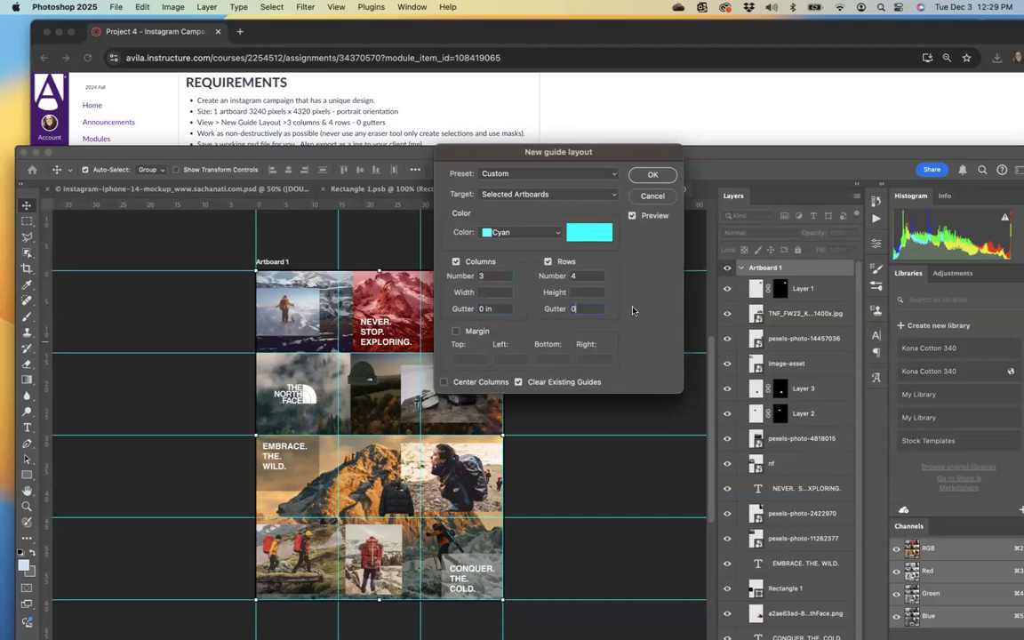
left_click(633, 219)
left_click(650, 175)
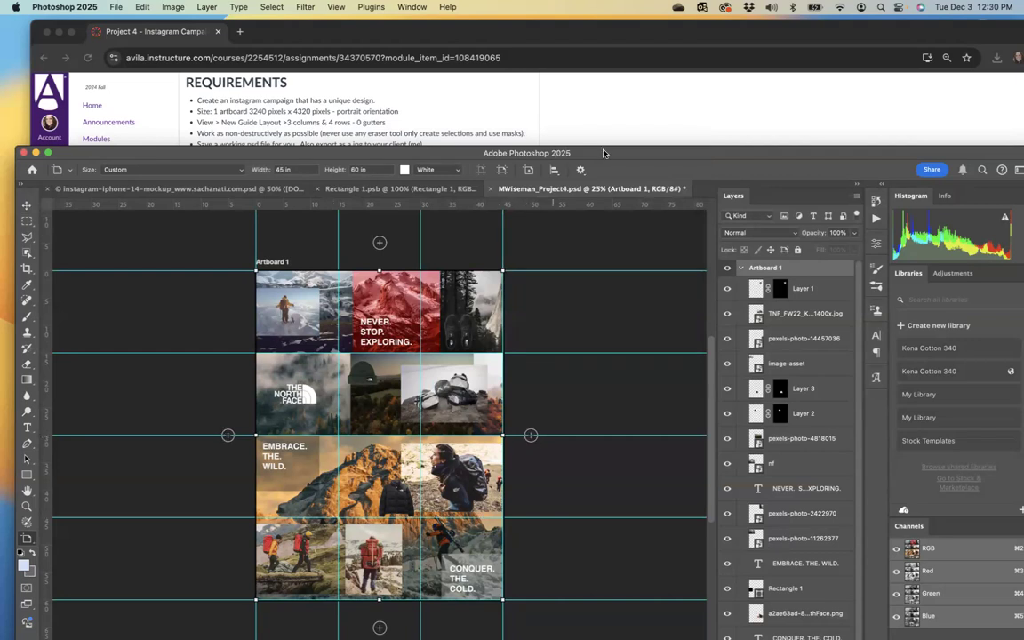
Step: Download the two mockup files linked in the assignment requirements and extract the zip in the Downloads folder
left_click_drag(604, 153, 607, 214)
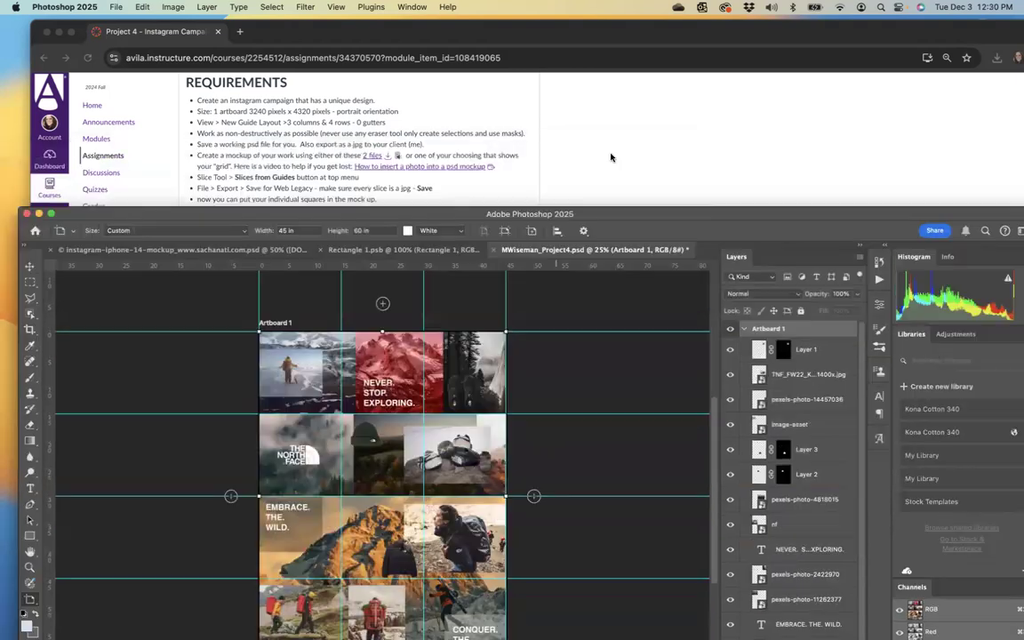
left_click_drag(610, 160, 613, 169)
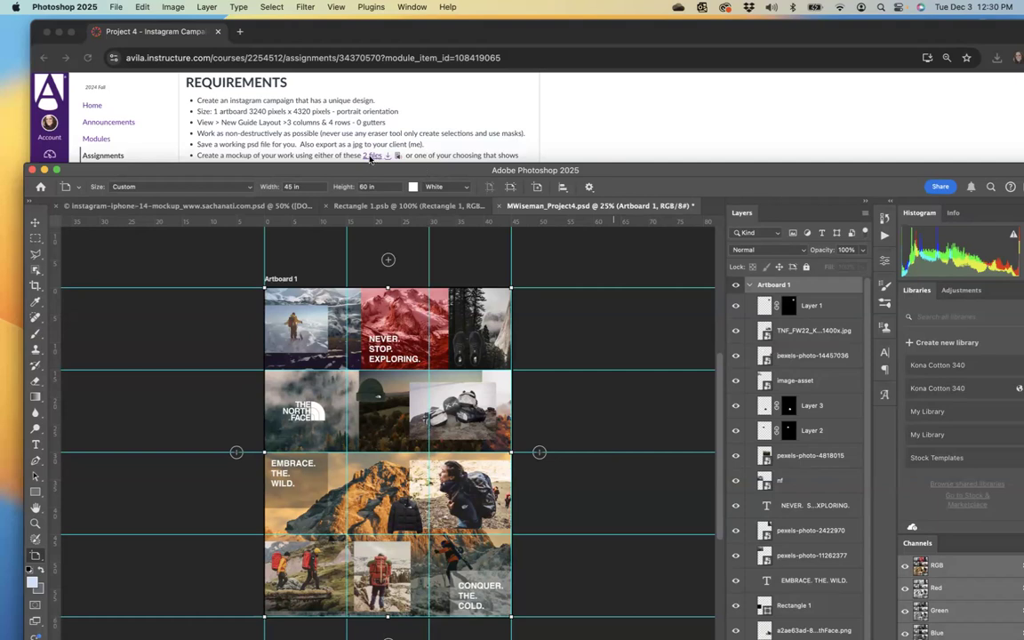
left_click_drag(373, 167, 374, 226)
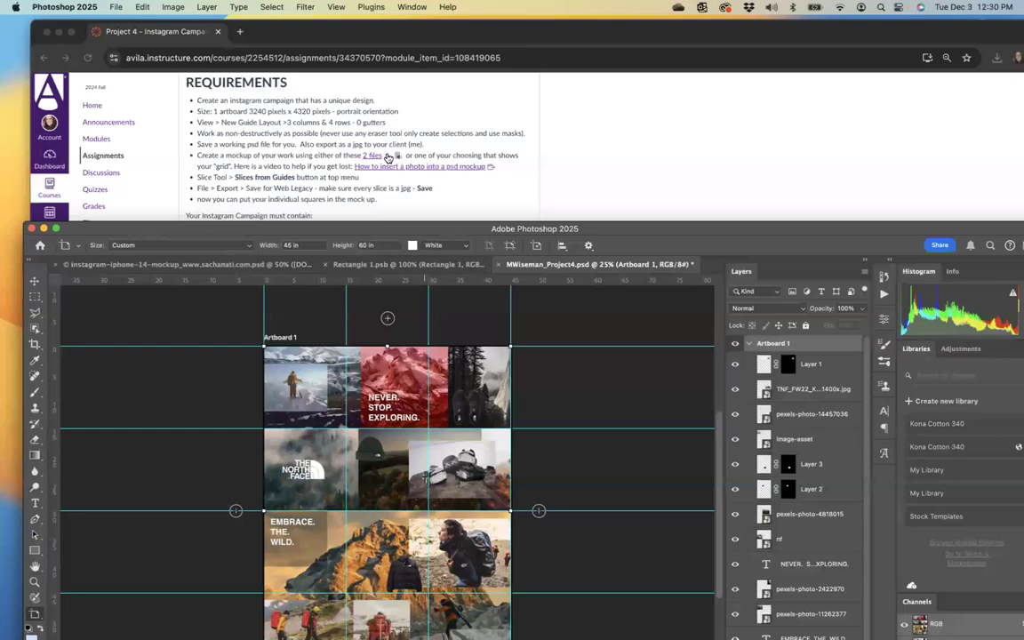
left_click(389, 156)
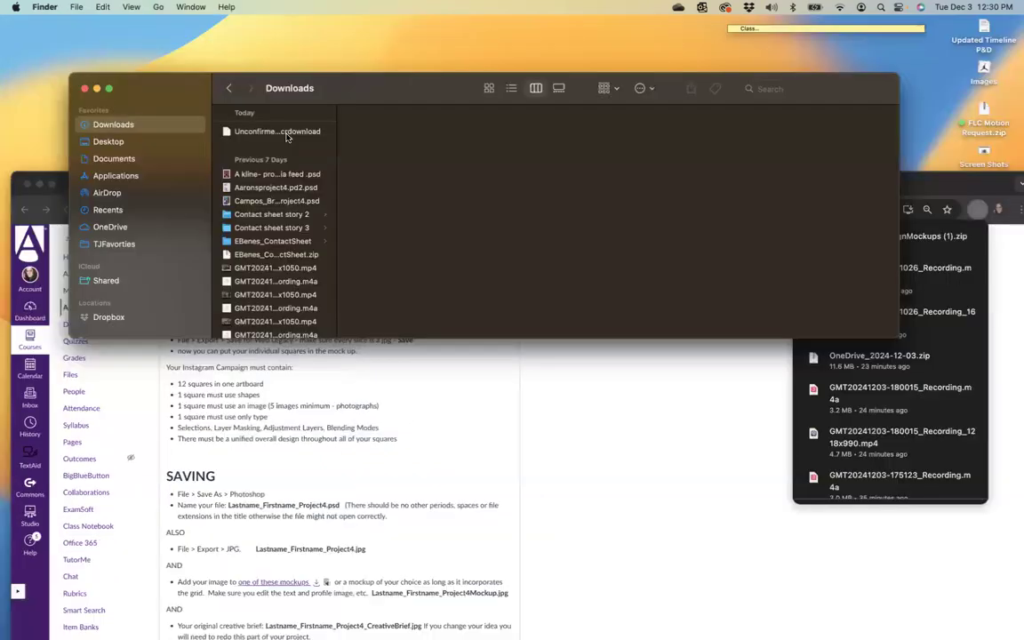
left_click(286, 134)
double_click(287, 133)
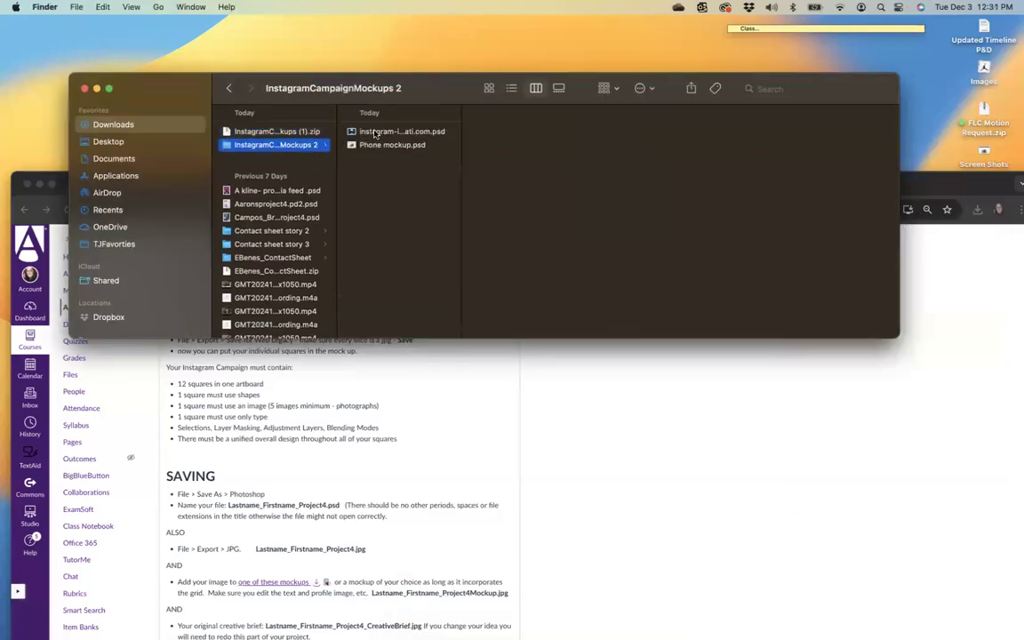
Step: Preview both phone mockup files and open the instagram-iphone-14 mockup in Photoshop
left_click(375, 133)
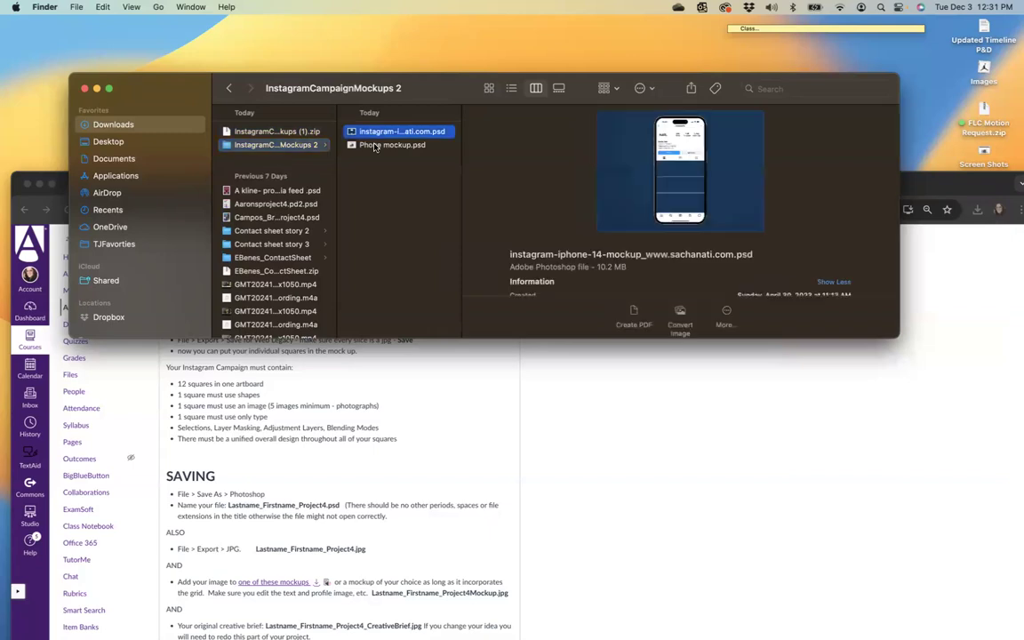
left_click(375, 146)
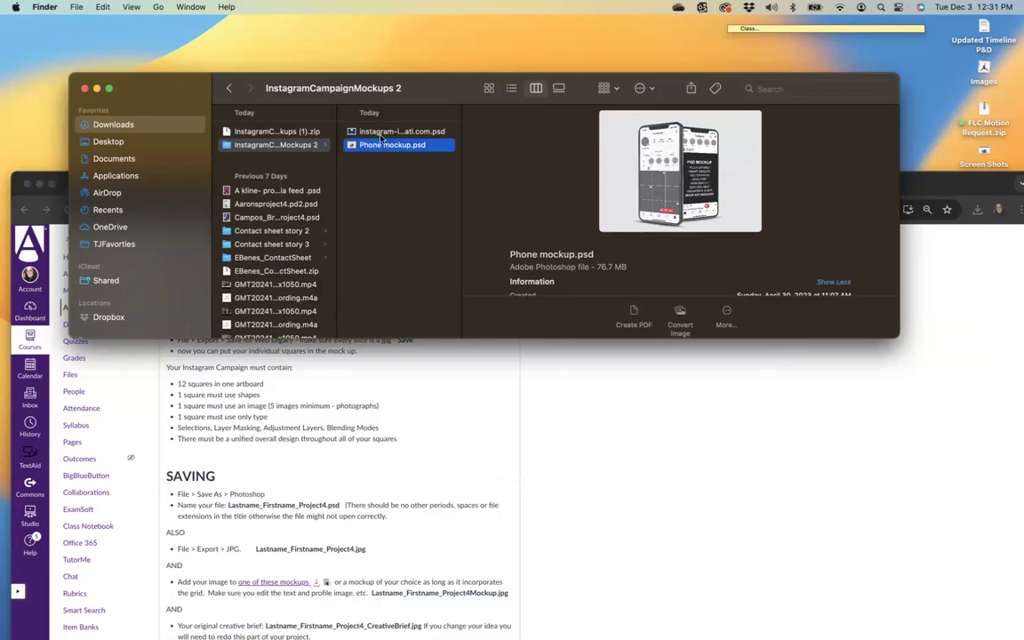
left_click(381, 133)
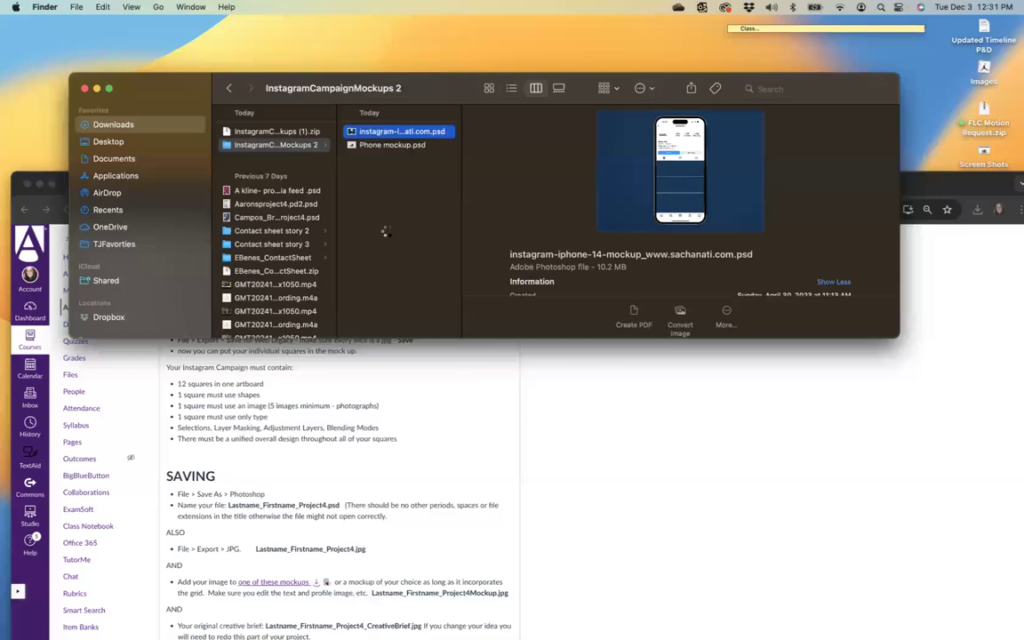
key("super+Tab")
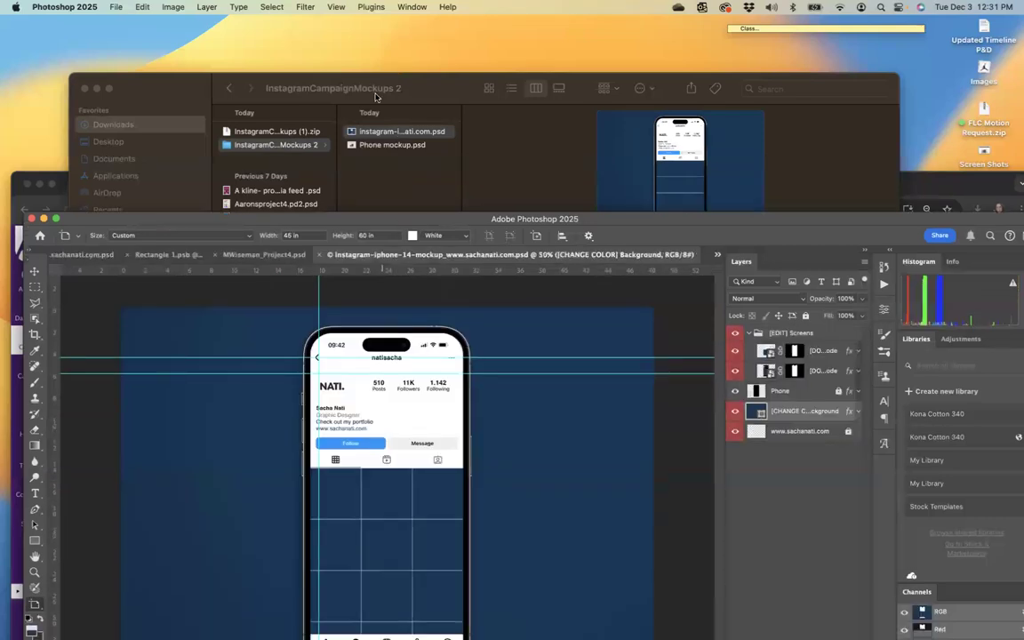
left_click_drag(384, 218, 383, 64)
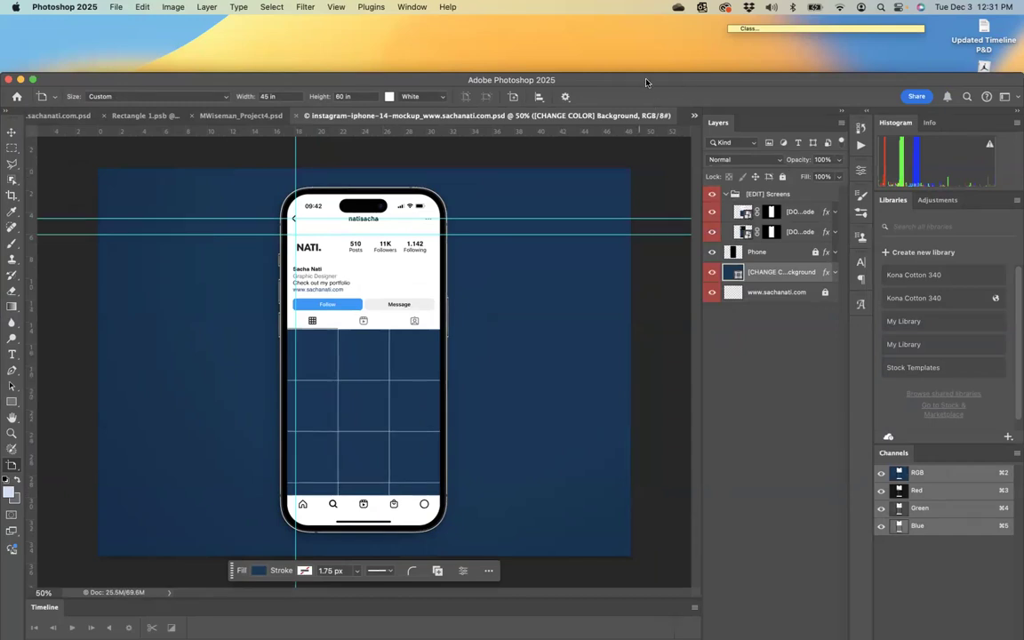
left_click_drag(649, 82, 660, 83)
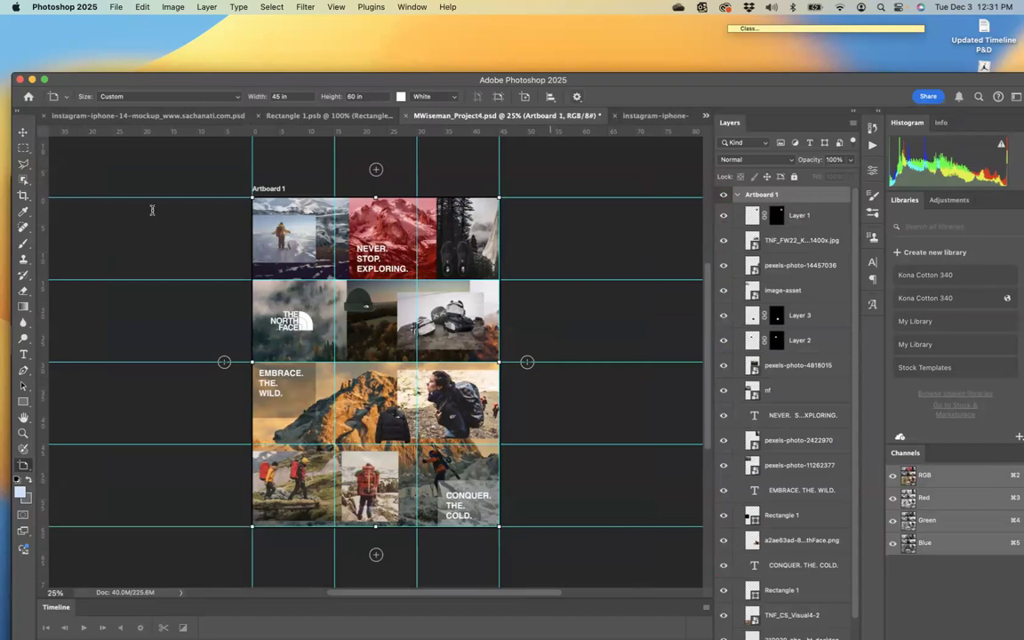
Step: Switch to the assignment page in Chrome and read the slicing, content and saving requirements
left_click_drag(550, 80, 554, 291)
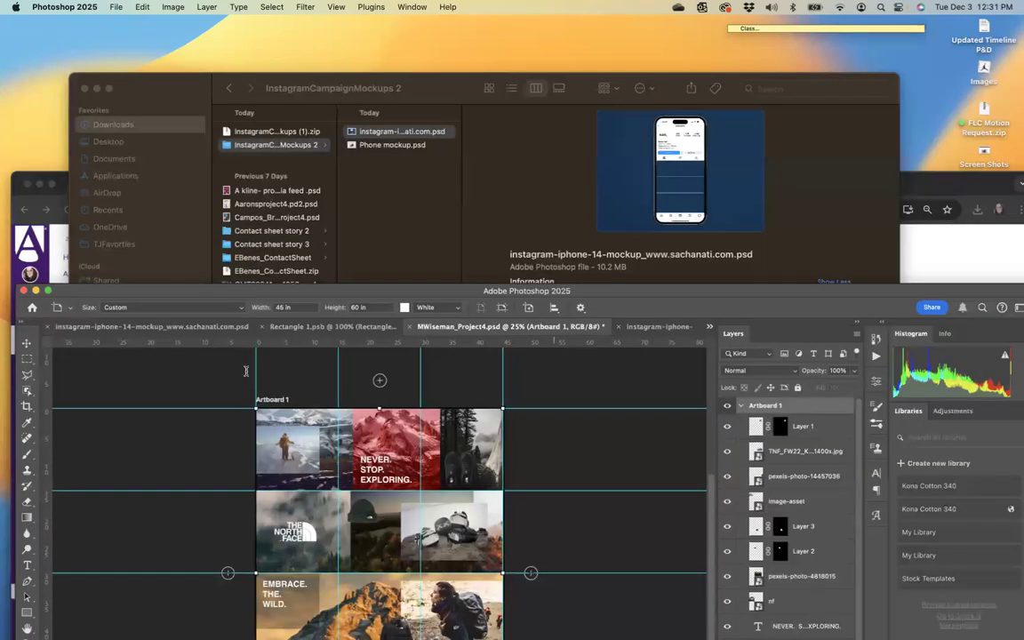
key("super+Tab")
scroll(247, 374, "down", 2)
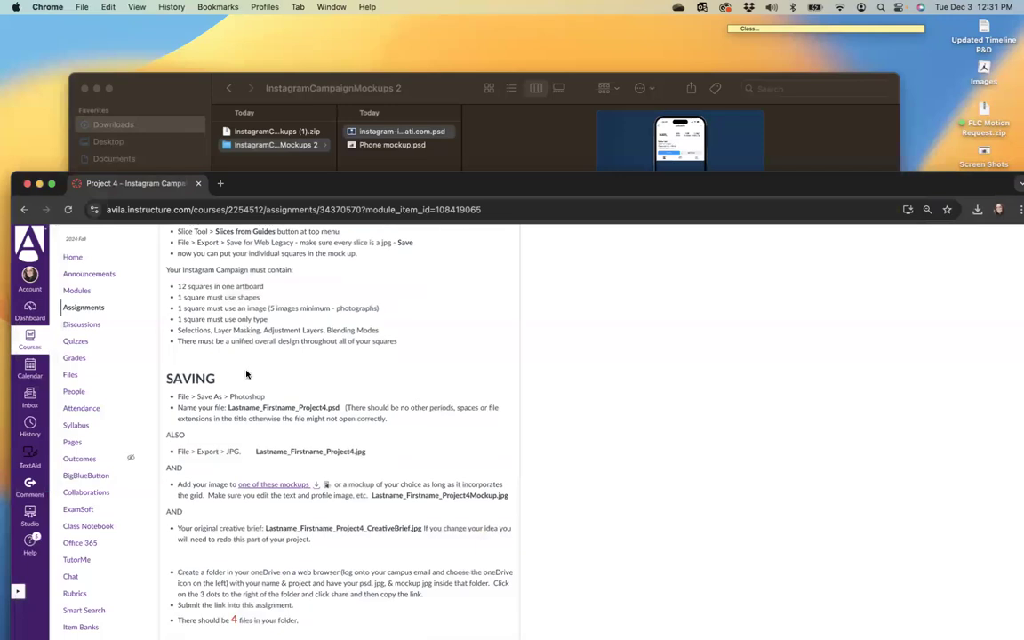
scroll(246, 374, "up", 1)
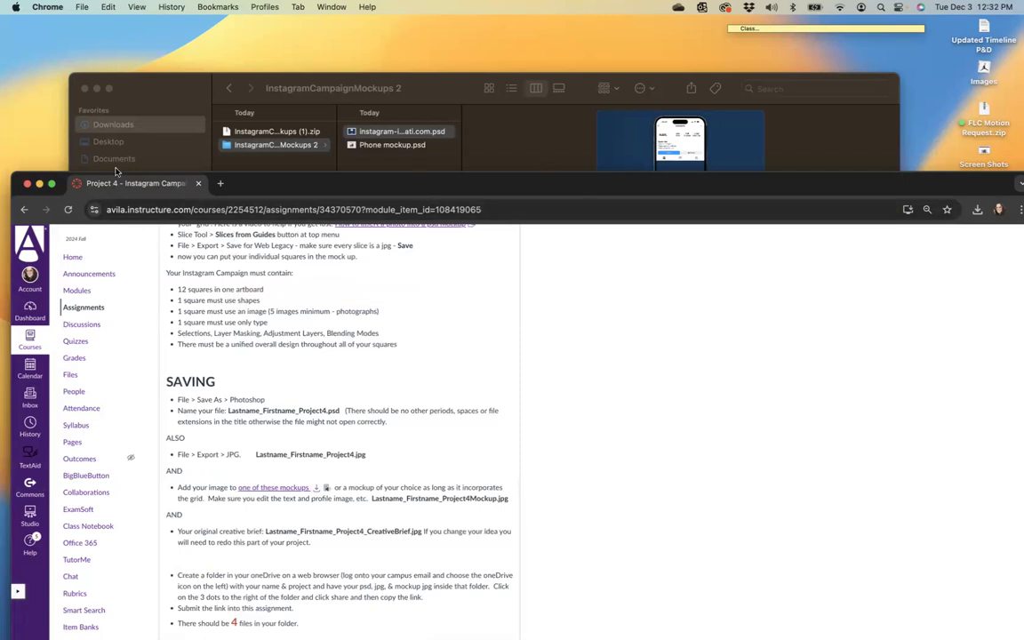
left_click_drag(115, 174, 246, 152)
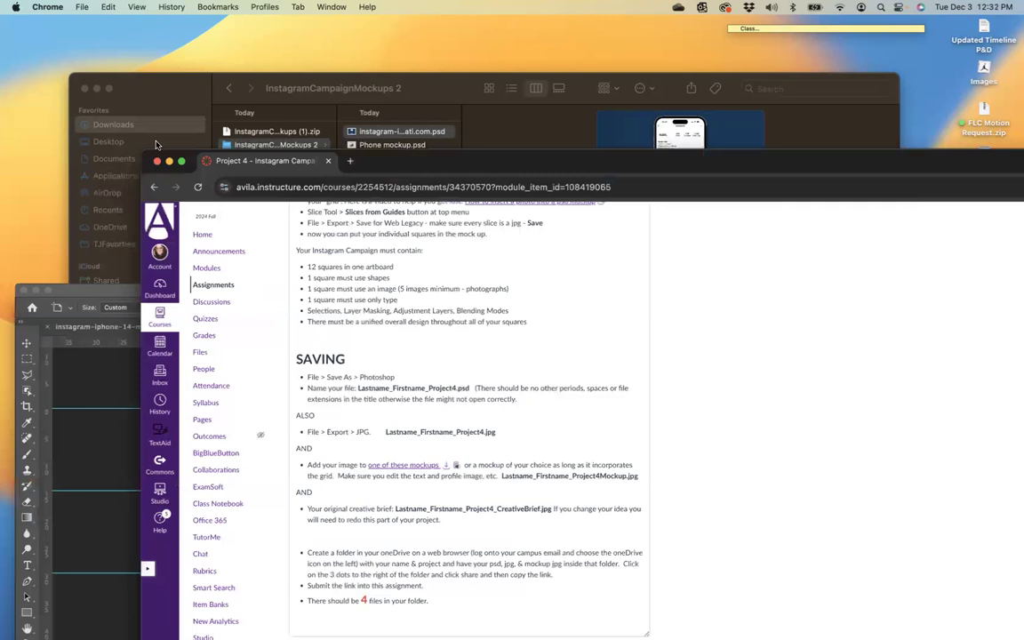
Step: Switch back to the campaign document in Photoshop and check the Crop tool group for the Slice tool
key("super+Tab")
left_click_drag(139, 61, 135, 68)
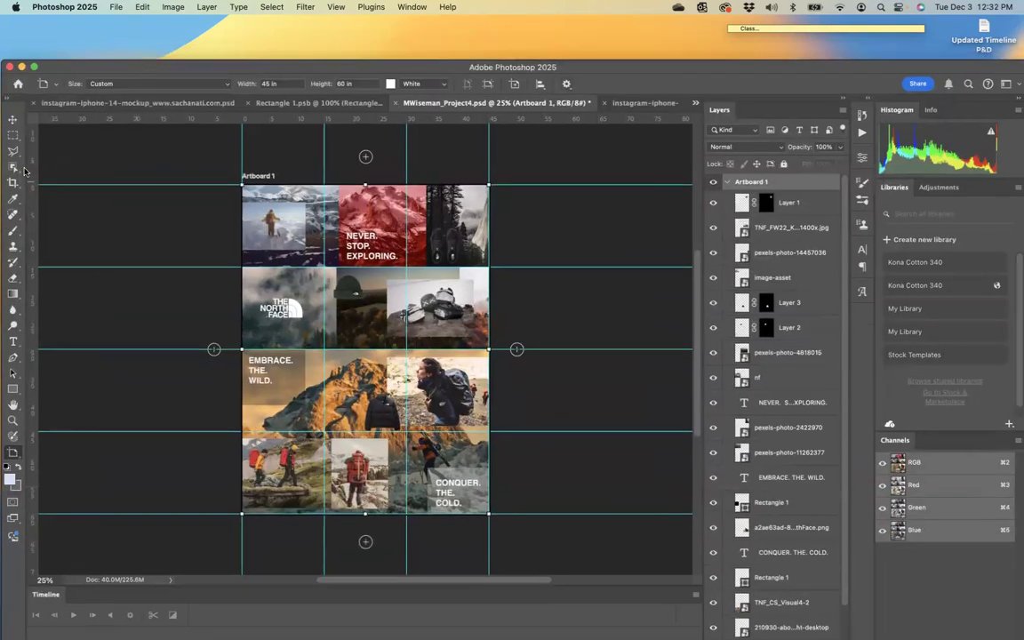
left_click(12, 186)
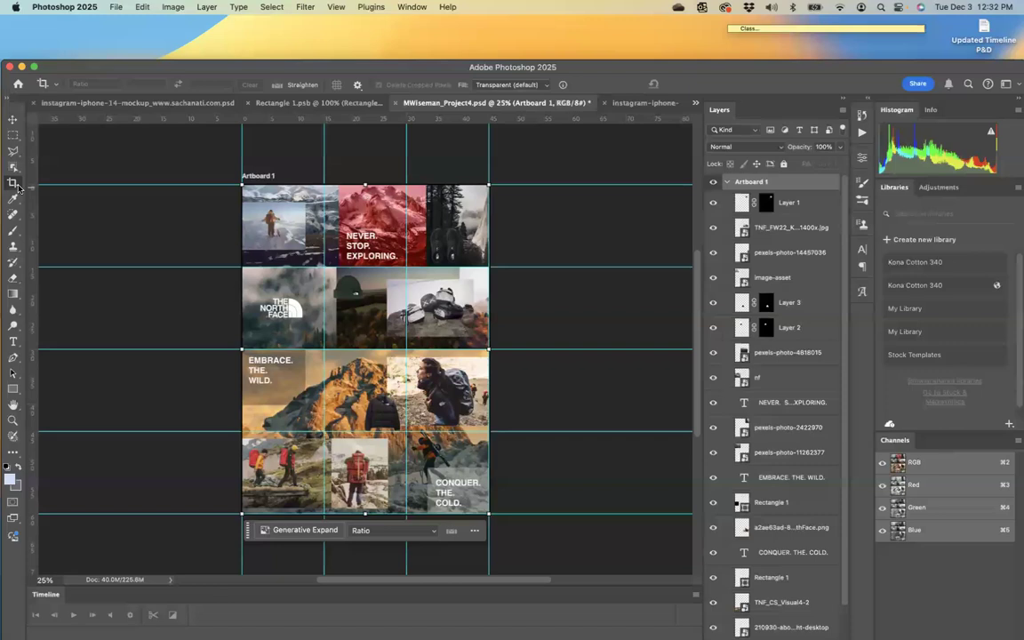
left_click(15, 184)
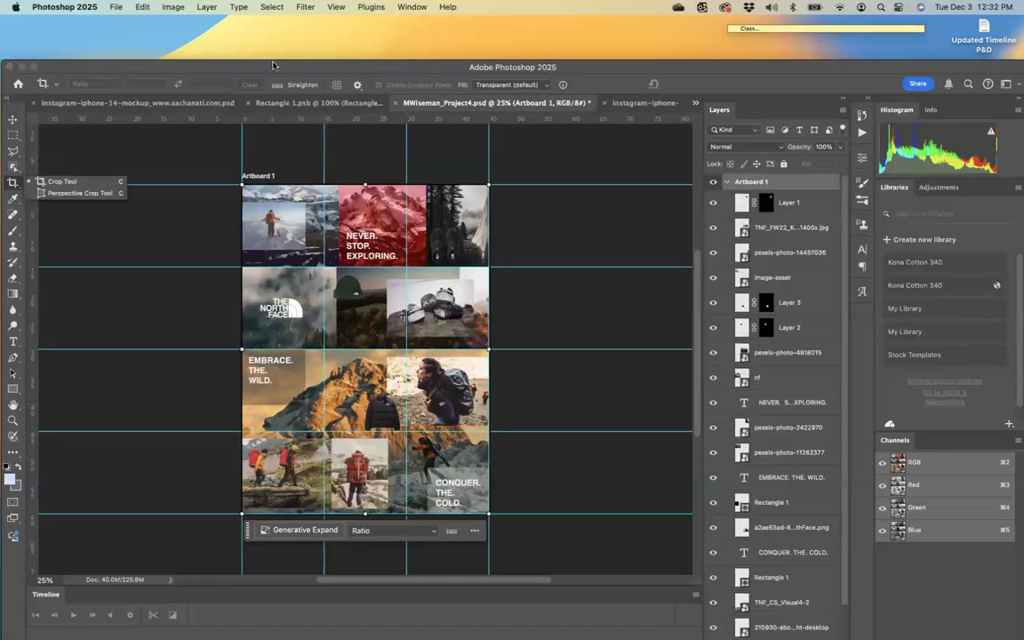
Step: Try the Essentials workspace in place of Motion to bring back the missing Slice tool
left_click_drag(274, 65, 272, 65)
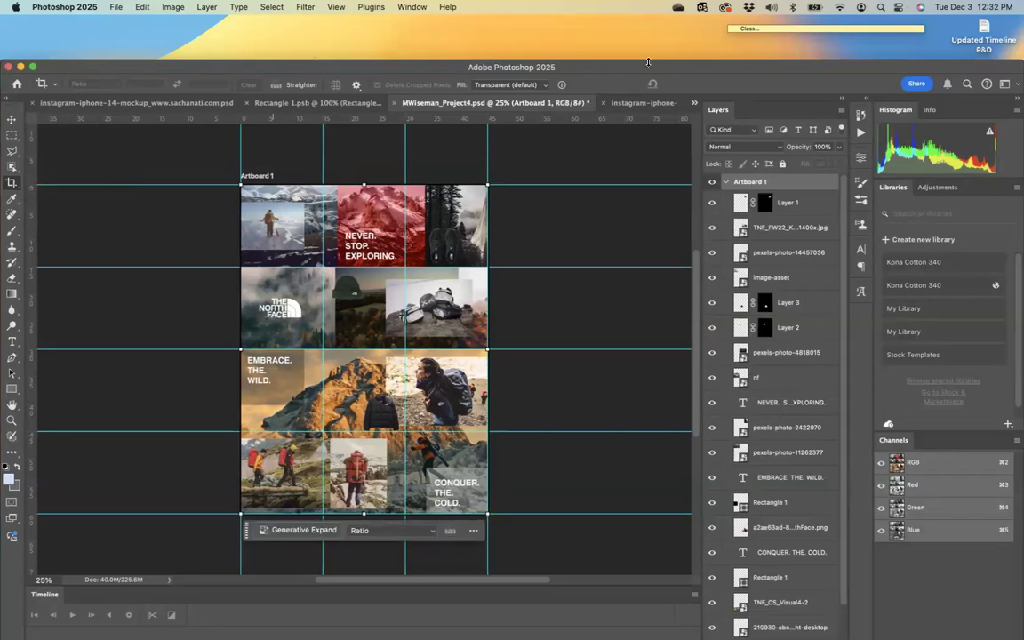
left_click_drag(640, 71, 642, 81)
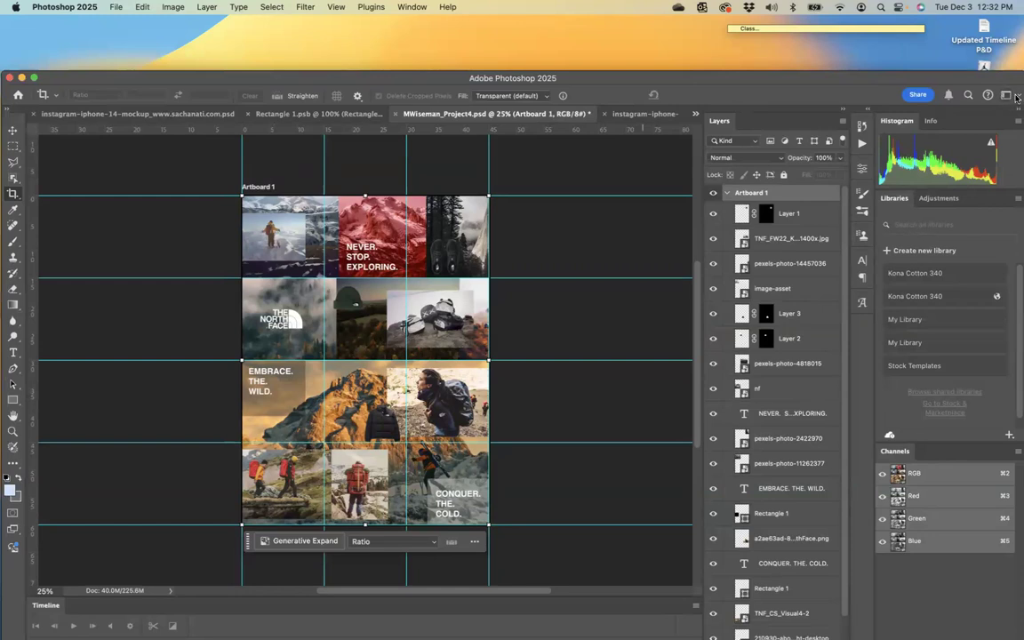
left_click(1006, 95)
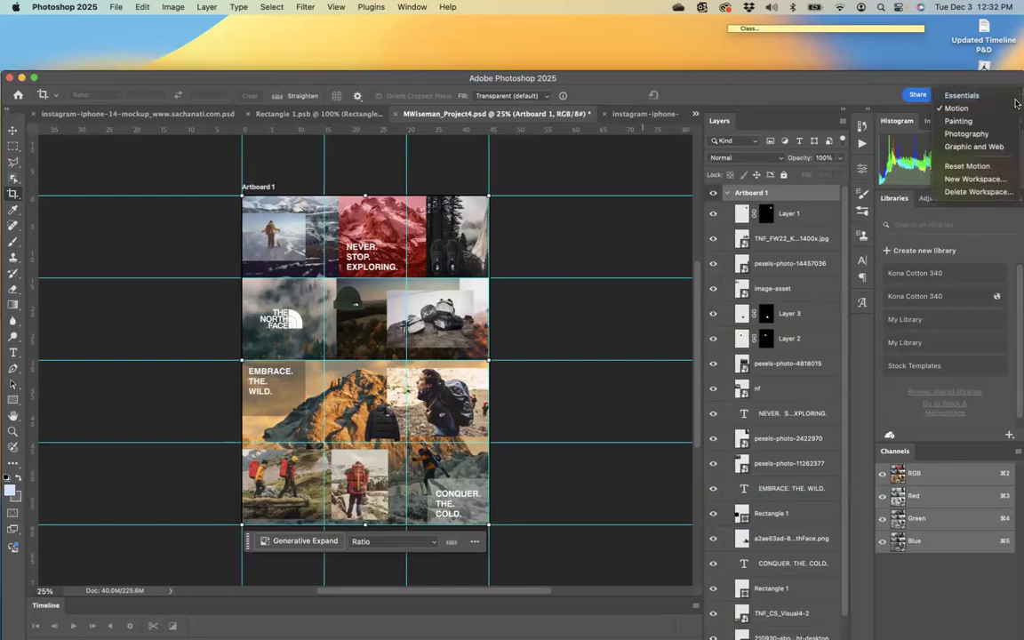
left_click(1005, 96)
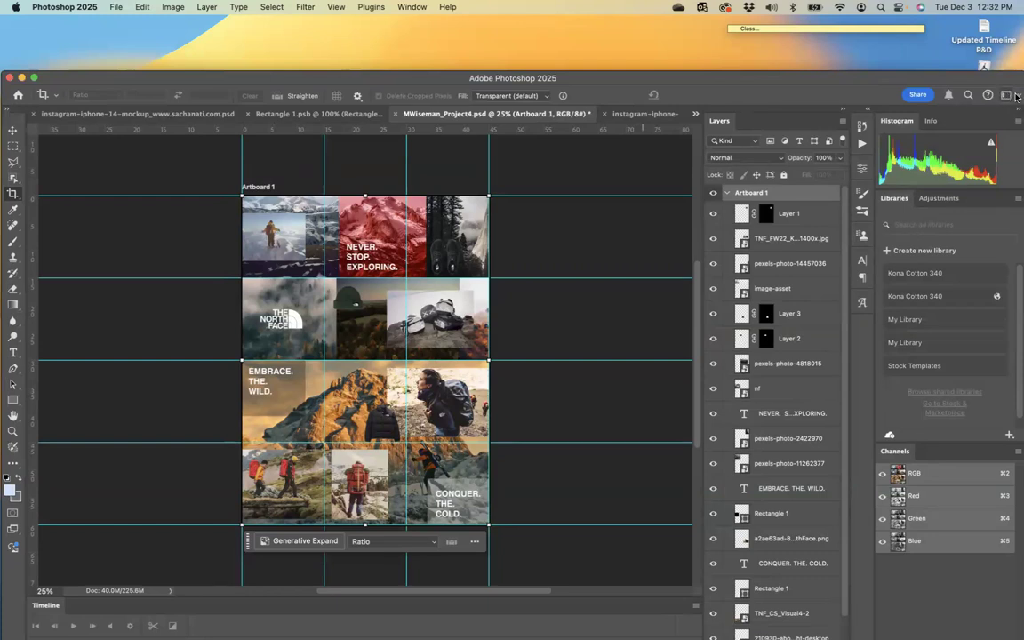
left_click(1017, 95)
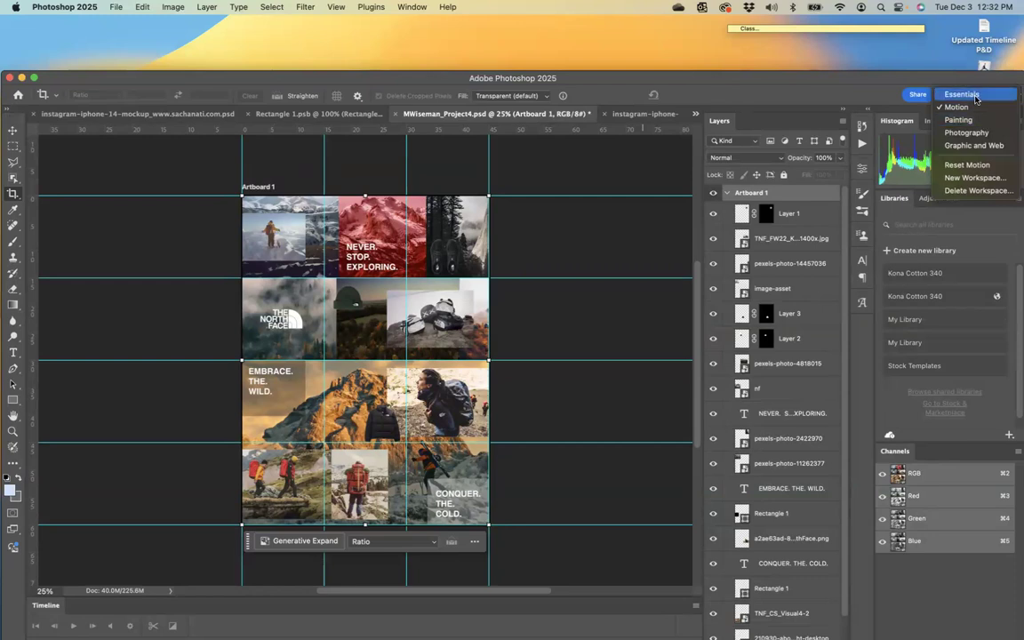
left_click(974, 96)
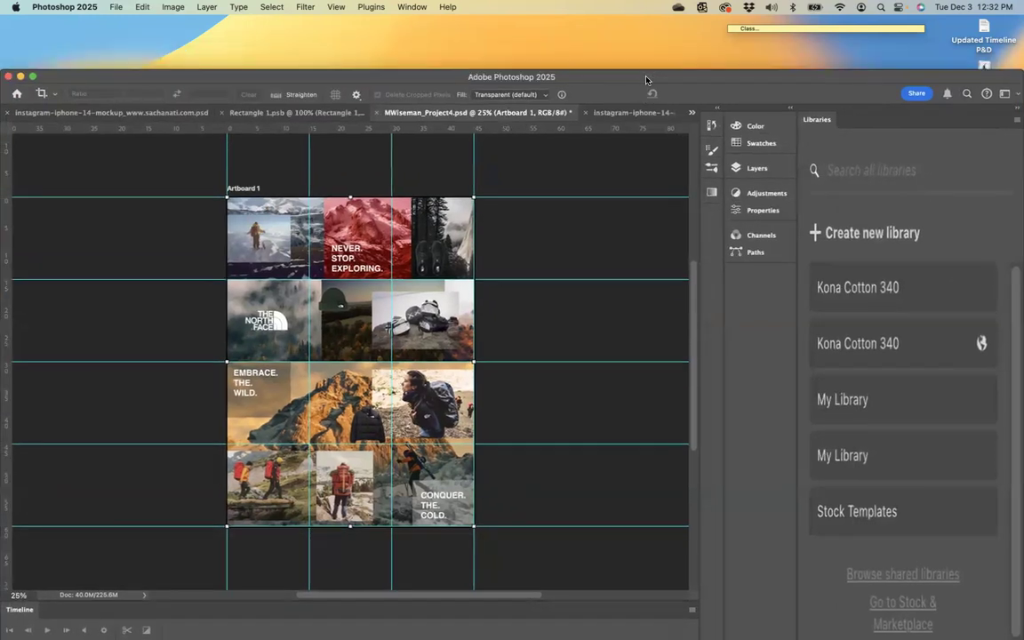
left_click_drag(645, 77, 617, 125)
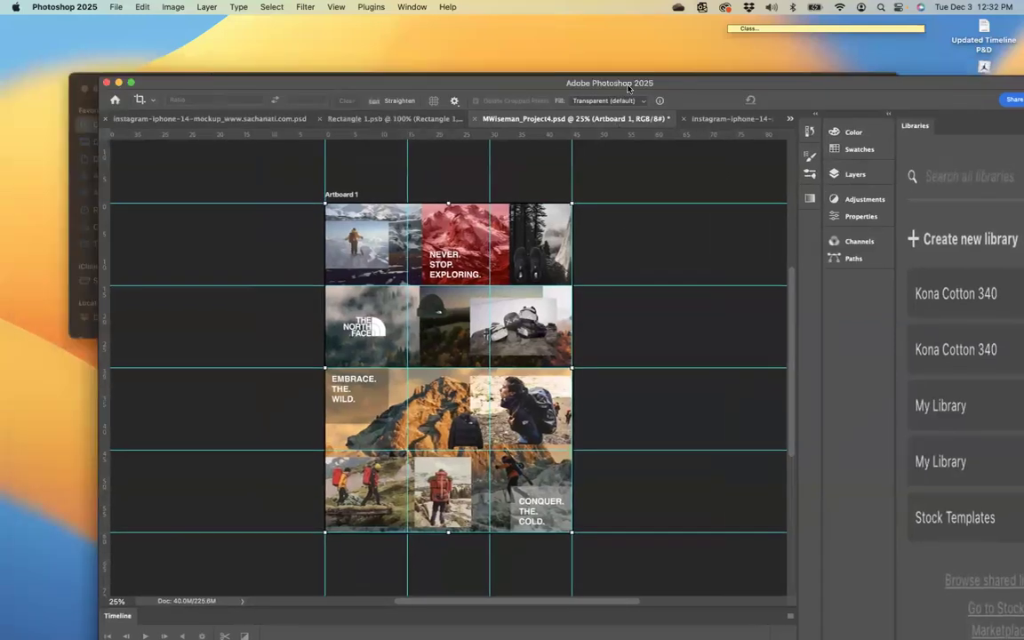
left_click_drag(846, 93, 773, 207)
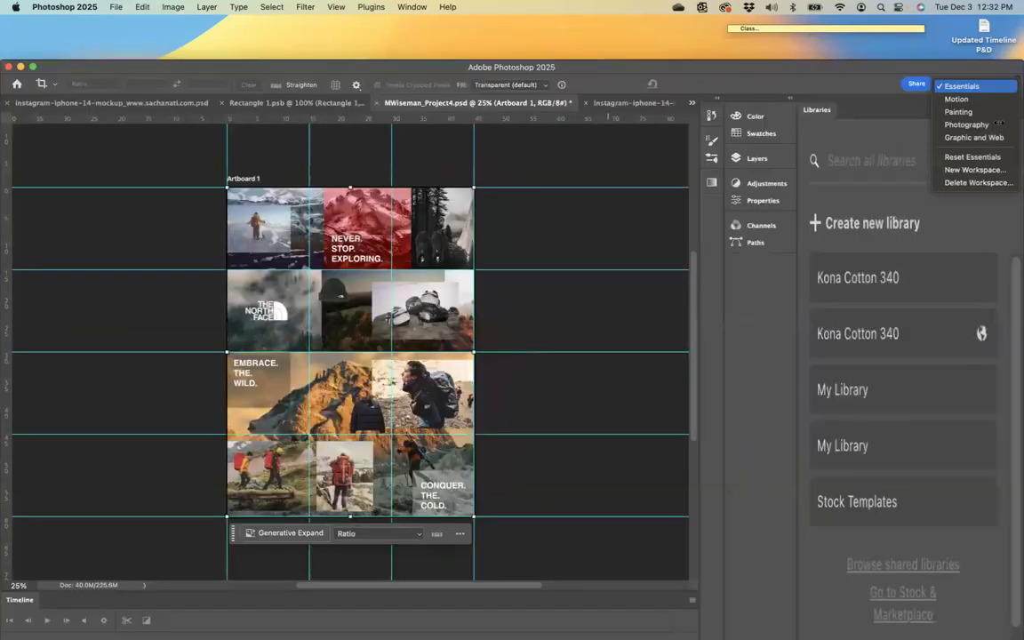
Step: Try the Photography workspace, check its Crop tool group for the Slice tool, and return to the Essentials workspace
left_click(1000, 124)
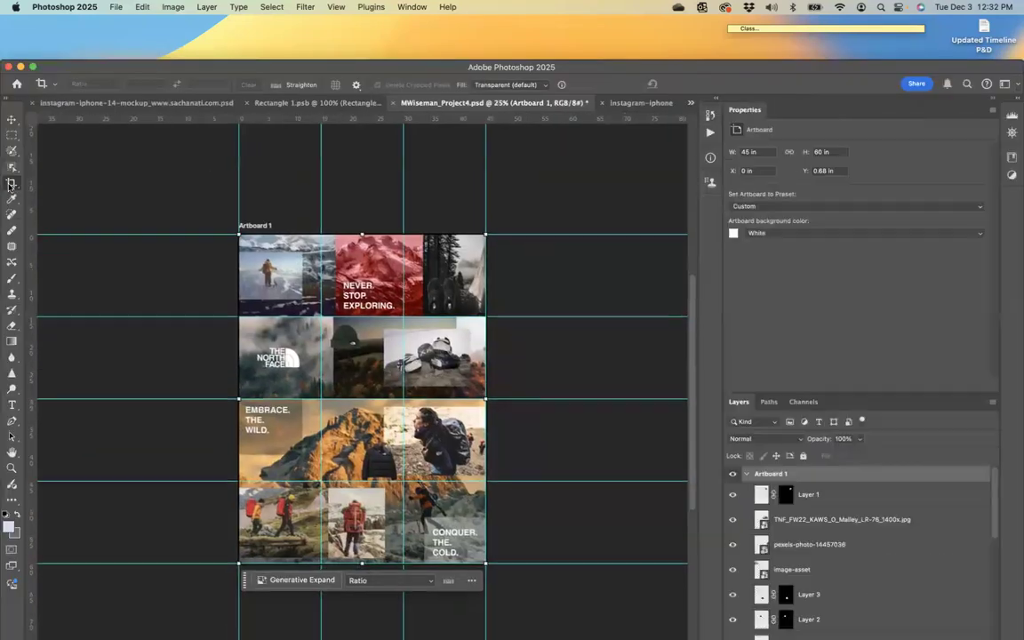
left_click(11, 183)
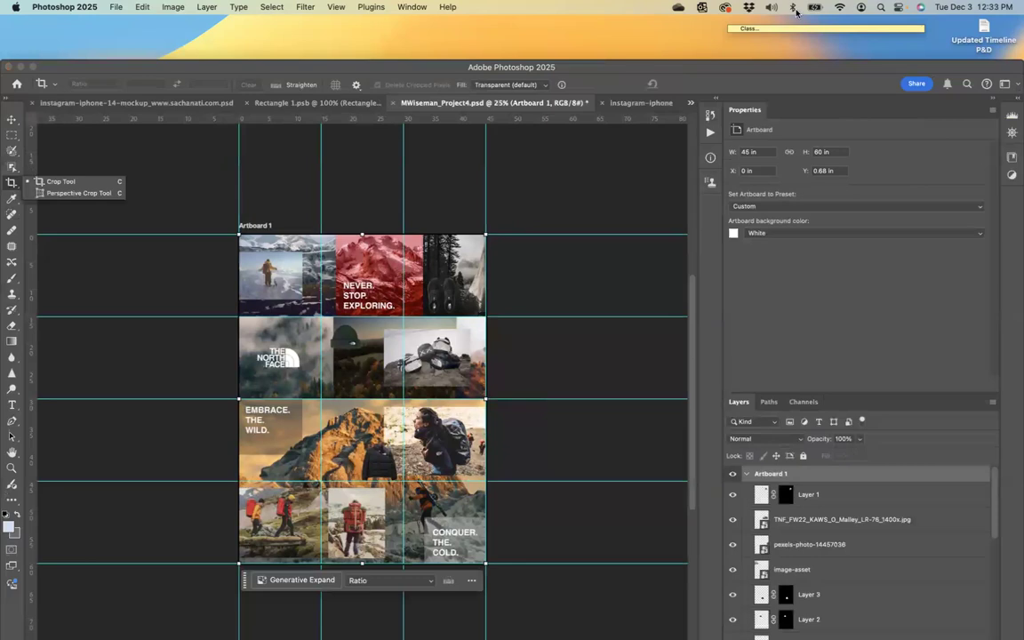
left_click(1007, 84)
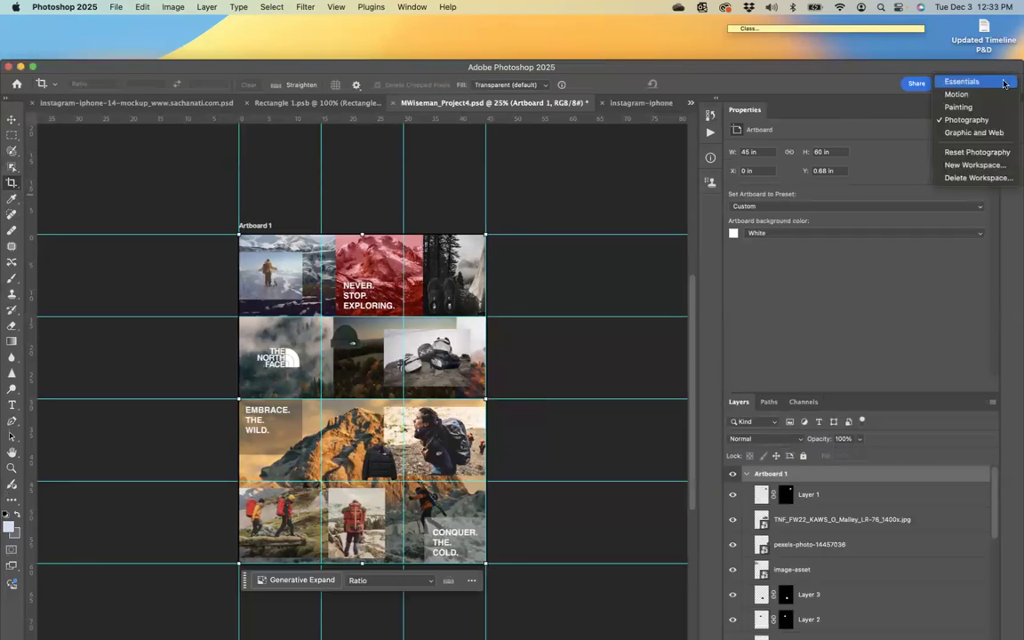
left_click(1003, 82)
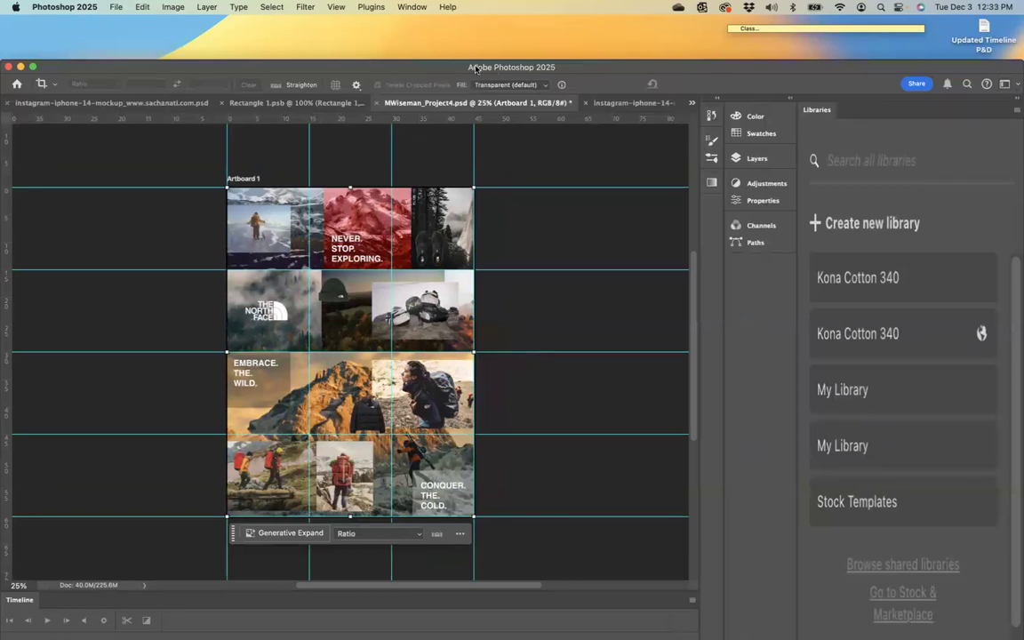
Step: Try the Graphic and Web workspace in place of Essentials
left_click_drag(470, 63, 472, 66)
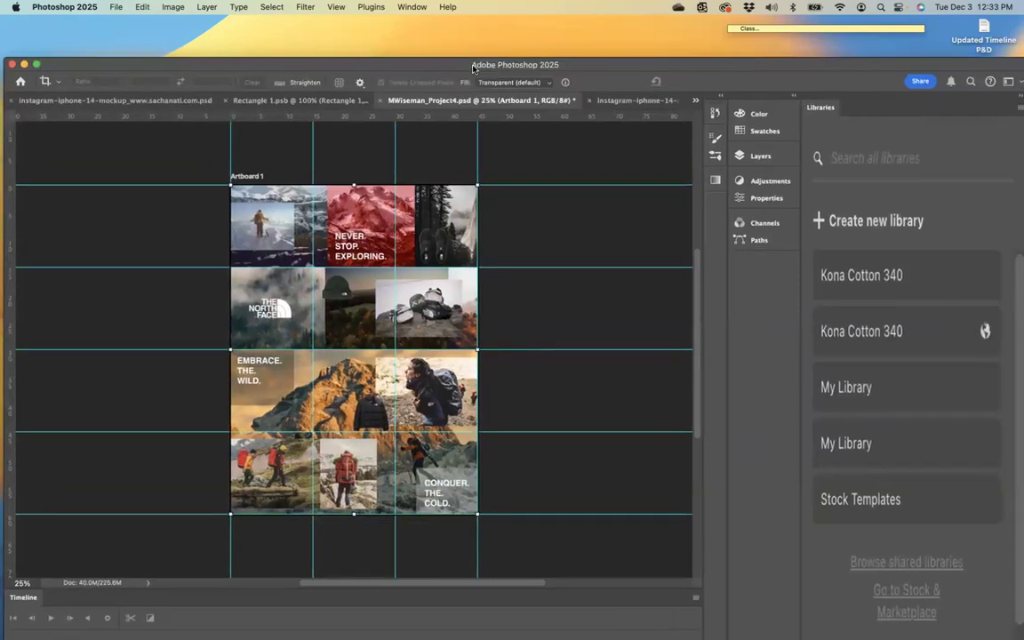
left_click_drag(946, 71, 942, 71)
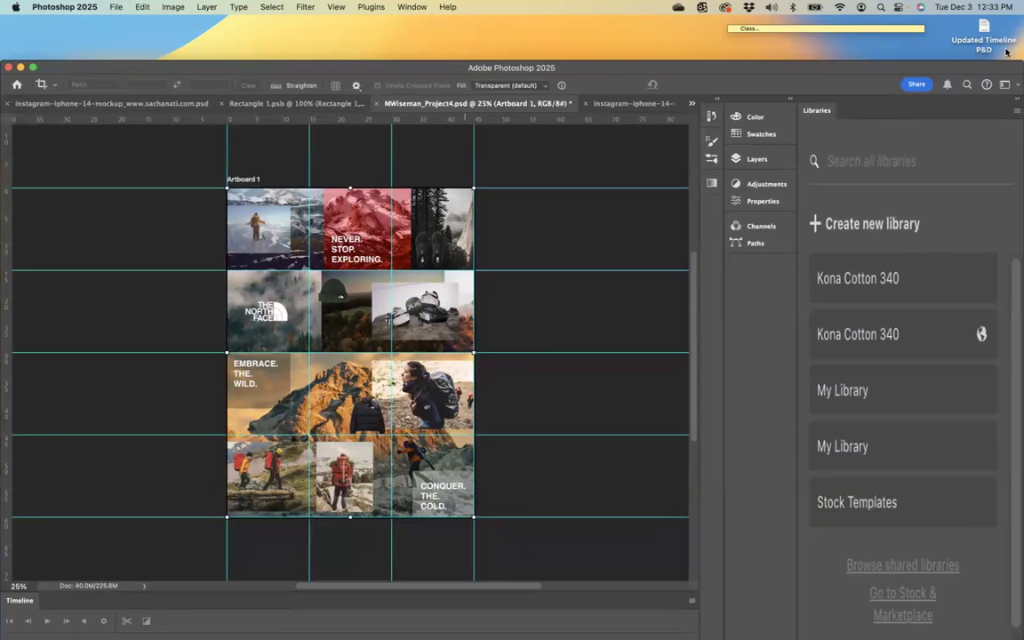
left_click_drag(1010, 73, 998, 73)
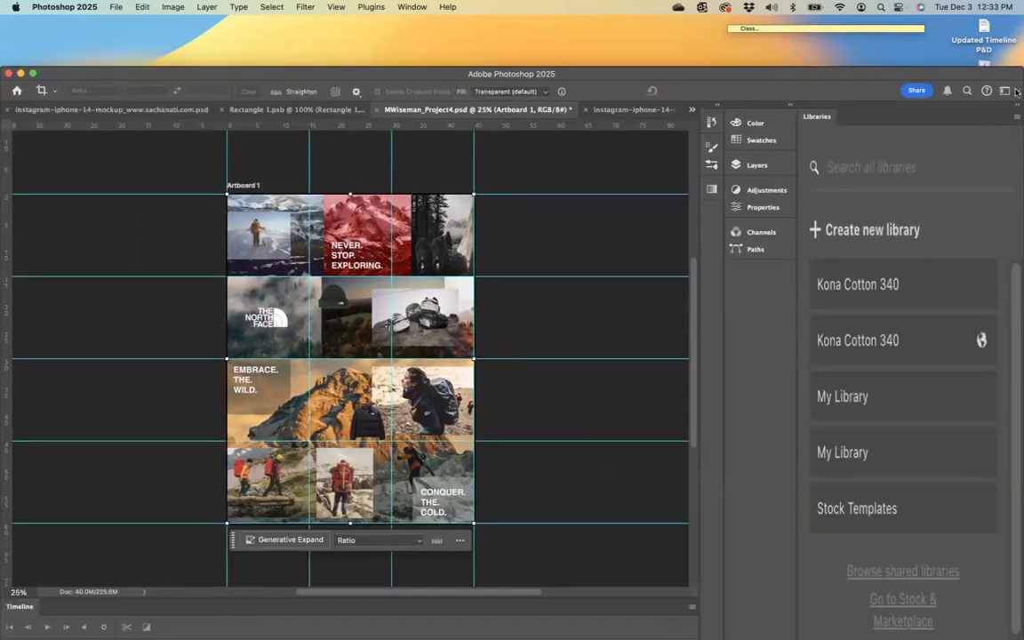
left_click(1006, 90)
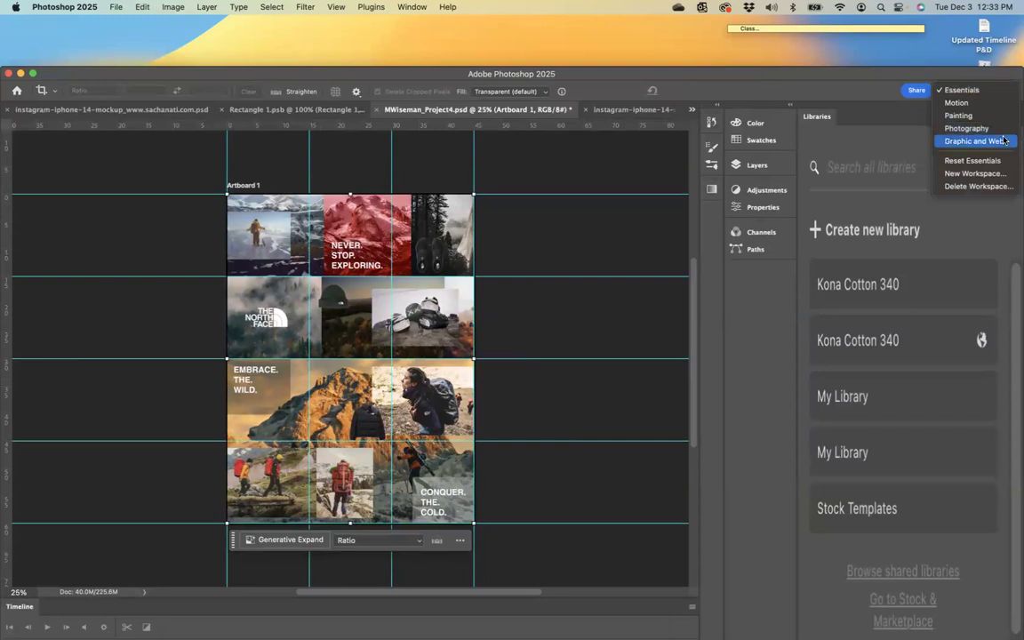
left_click(1017, 92)
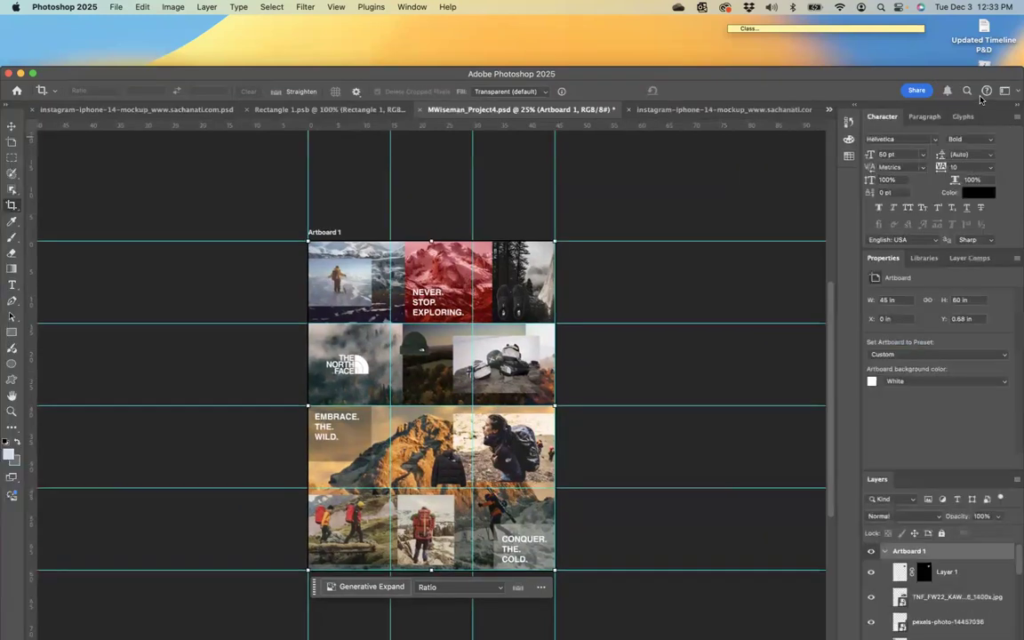
Step: Reset the workspace to the default Essentials layout and use the Slice tool to create slices from the artboard's guides
left_click(1005, 91)
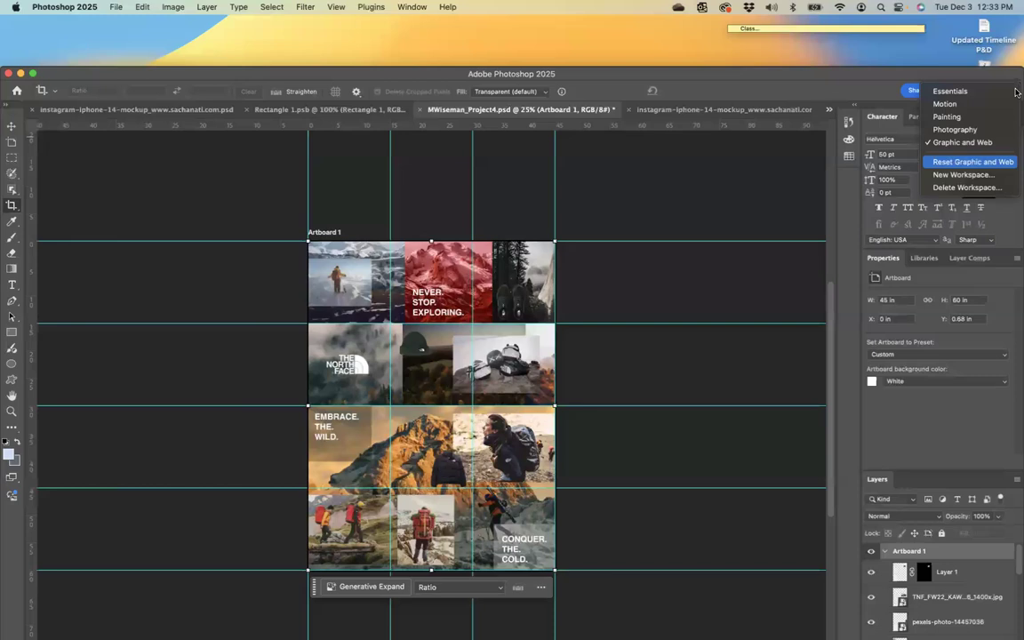
left_click(1009, 162)
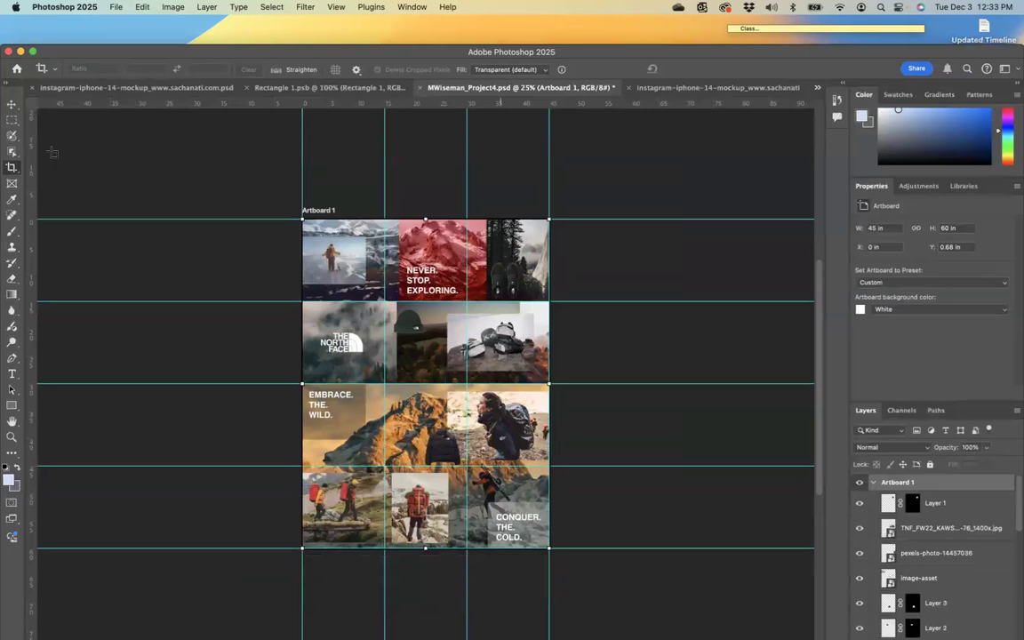
left_click(15, 168)
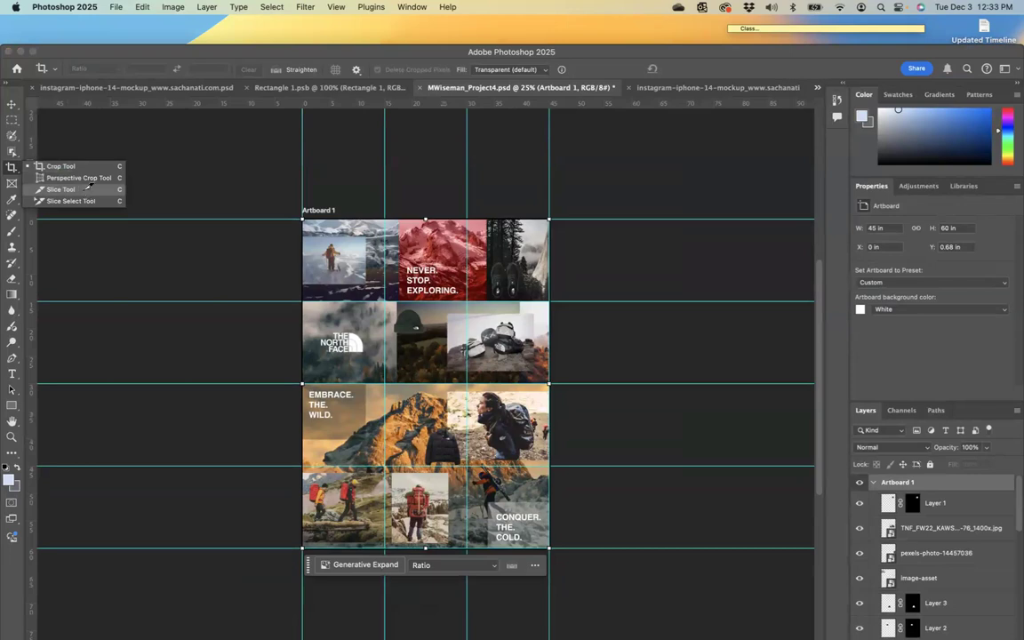
left_click(88, 188)
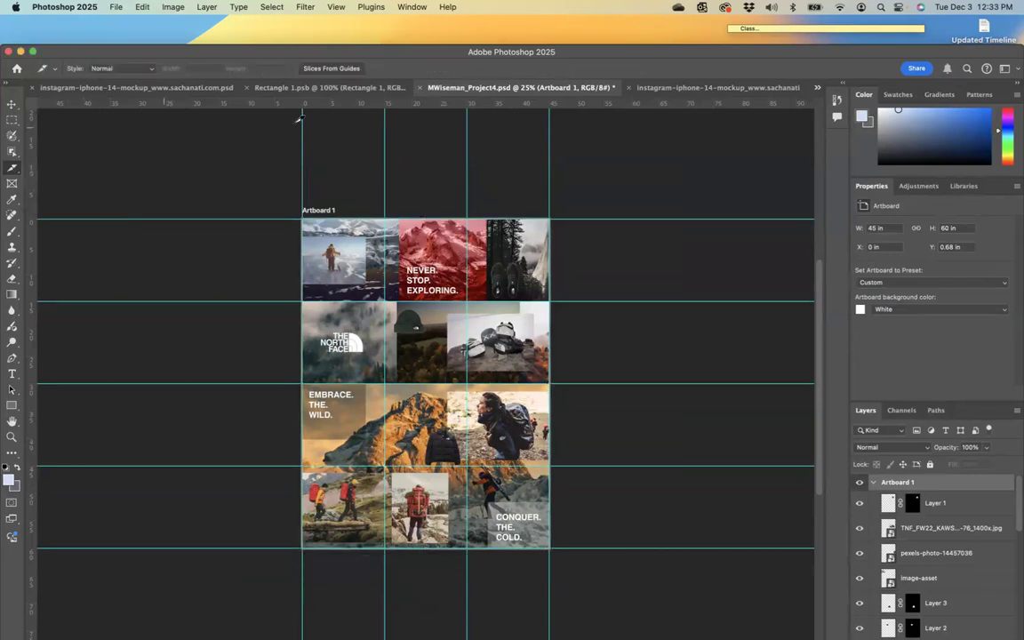
left_click(332, 68)
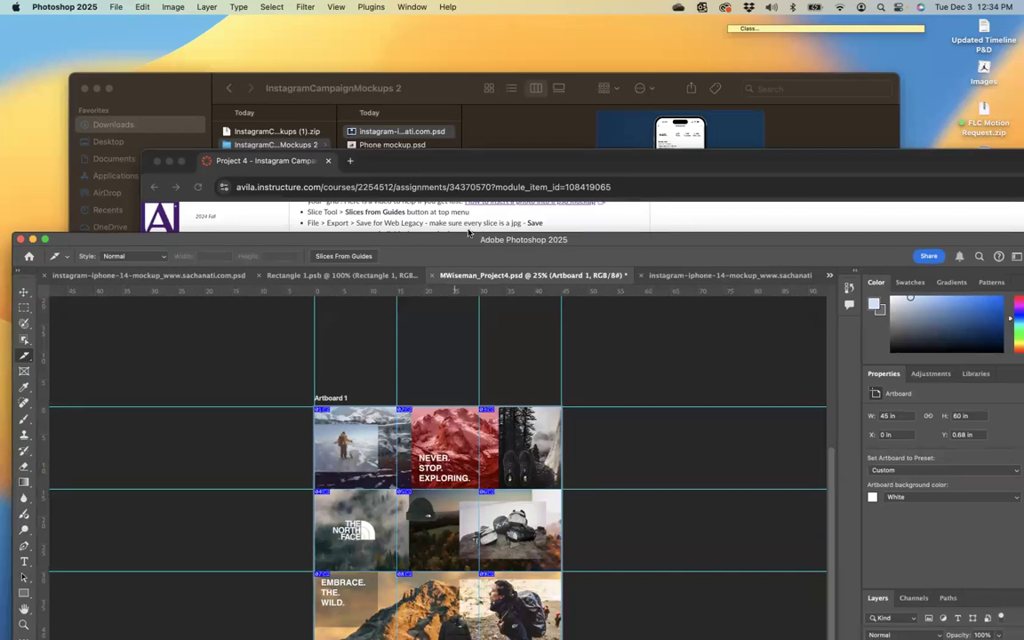
Step: Start a Save for Web (Legacy) export of the sliced artboard and set the format to JPEG
left_click(116, 7)
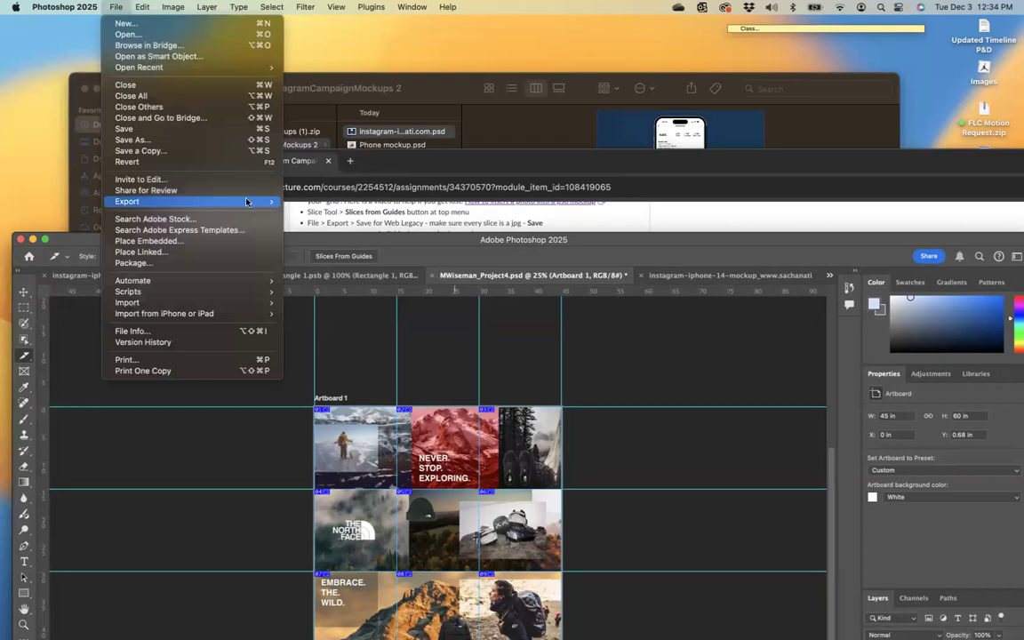
mouse_move(246, 202)
left_click(334, 249)
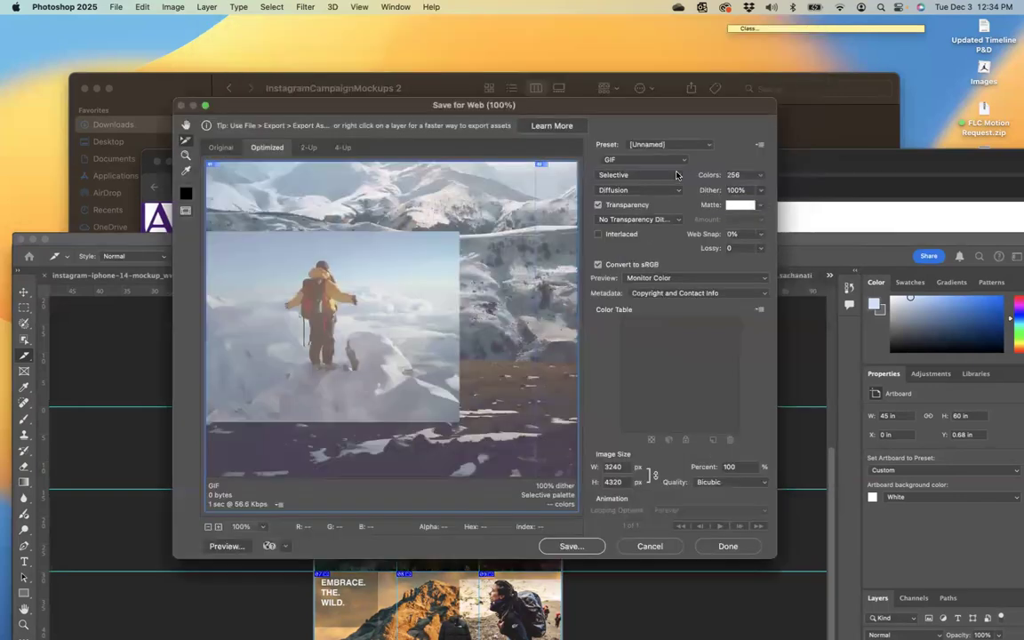
left_click(675, 166)
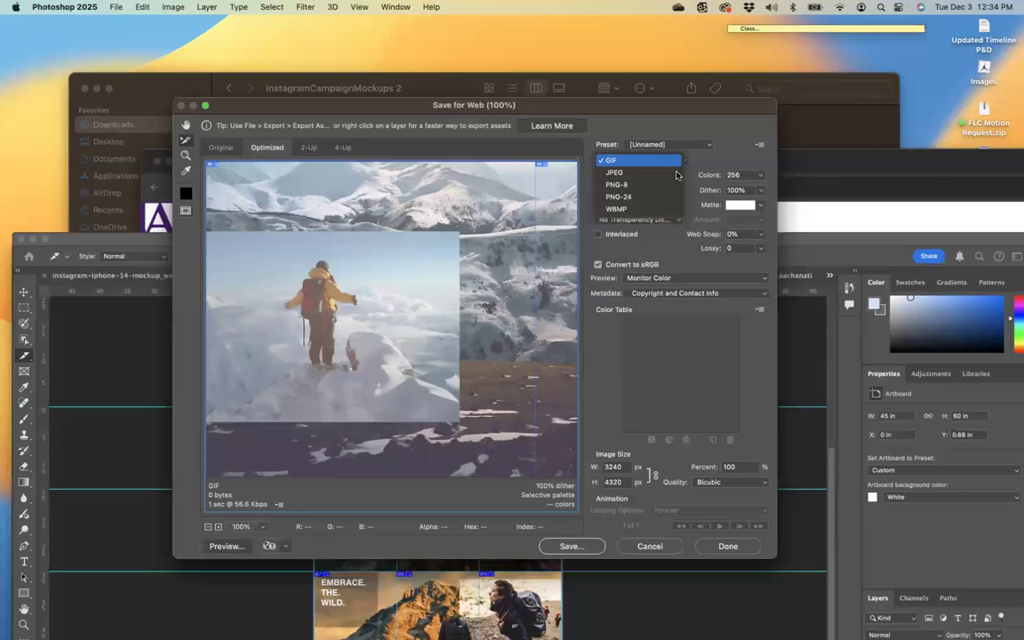
left_click(675, 174)
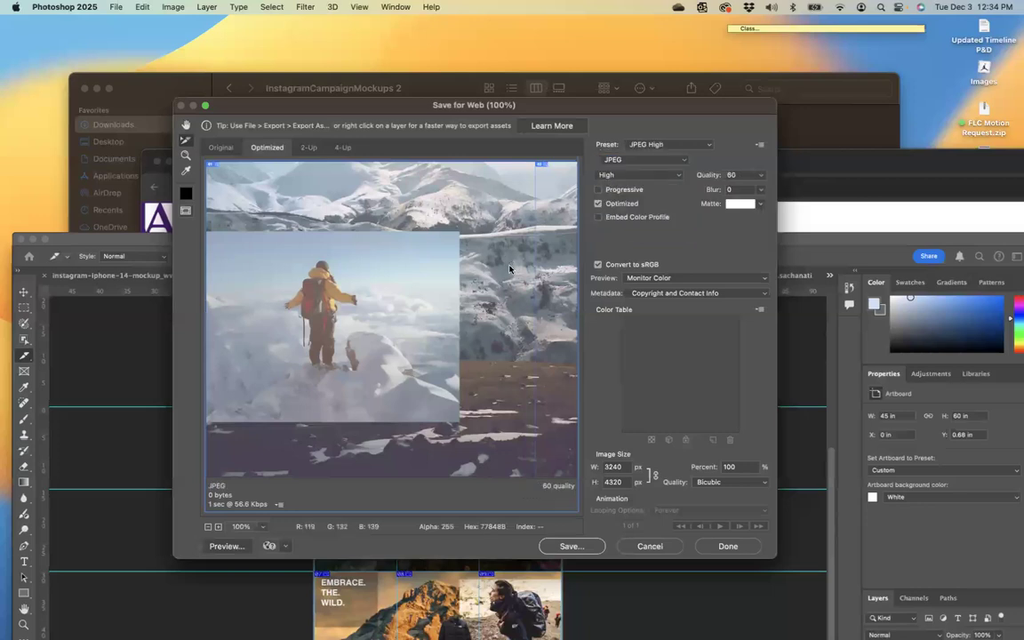
Step: Select all the slices of the whole artboard in the export preview and set their format to JPEG with High quality
key("super+minus")
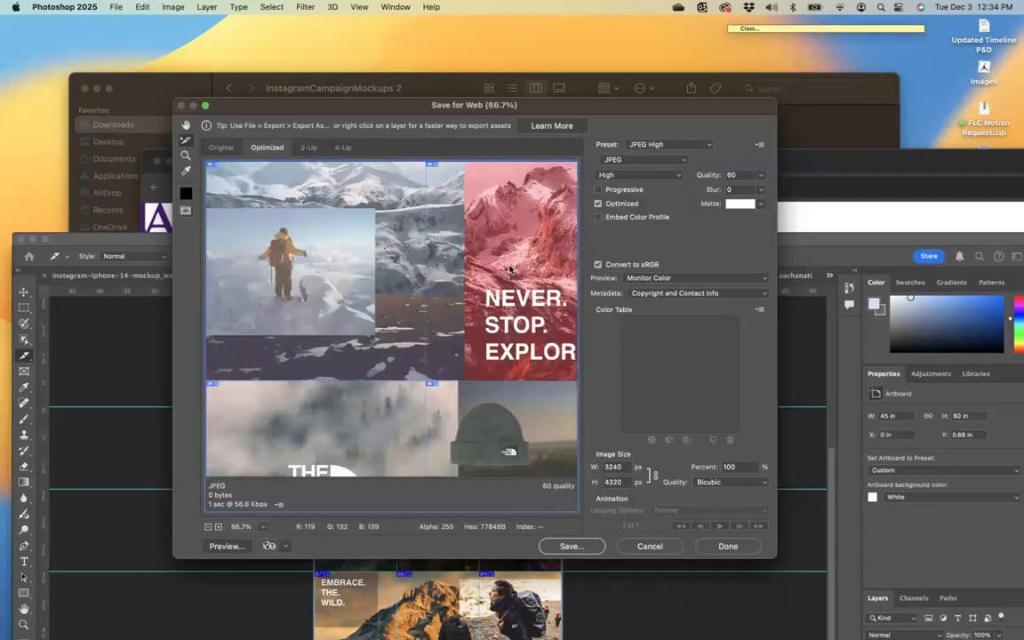
key("super+minus")
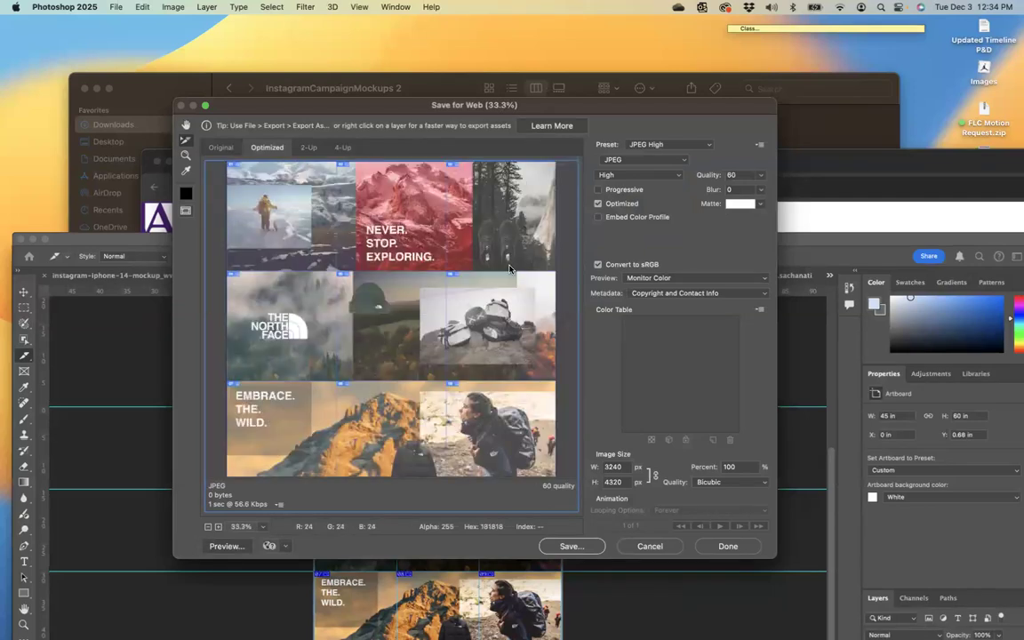
left_click(208, 527)
left_click(208, 527)
left_click(218, 527)
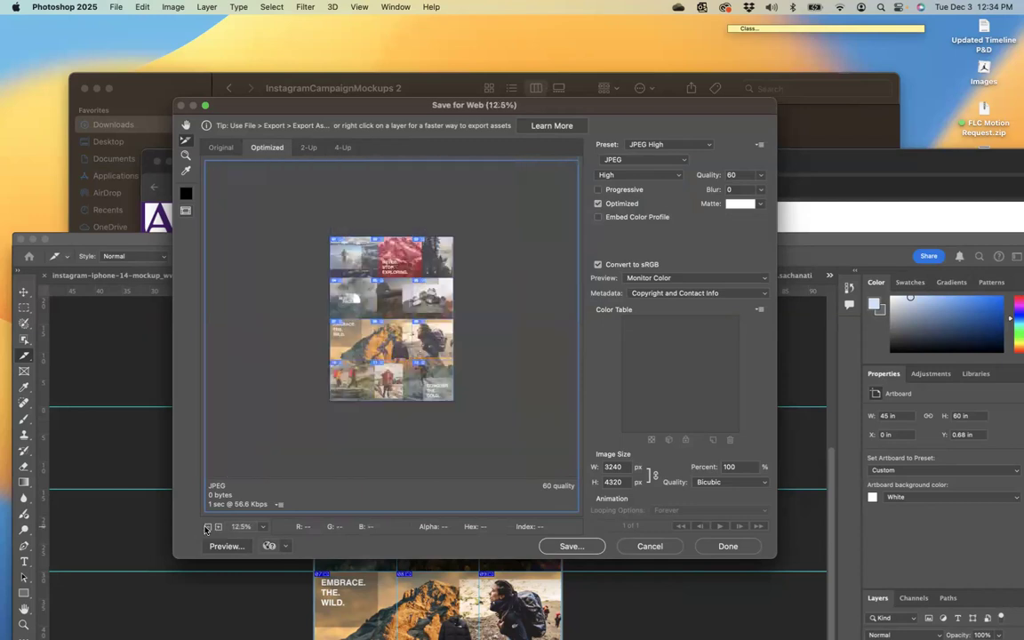
left_click(208, 527)
left_click_drag(308, 221, 456, 407)
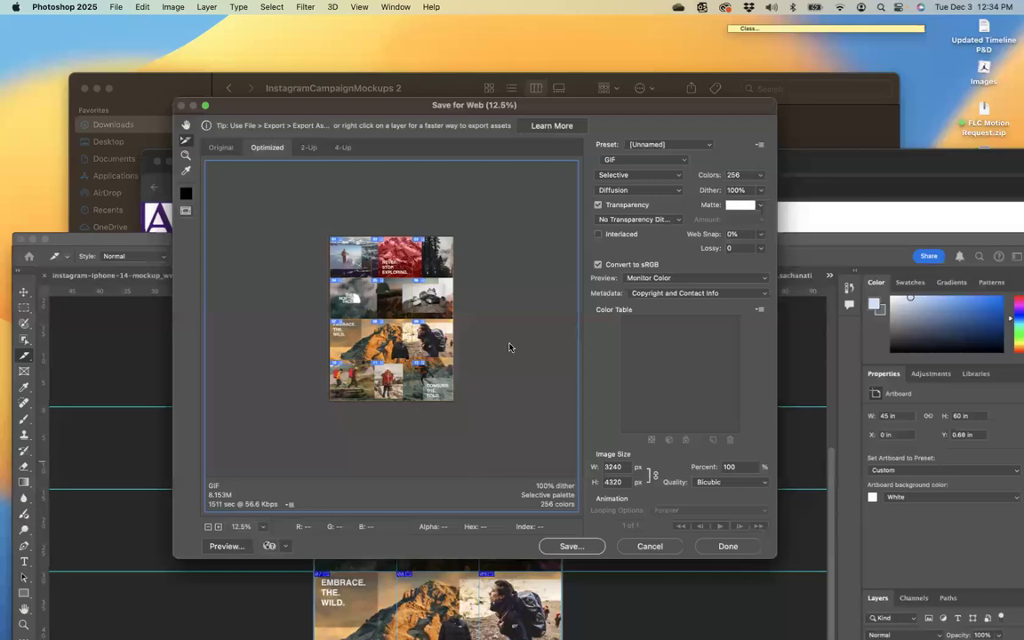
left_click(681, 160)
left_click(681, 160)
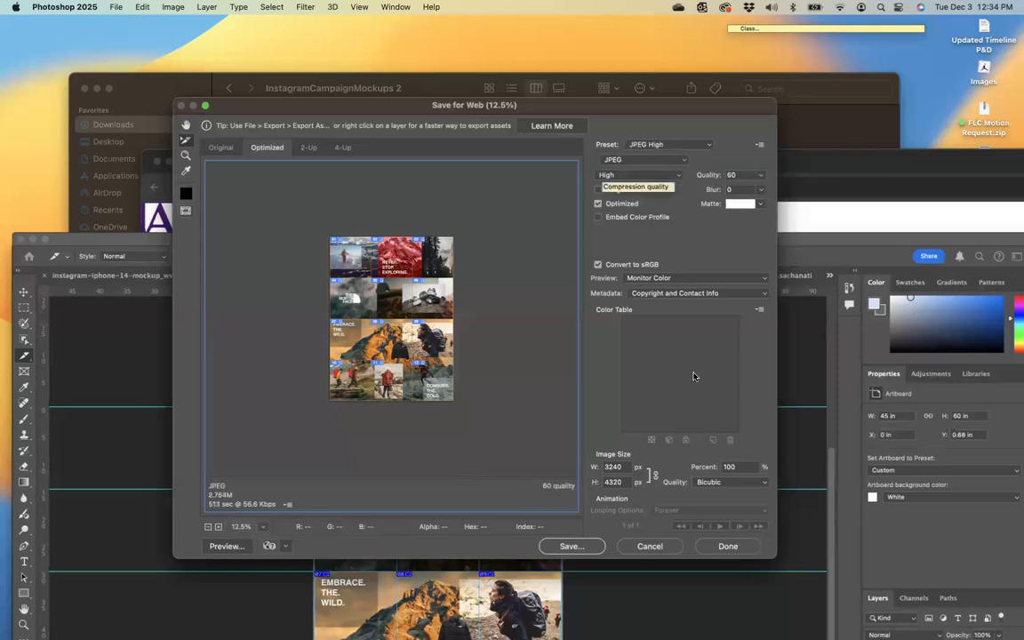
Step: Save all slices as images only in the Downloads folder and switch to the Downloads window in Finder
left_click(582, 547)
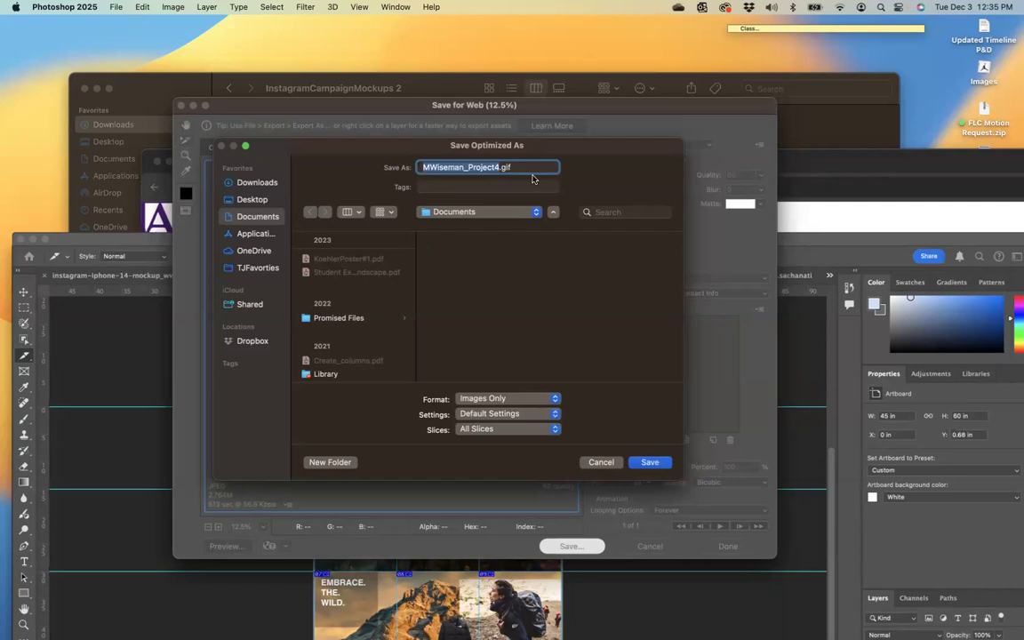
left_click(267, 184)
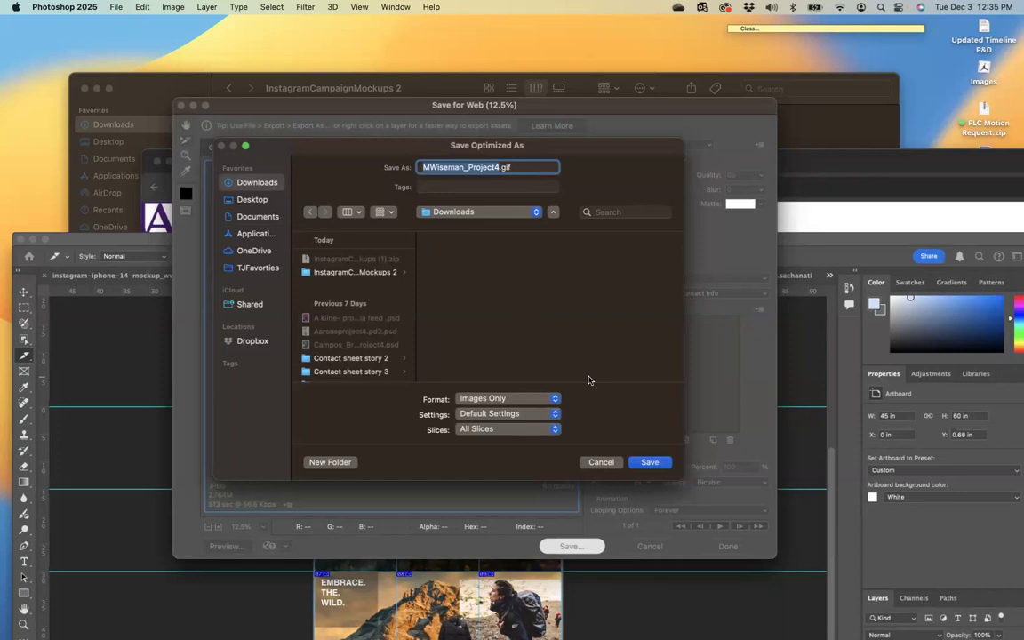
left_click(649, 461)
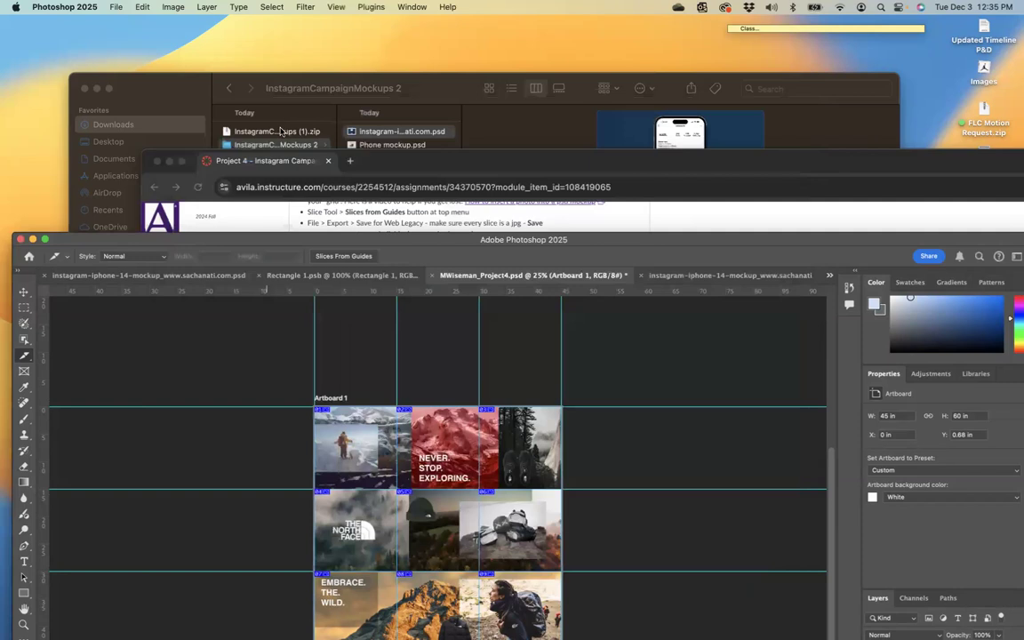
left_click(372, 133)
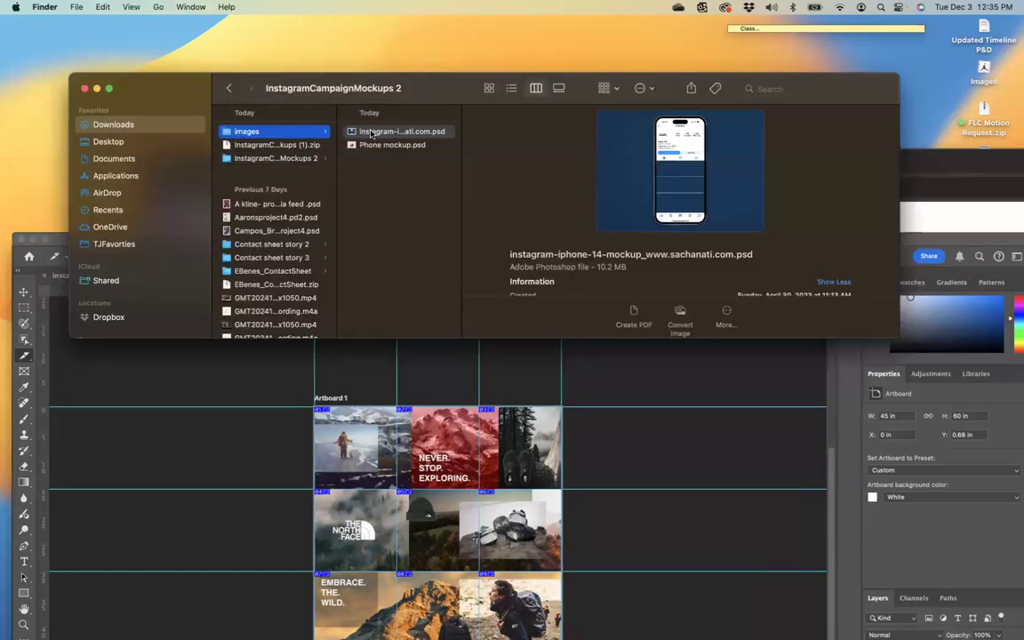
Step: Preview the exported slice JPEGs 01 to 09 one after another in the images folder
left_click(400, 132)
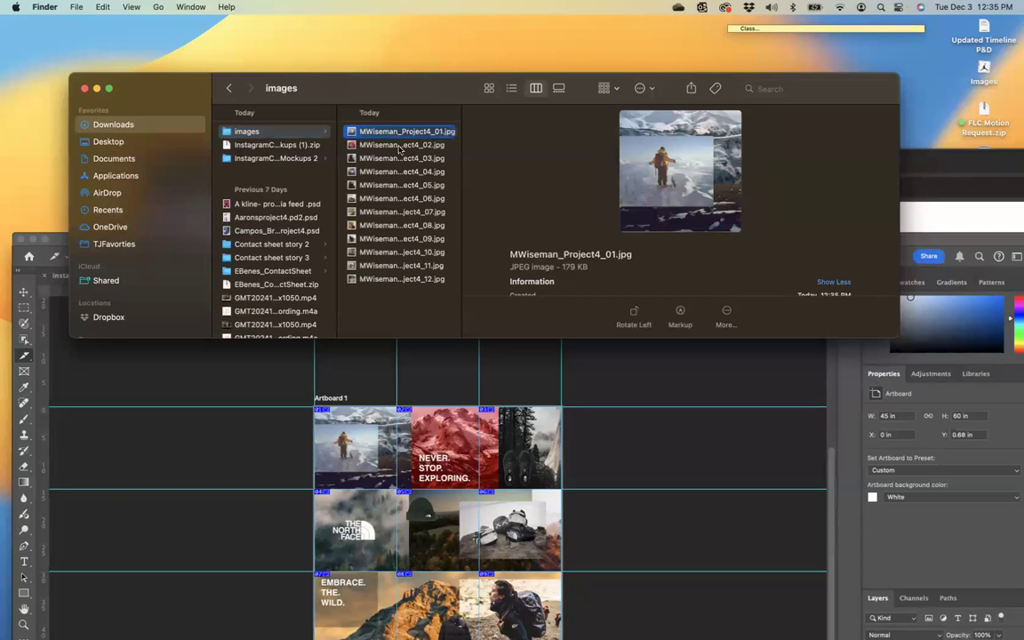
left_click(399, 147)
left_click(401, 159)
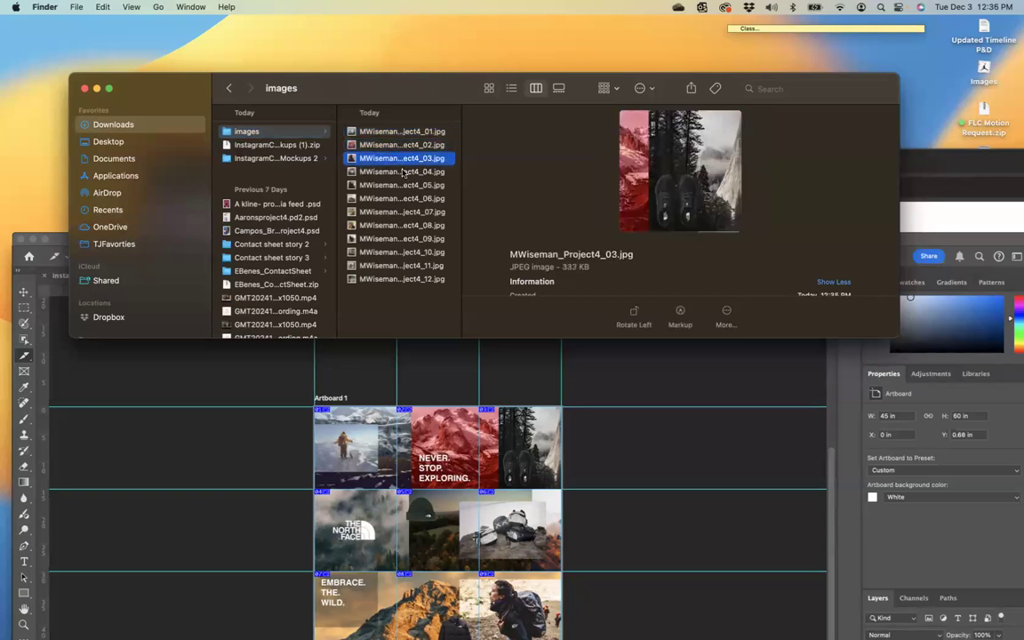
left_click(404, 173)
left_click(408, 185)
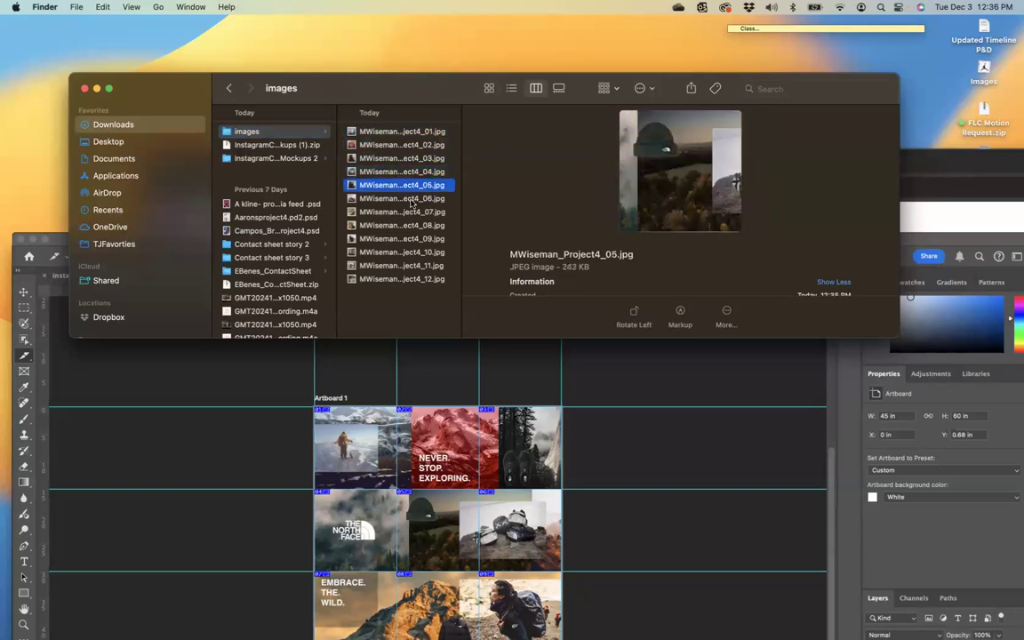
left_click(411, 200)
left_click(413, 214)
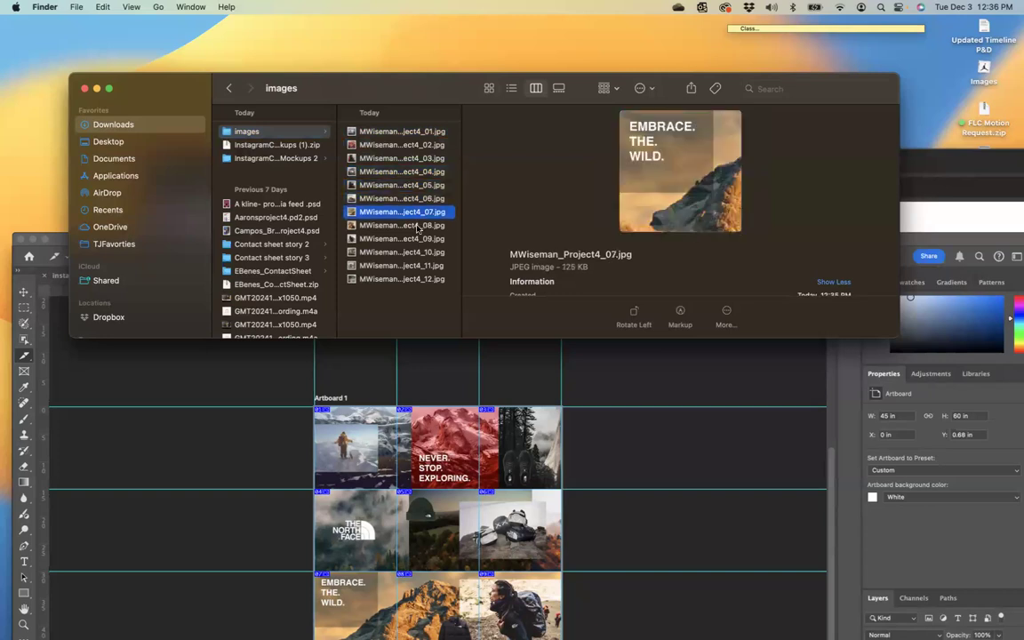
key("Down")
key("Down")
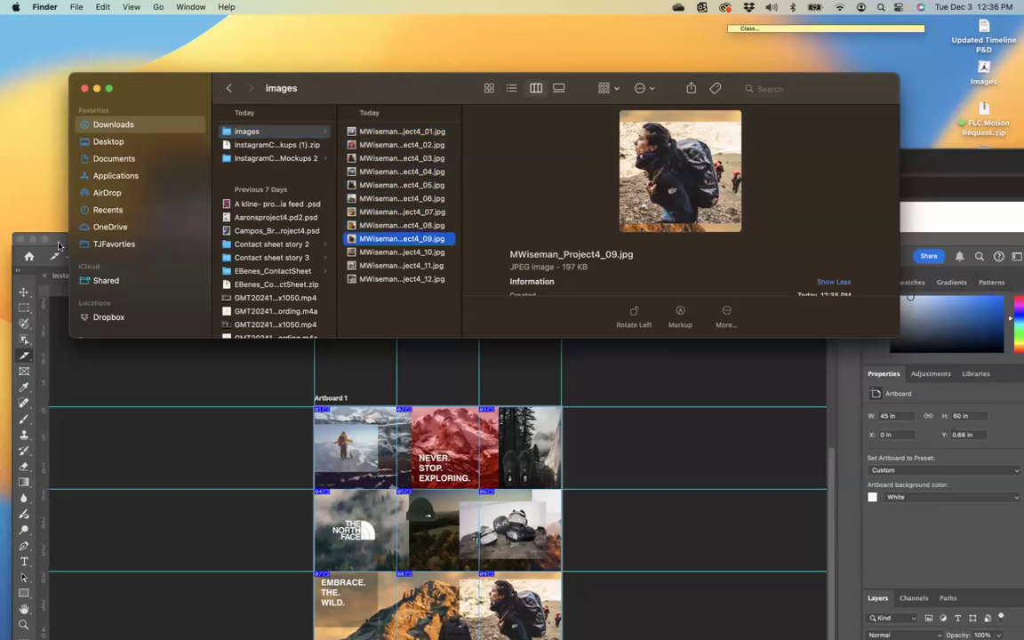
Step: Switch to Photoshop and close the older duplicate iPhone 14 mockup document and Rectangle 1.psb
key("super+Tab")
left_click(694, 218)
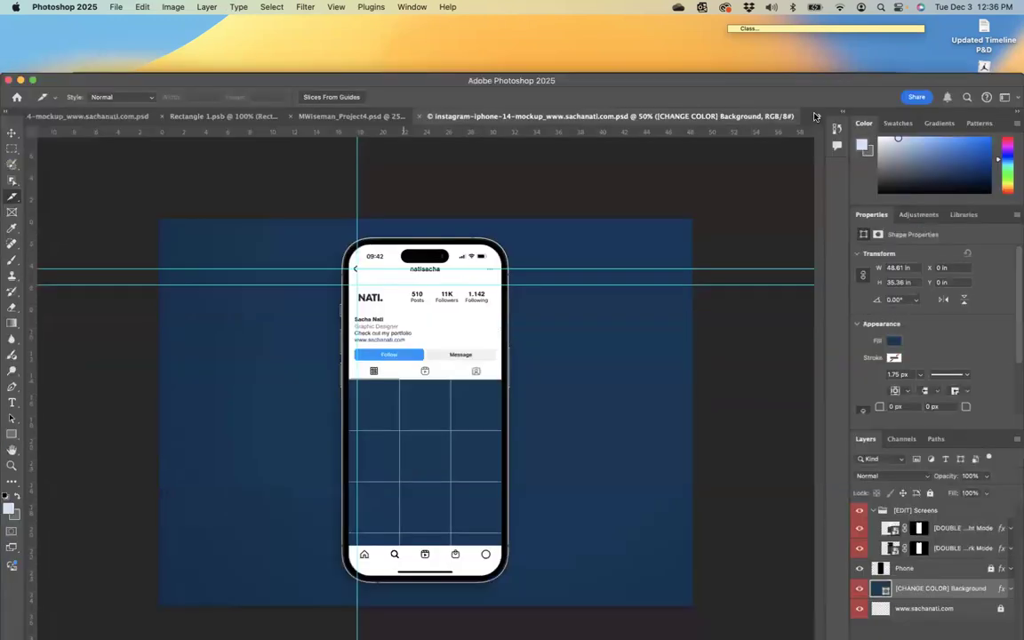
left_click(815, 117)
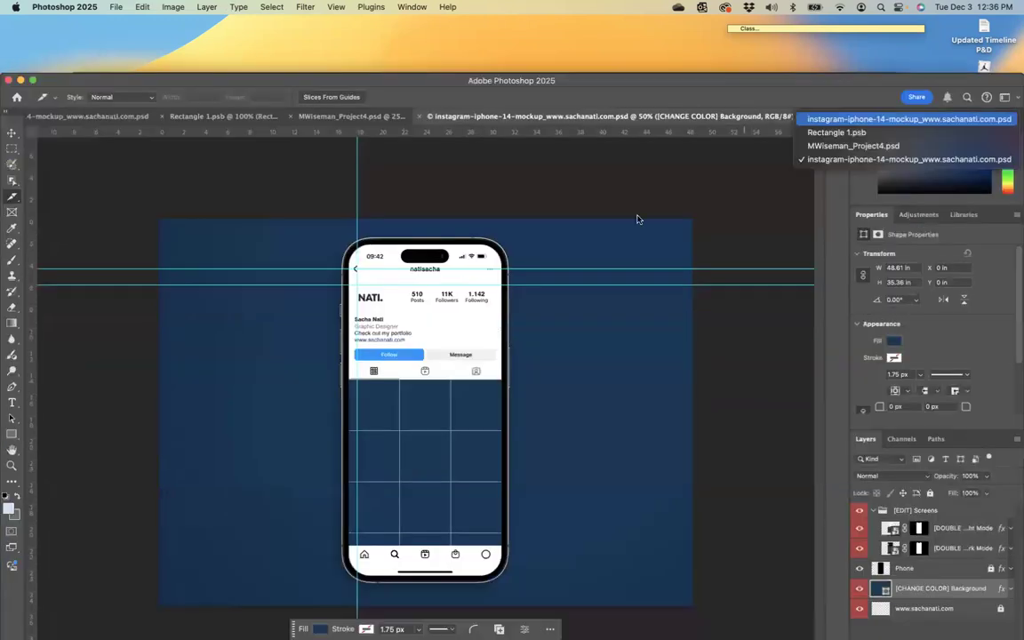
left_click(160, 116)
left_click(160, 116)
left_click(72, 116)
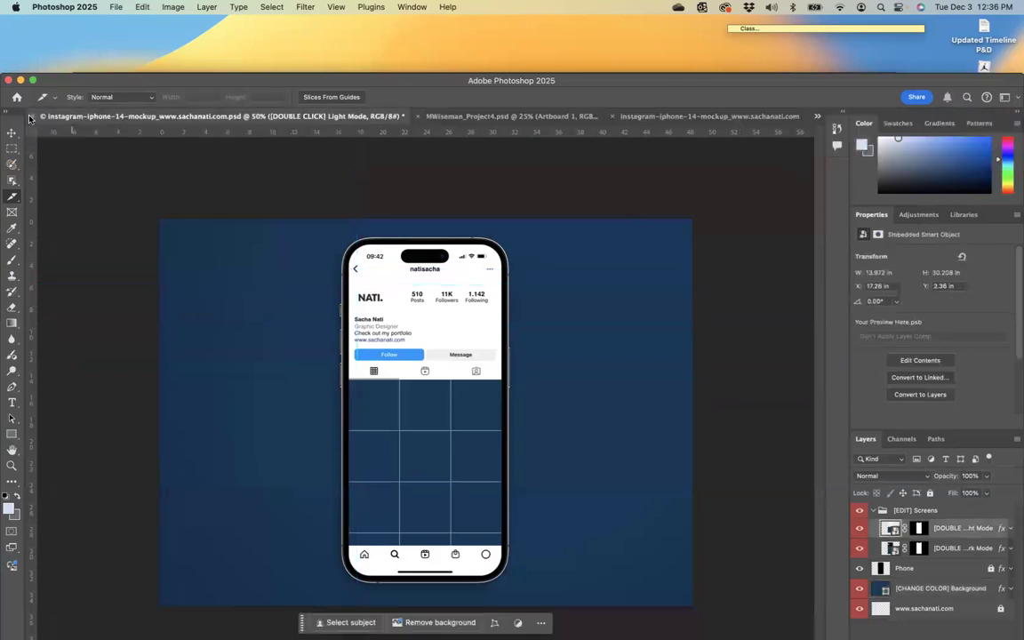
left_click(30, 117)
left_click(509, 269)
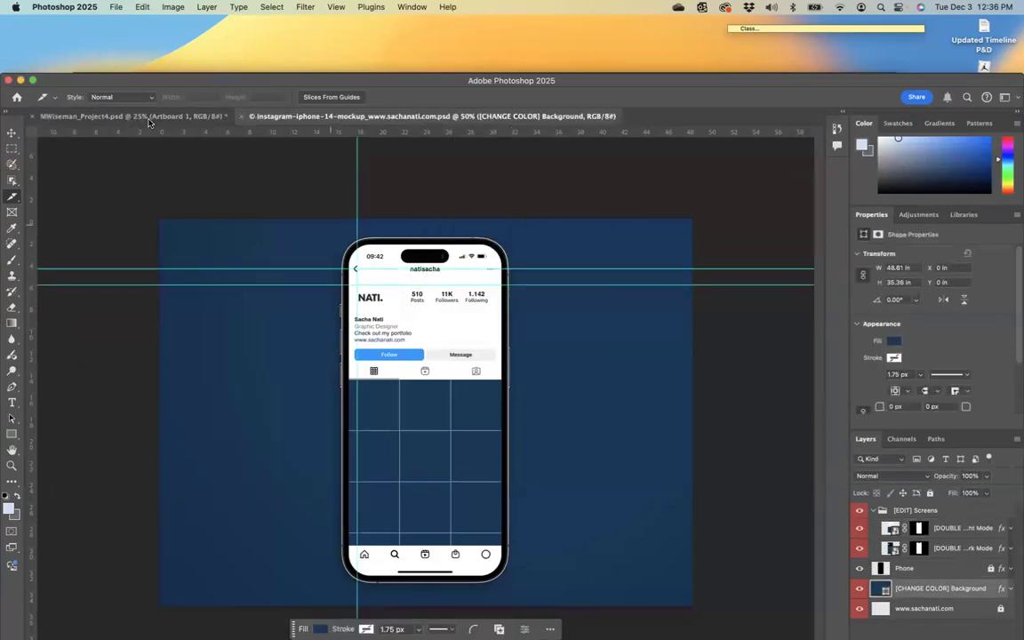
Step: Compare the sliced campaign artboard with the phone mockup document and activate the Move tool in the mockup
left_click(32, 117)
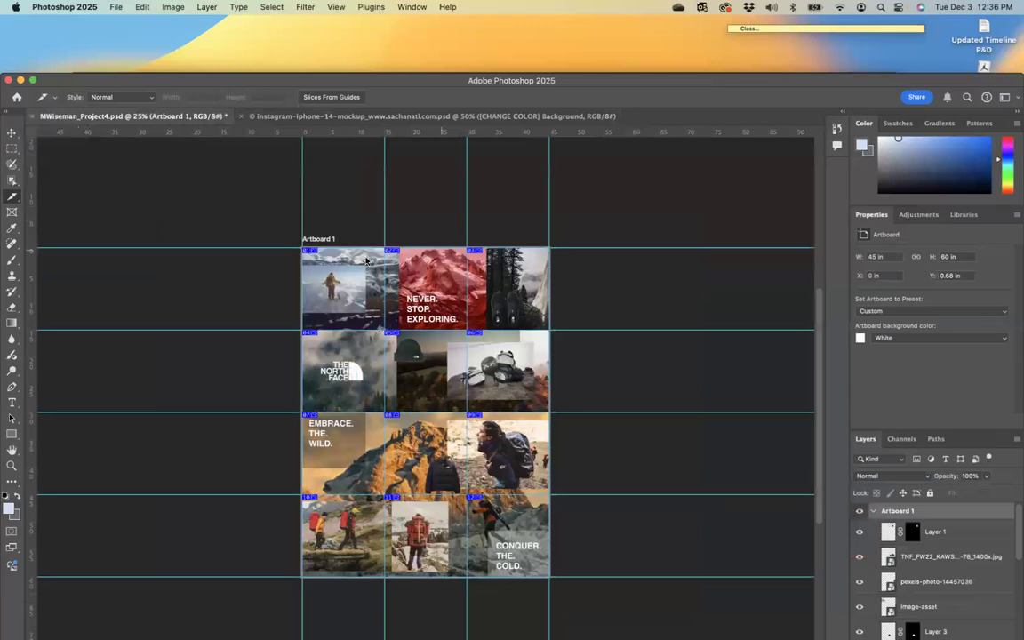
left_click(389, 117)
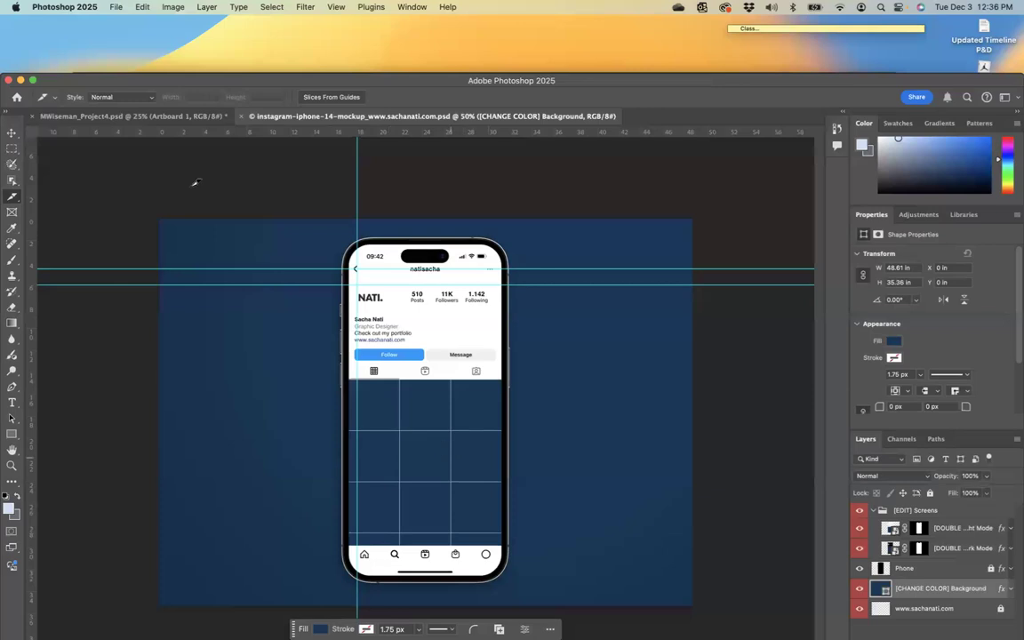
left_click(11, 133)
left_click(368, 295)
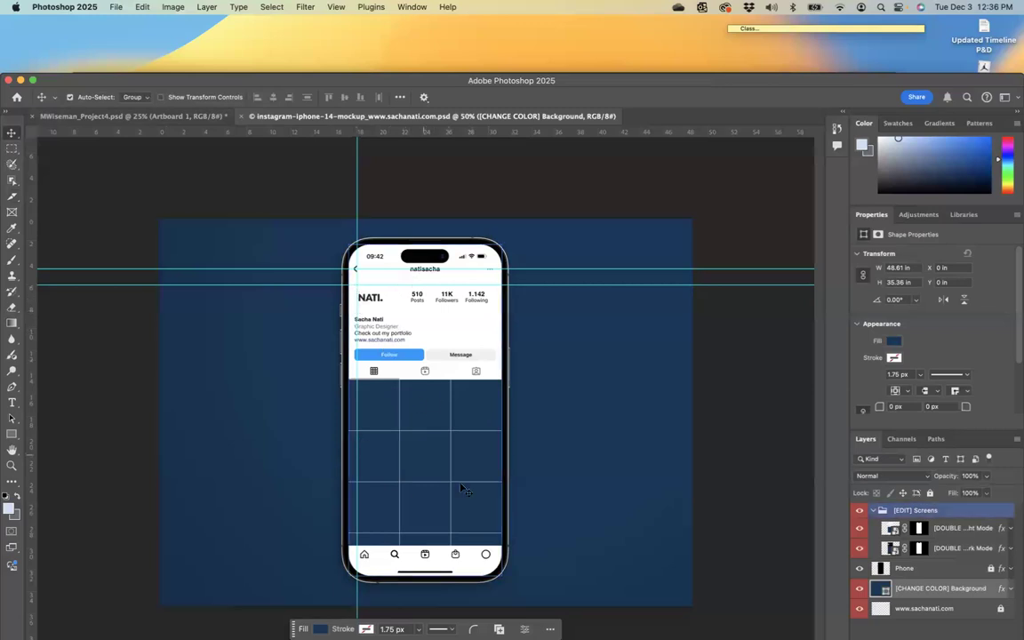
left_click(188, 116)
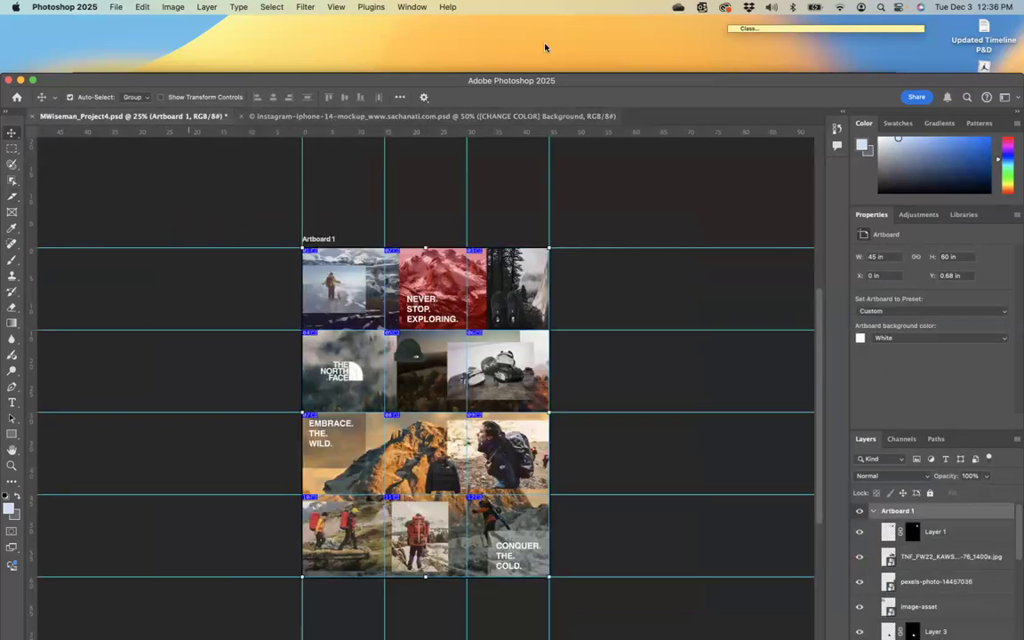
left_click(520, 116)
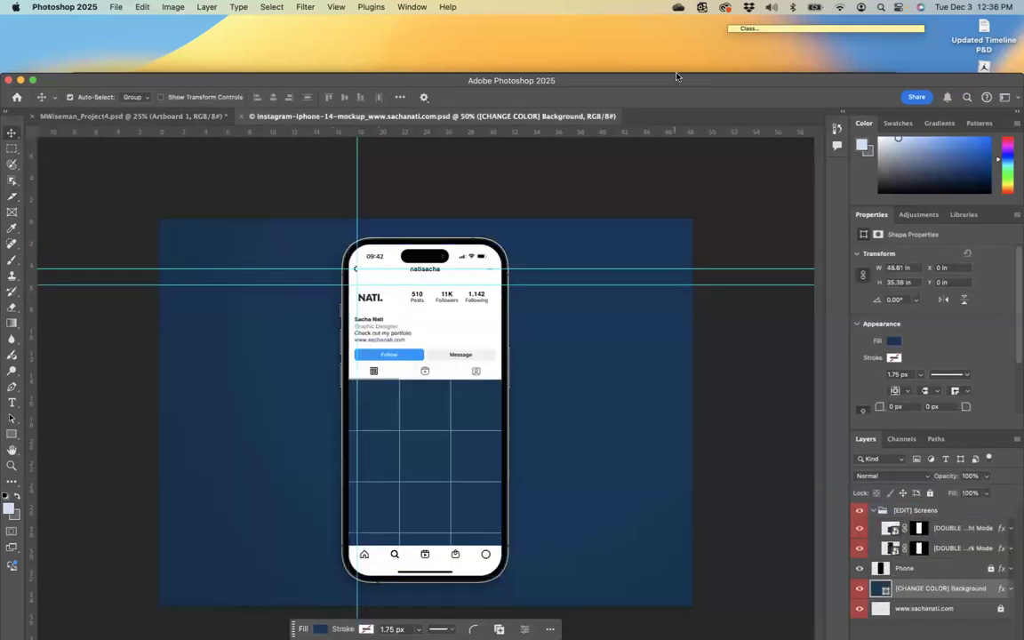
left_click_drag(649, 77, 645, 56)
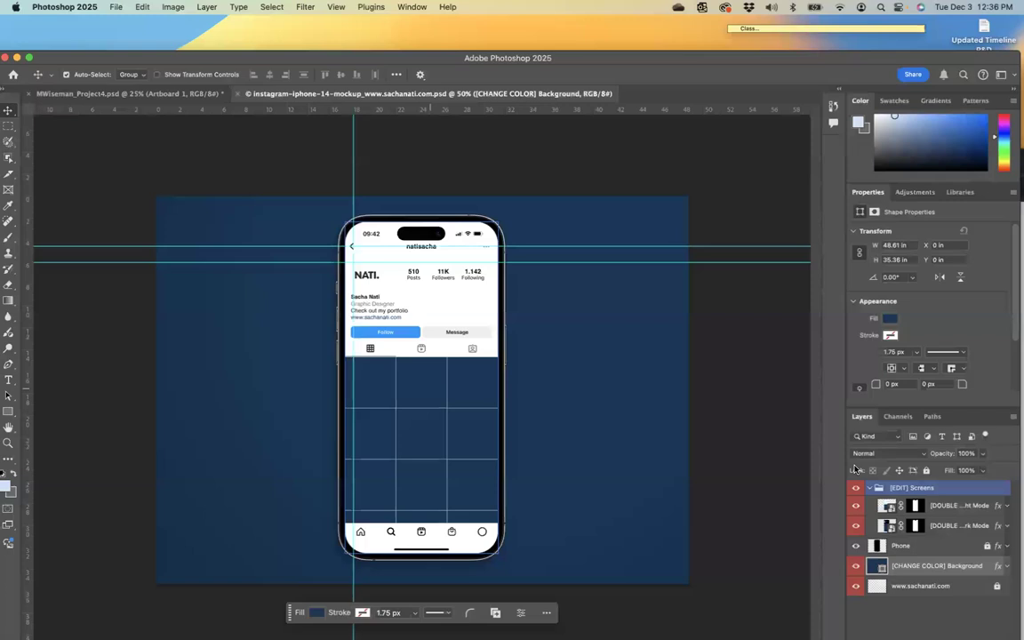
Step: Toggle the Light Mode layer's visibility in the [EDIT] Screens group to compare the light and dark phone screens
left_click(878, 490)
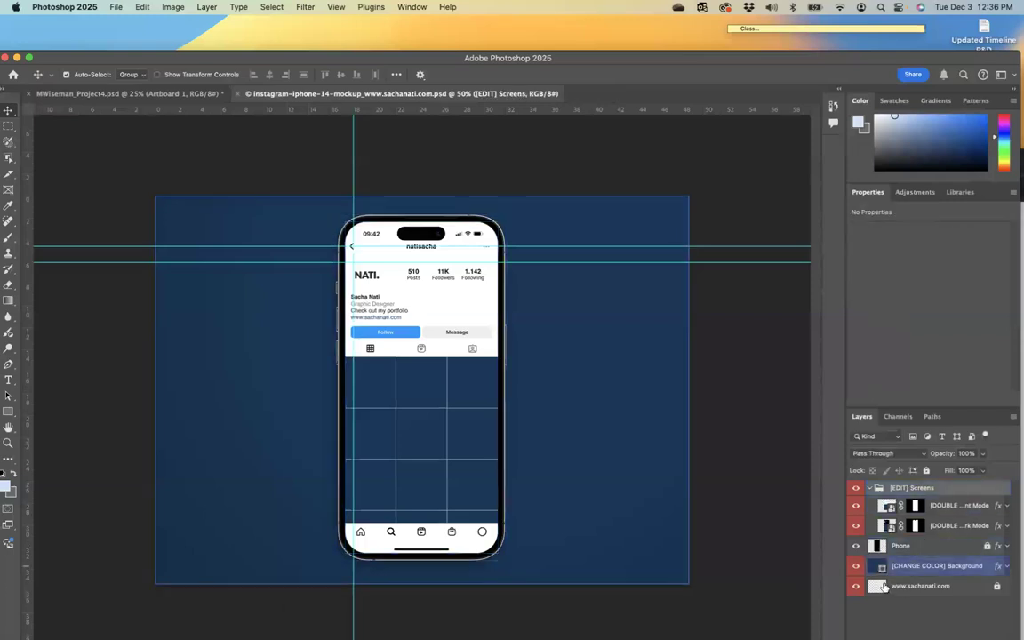
left_click(893, 507)
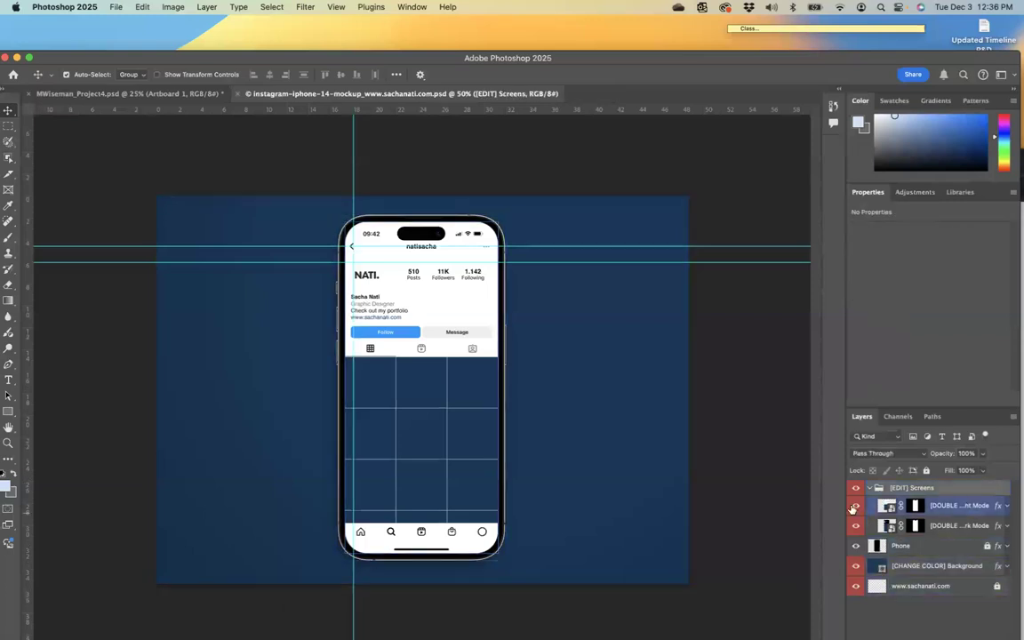
left_click(854, 507)
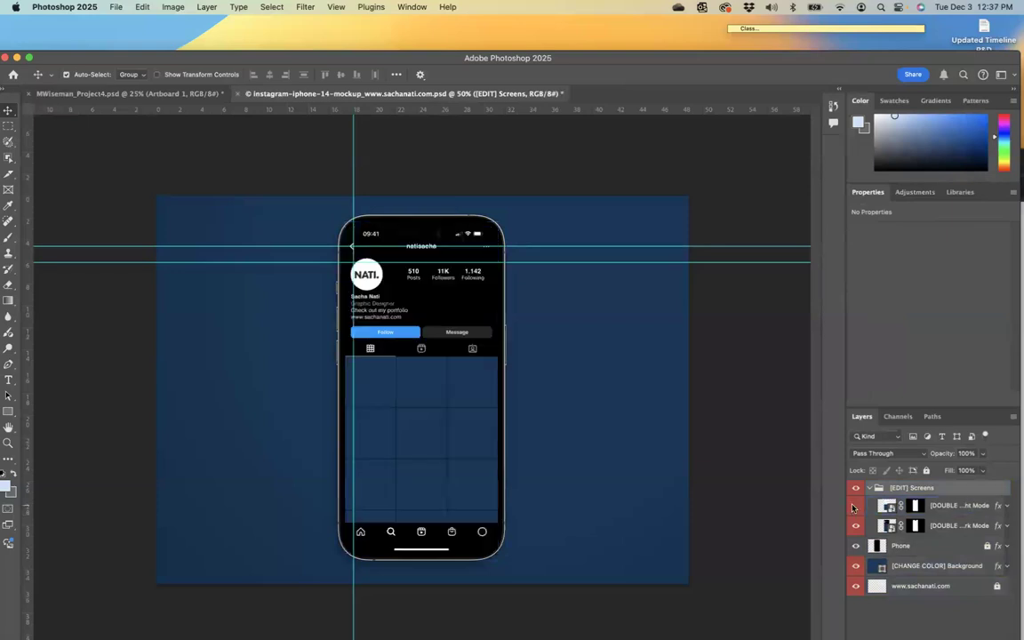
left_click(855, 506)
left_click(854, 507)
left_click(854, 506)
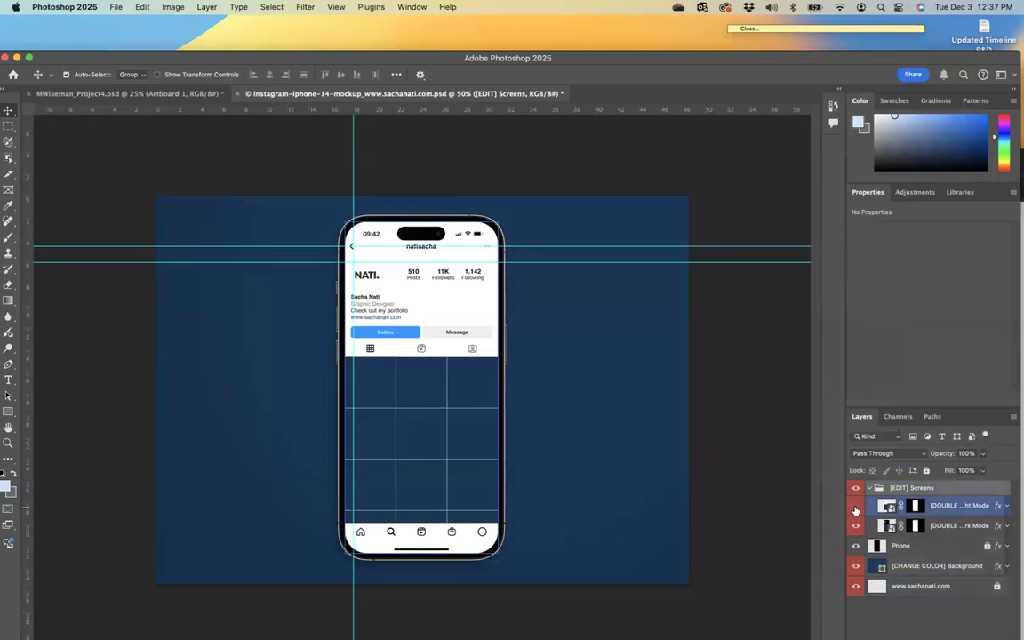
left_click(855, 507)
left_click(855, 507)
Step: Open the contents of the Light Mode smart object and update its text layers
left_click(890, 509)
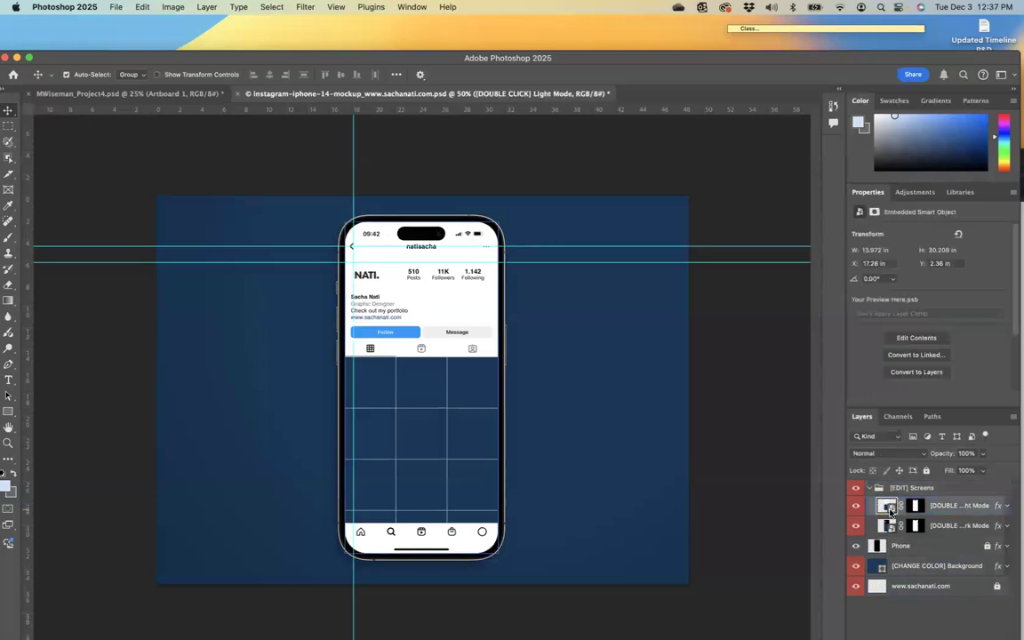
double_click(890, 511)
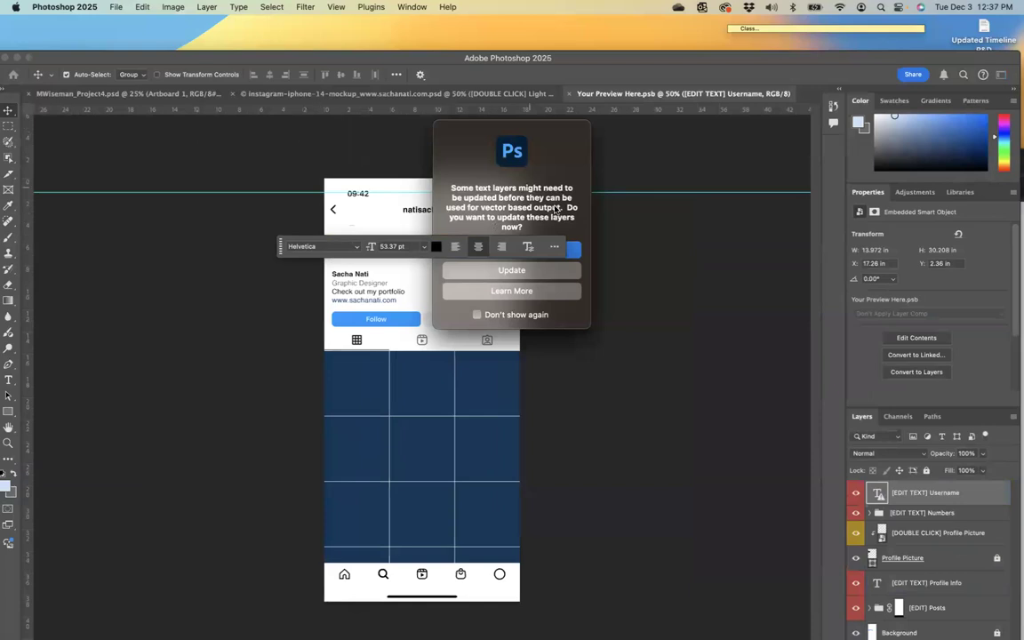
left_click(534, 271)
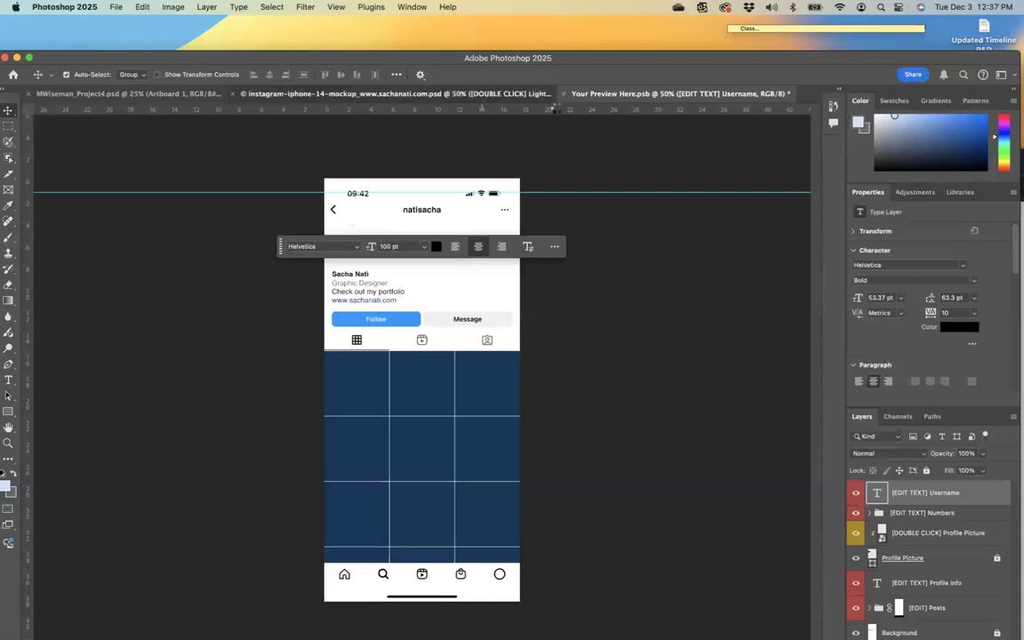
left_click(482, 96)
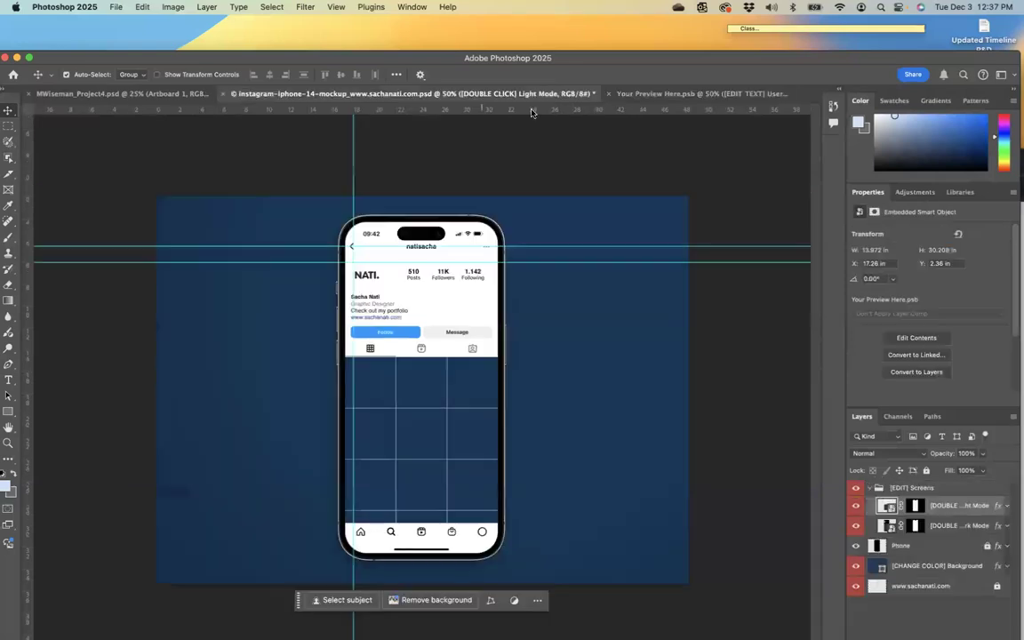
left_click(644, 93)
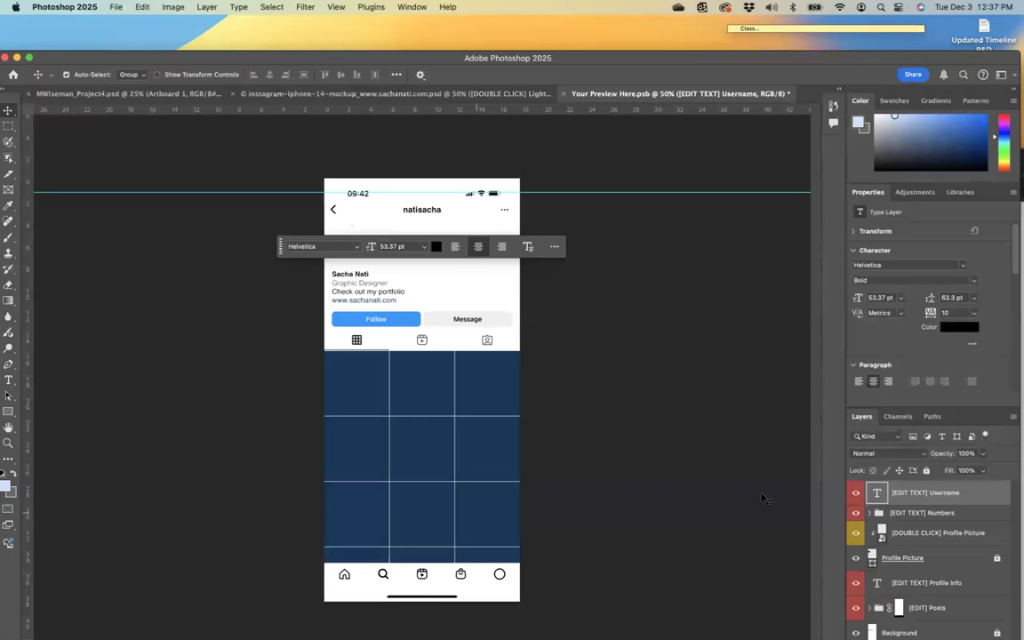
Step: Select the post grid in the Light Mode screen and expand the [EDIT] Posts group
left_click(361, 410)
left_click(363, 400)
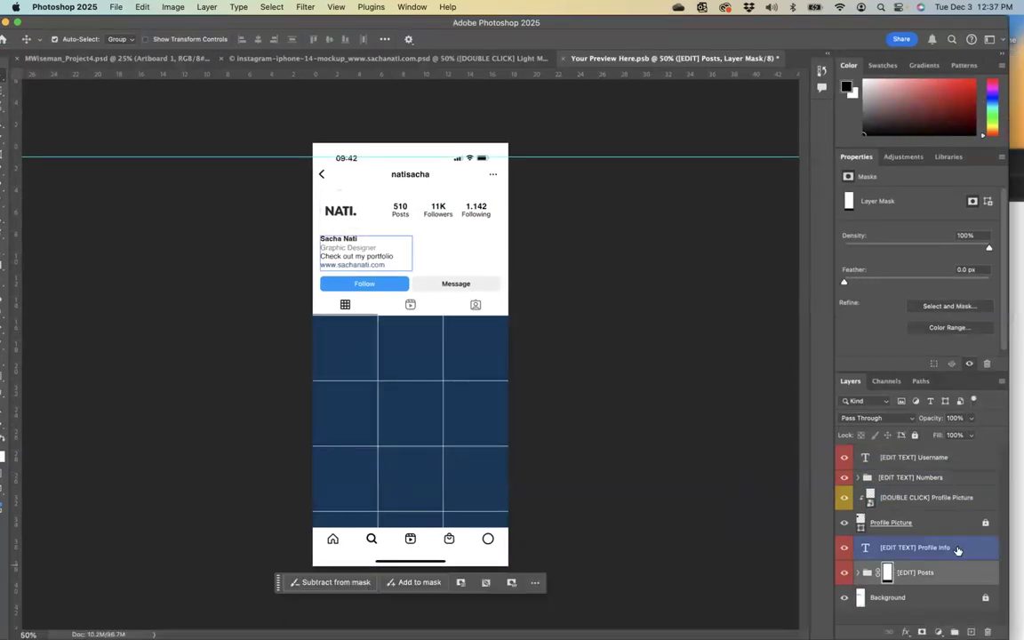
left_click(858, 572)
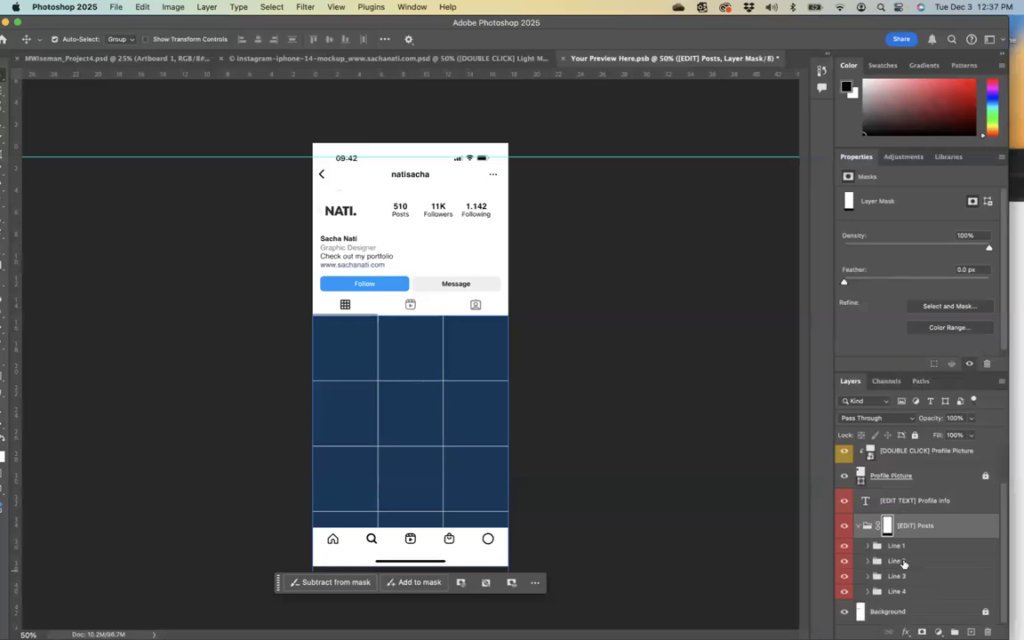
left_click(856, 526)
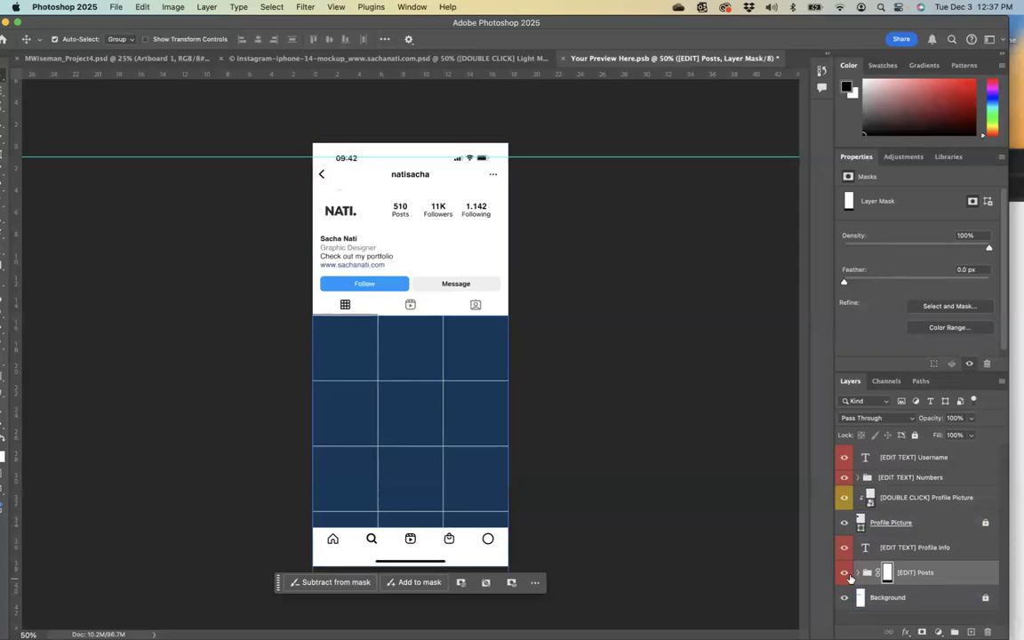
left_click(858, 572)
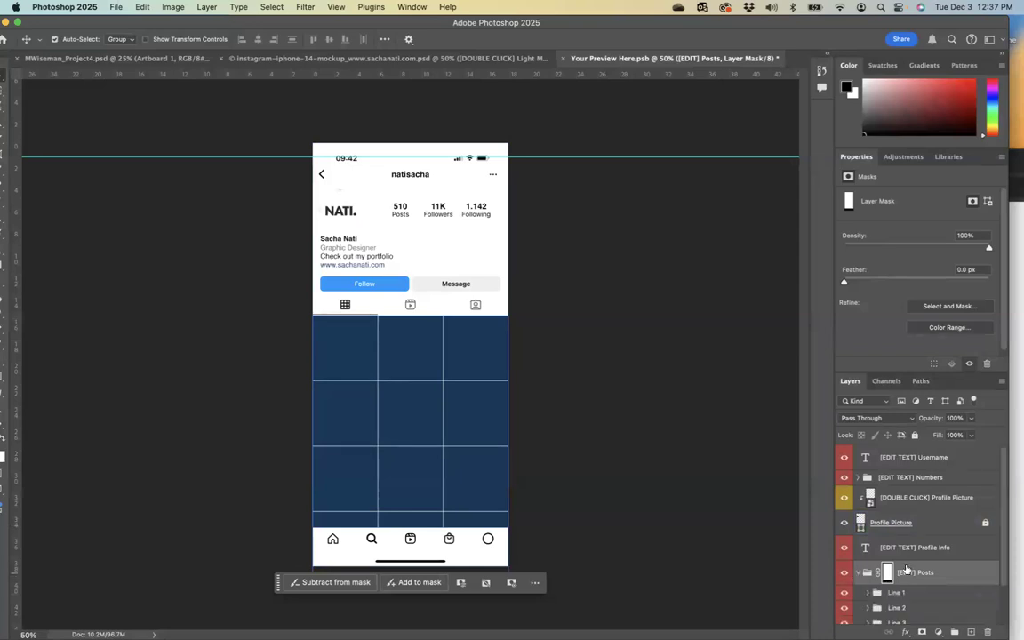
Step: Toggle the visibility of the line groups inside [EDIT] Posts to identify which grid row each one holds
left_click(849, 546)
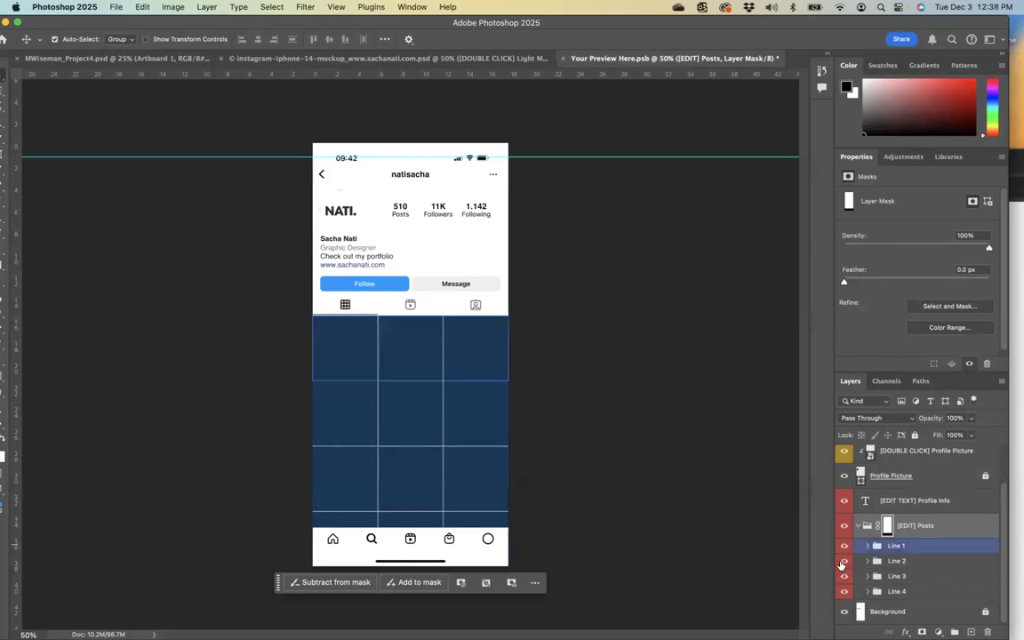
left_click(843, 562)
left_click(844, 576)
left_click(845, 578)
left_click(845, 578)
left_click(845, 593)
left_click(845, 593)
Step: Open the Post 1 smart object from the Line 1 group and move the window to uncover the images folder in Finder
left_click(868, 548)
left_click(867, 546)
scroll(908, 555, "down", 2)
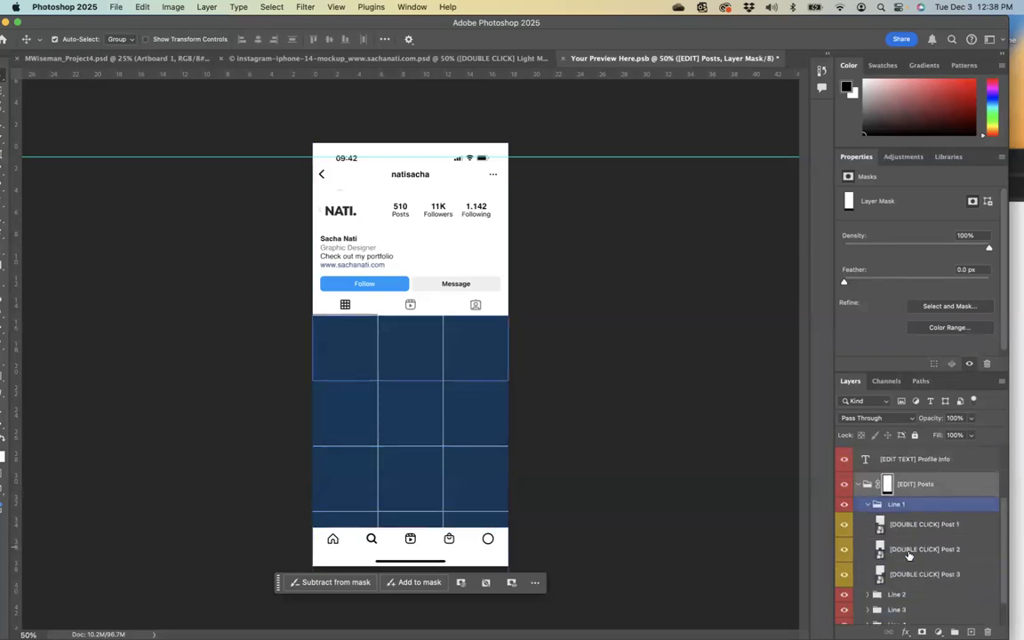
left_click(908, 558)
left_click(874, 517)
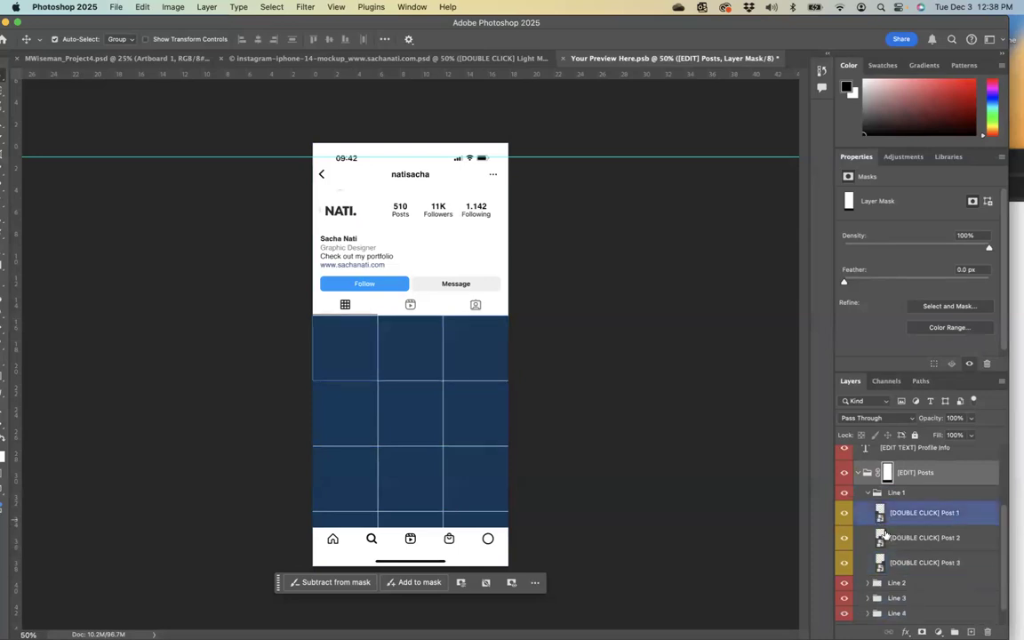
left_click(888, 539)
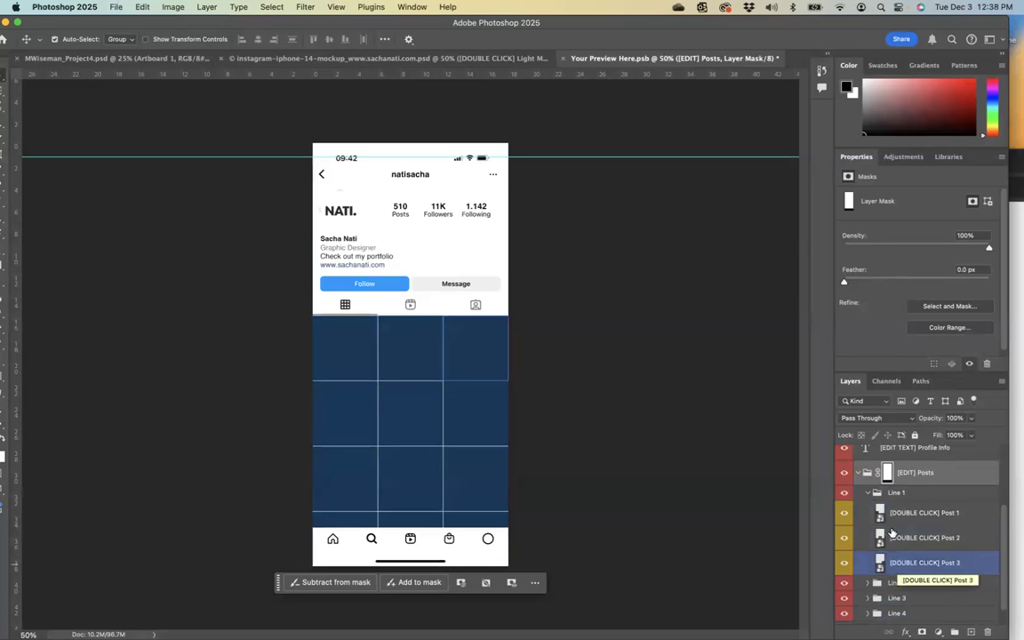
left_click(880, 521)
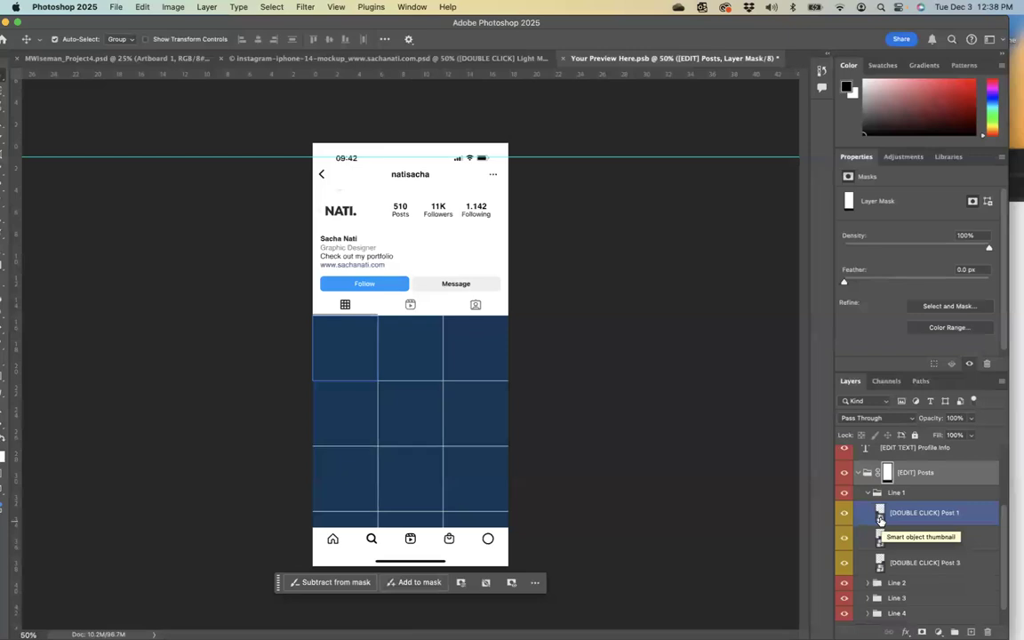
double_click(880, 517)
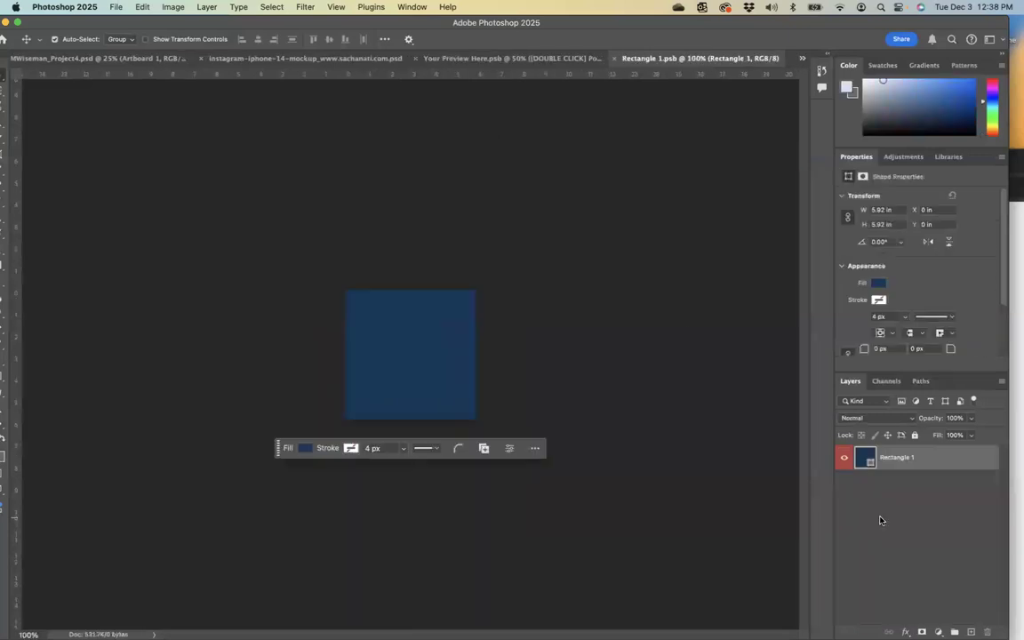
left_click_drag(437, 22, 443, 144)
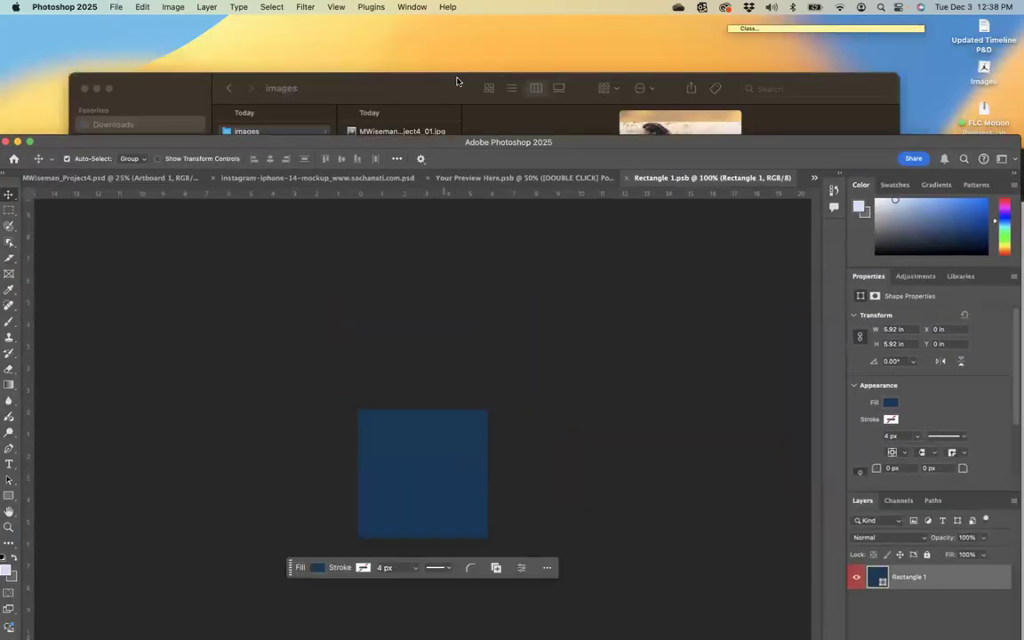
Step: Place the Project4_01 slice JPEG from the images folder into the Post 1 smart object at full frame and commit it
left_click(425, 134)
left_click_drag(426, 134, 458, 486)
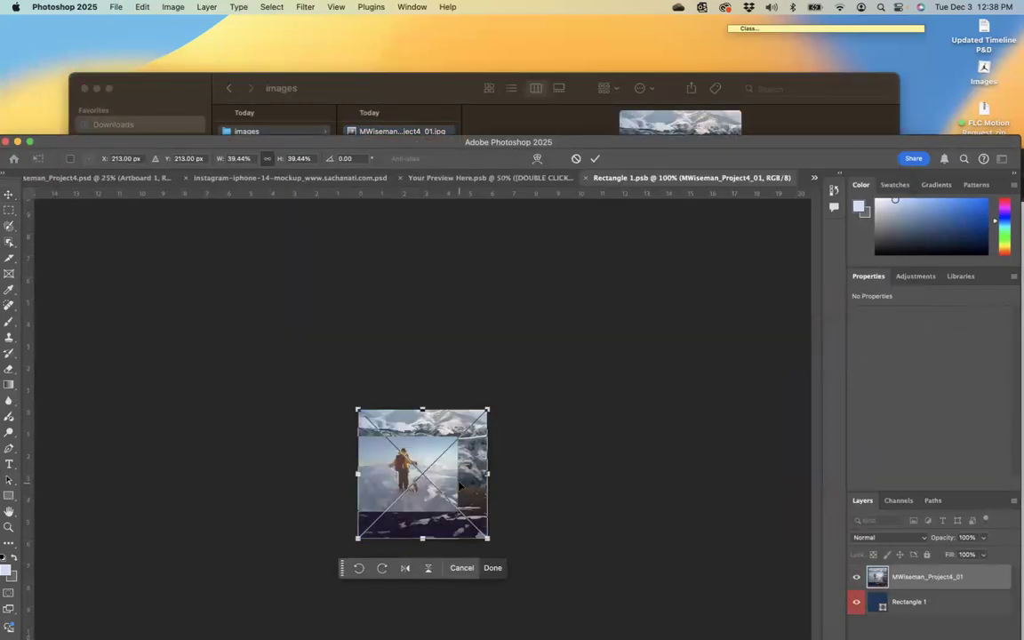
left_click_drag(612, 142, 620, 38)
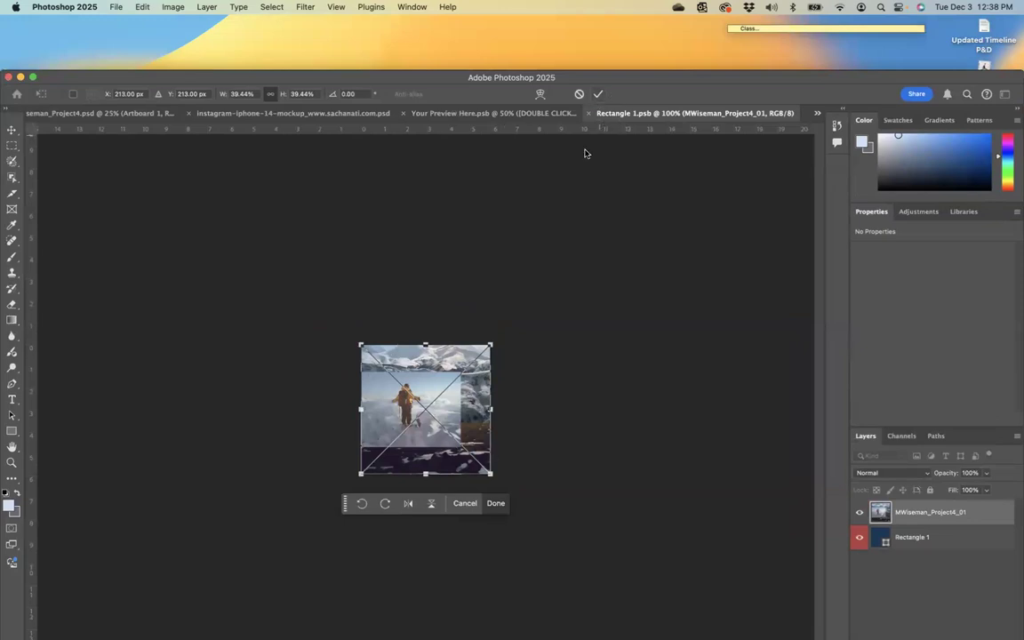
left_click(599, 95)
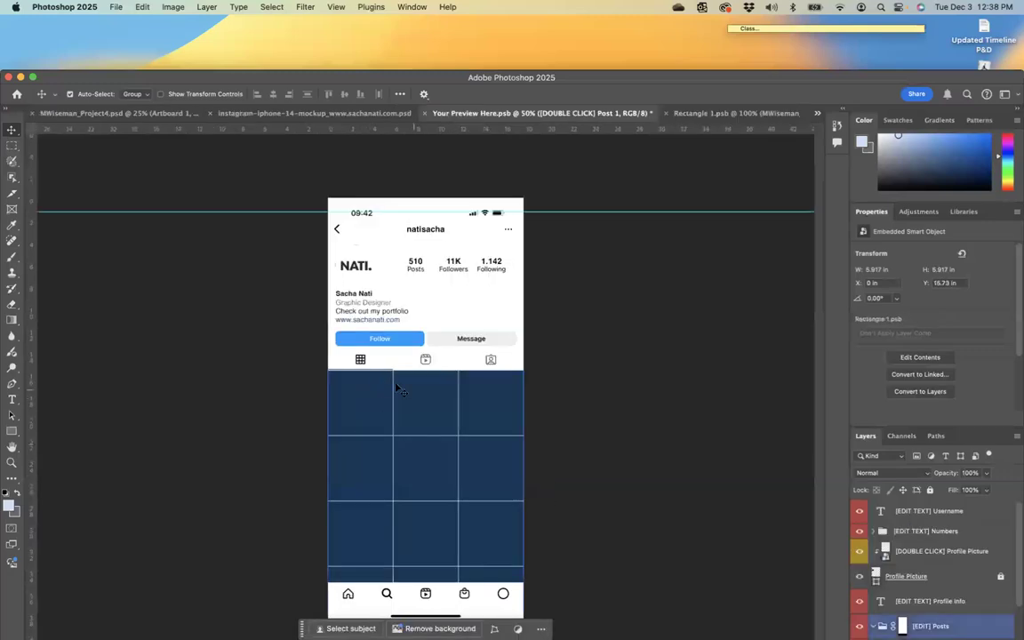
Step: Save the Post 1 smart object's contents and return to the Your Preview Here.psb document
left_click(709, 113)
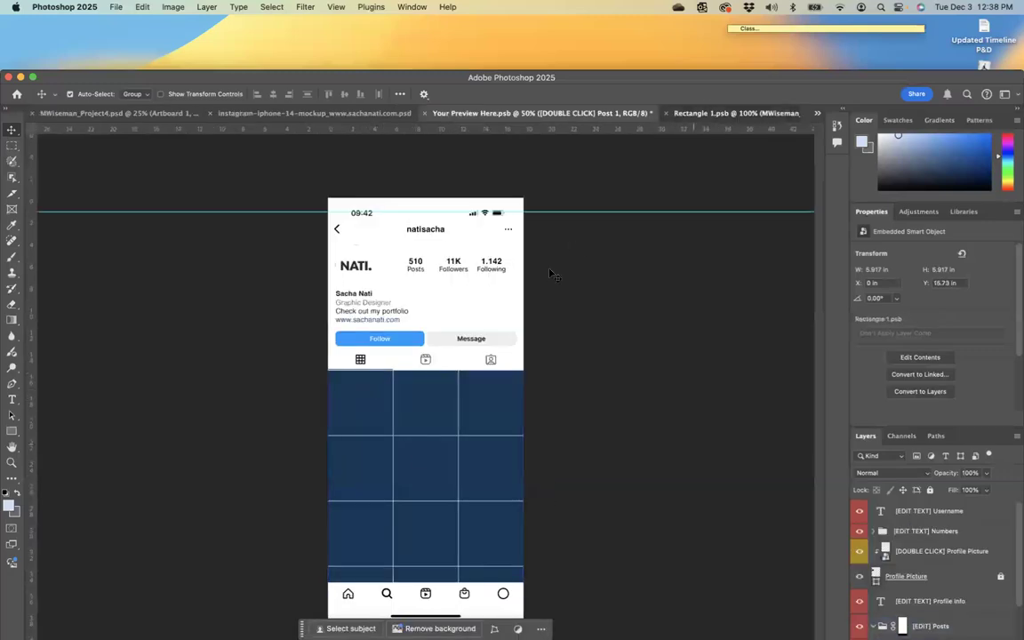
left_click(118, 12)
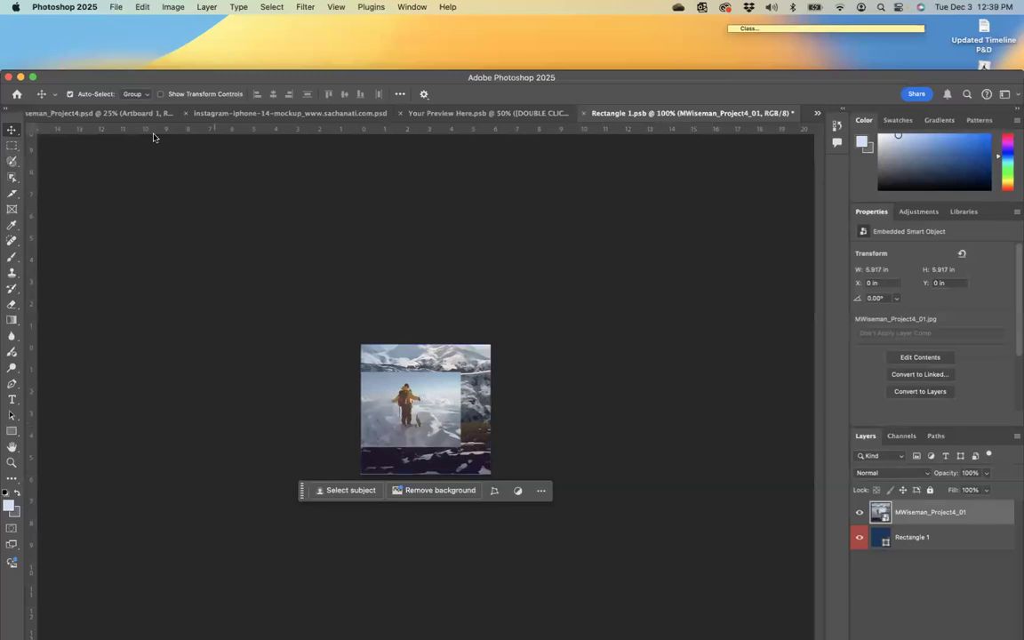
left_click(155, 133)
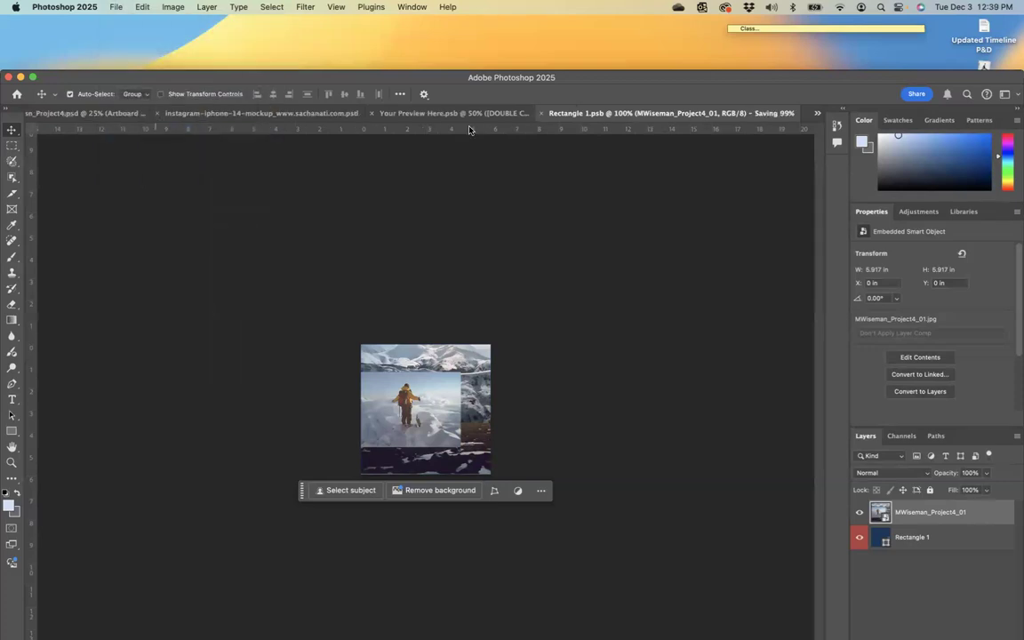
left_click(472, 114)
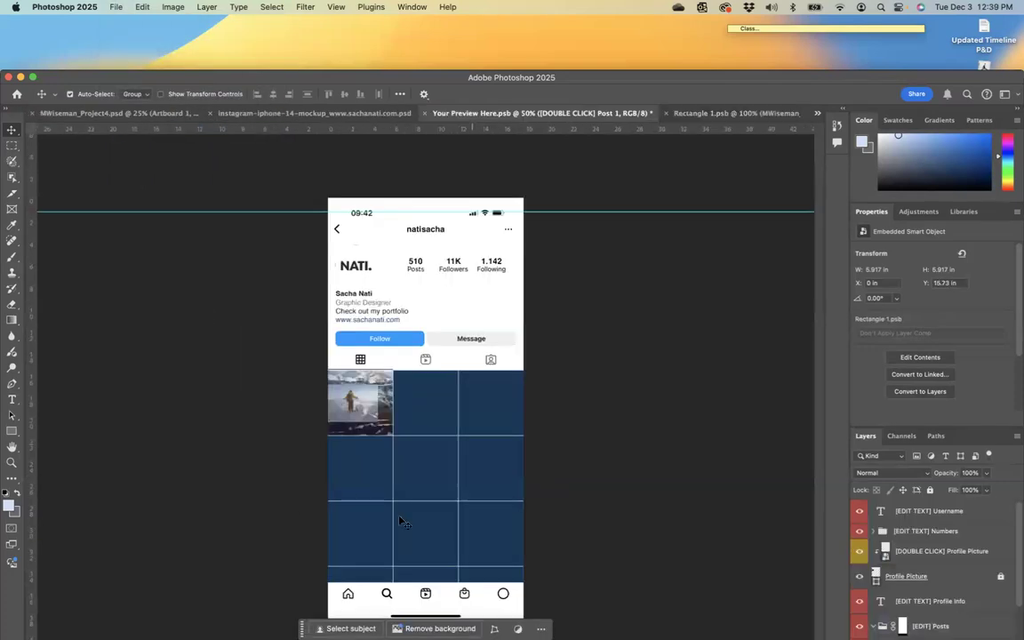
Step: Save Your Preview Here.psb and switch to the Instagram iPhone 14 mockup document to update its phone screen
left_click(339, 114)
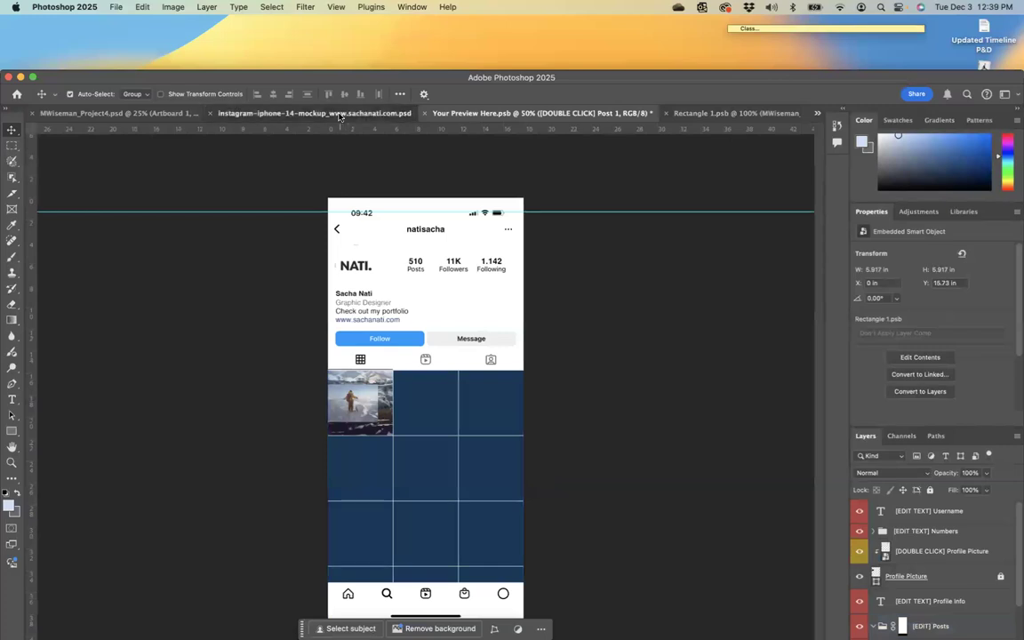
left_click(601, 114)
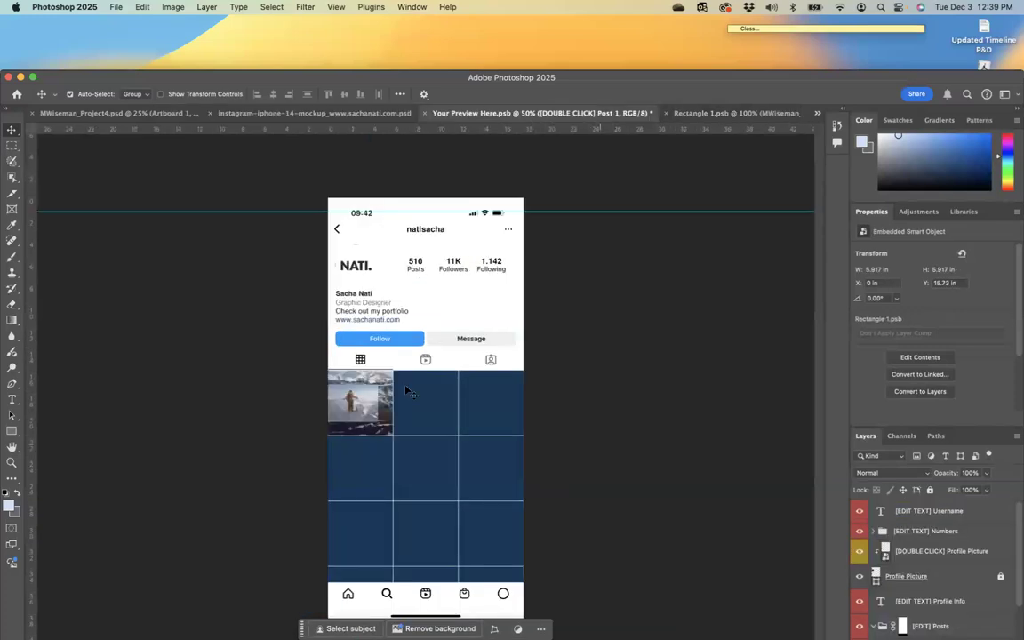
left_click(115, 7)
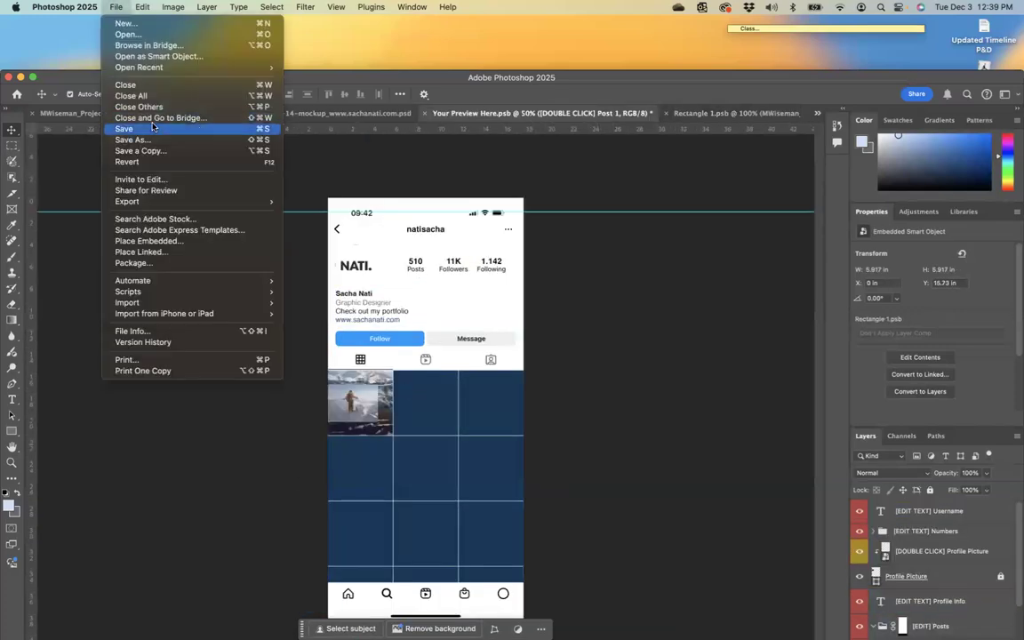
left_click(150, 128)
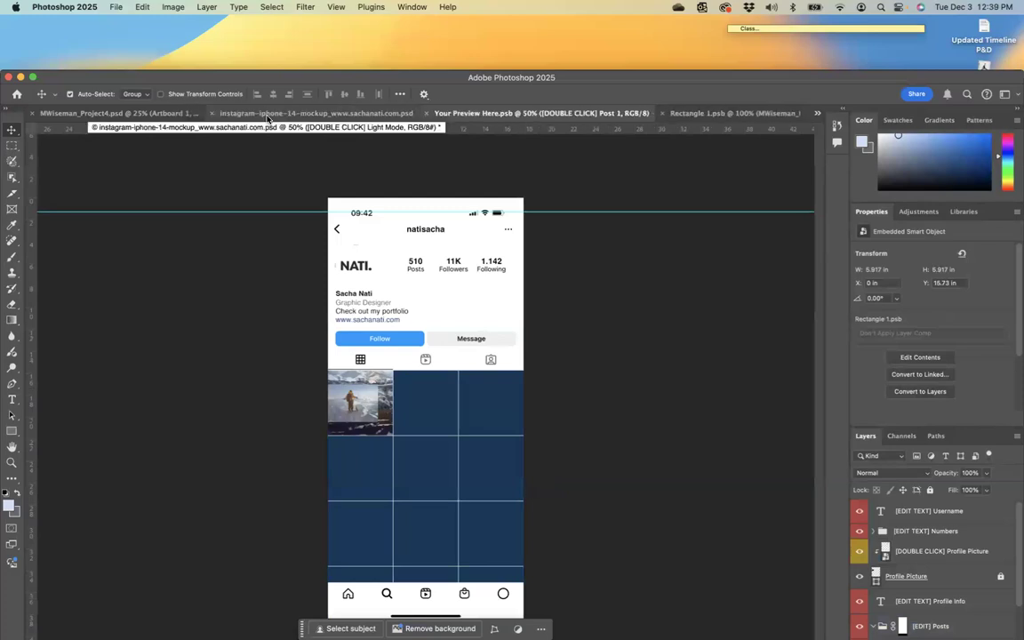
left_click(266, 114)
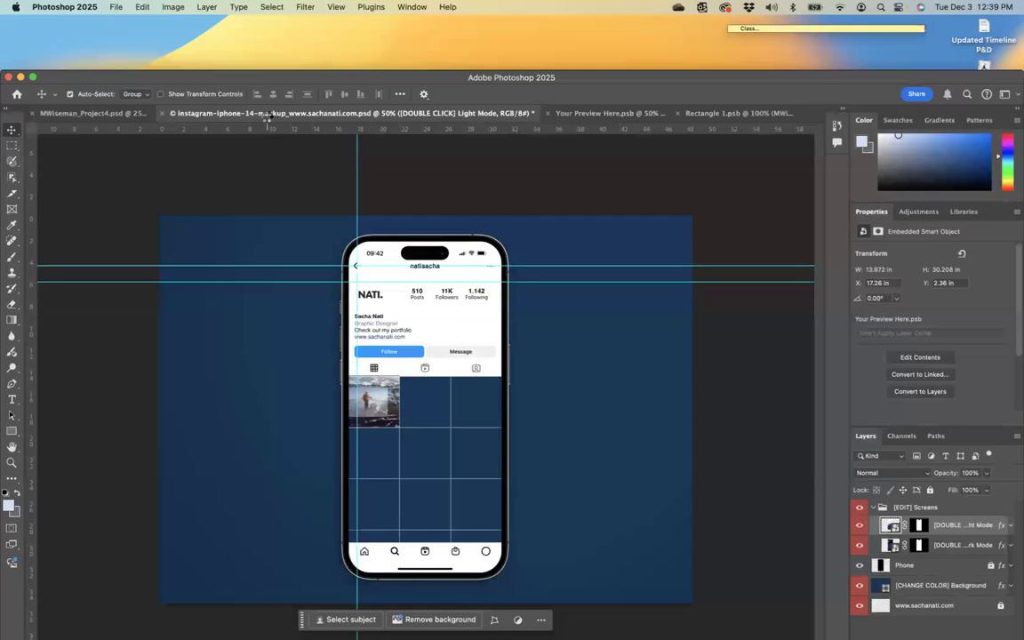
Step: Close the saved Rectangle 1.psb and open the Post 2 smart object from the Line 1 group of Your Preview Here.psb
left_click(736, 114)
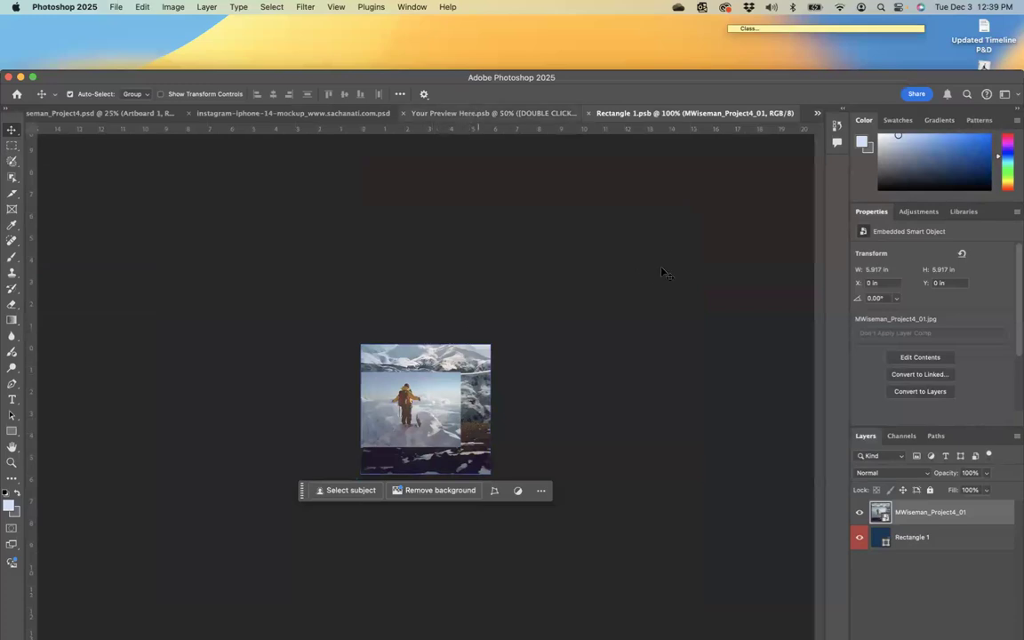
left_click(590, 114)
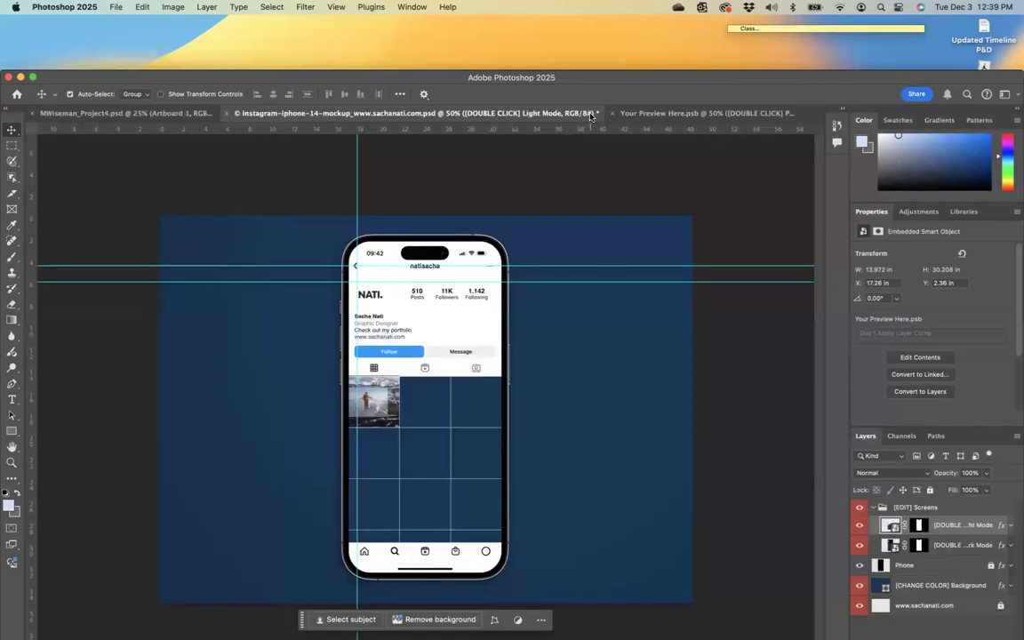
left_click(648, 113)
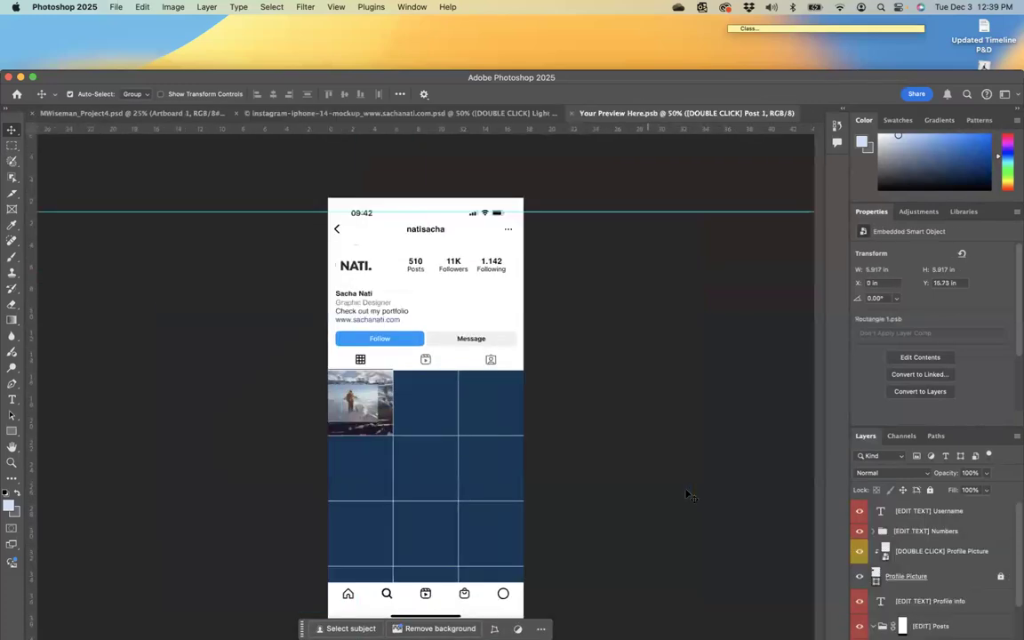
scroll(951, 533, "down", 5)
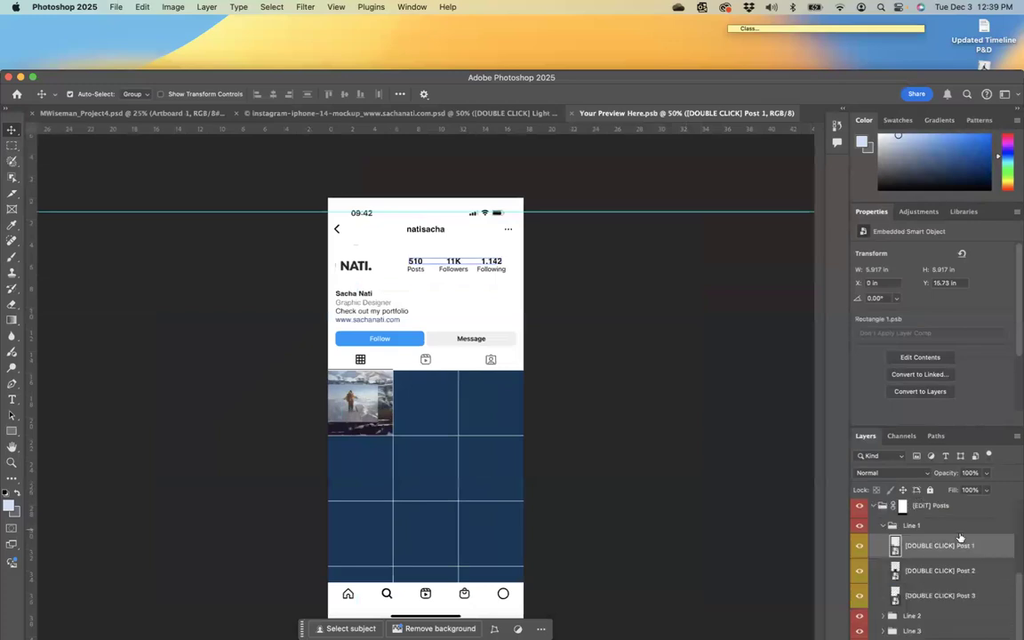
left_click(937, 573)
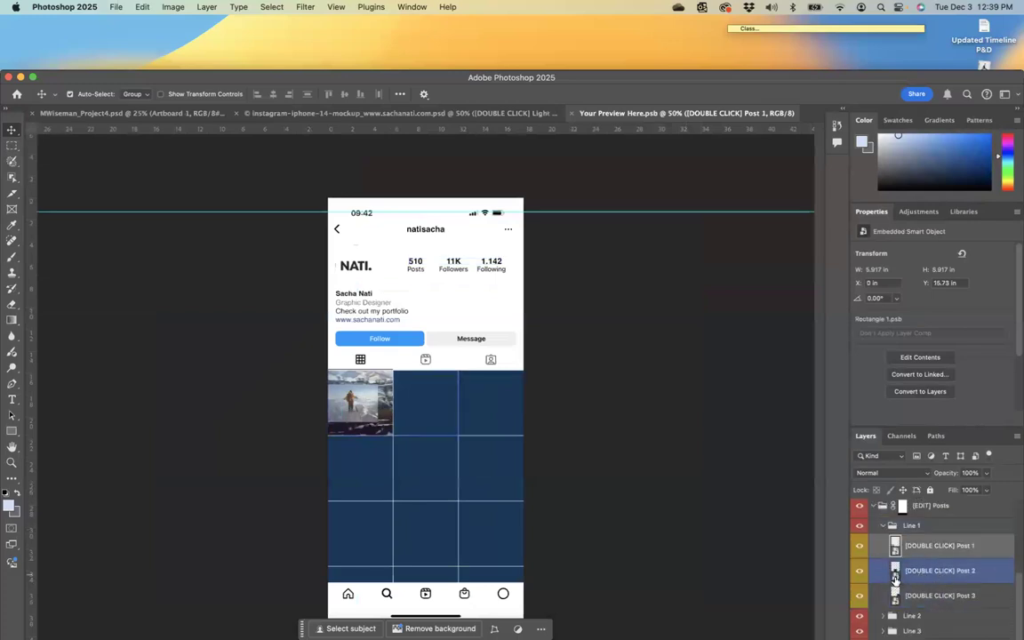
double_click(894, 577)
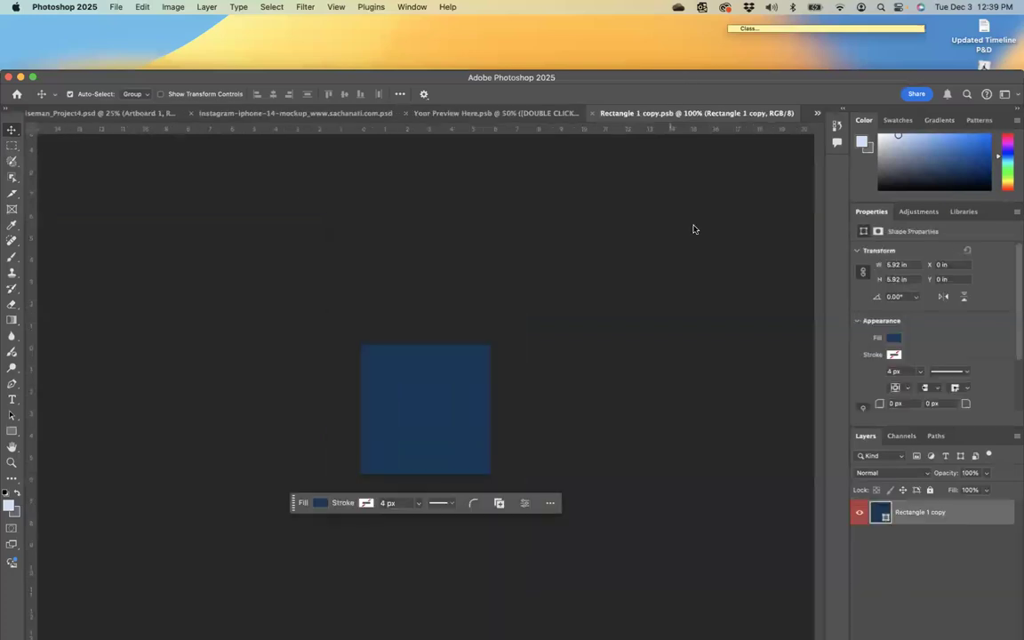
Step: Uncover the images folder in Finder, place the Project4_02 slice JPEG into the Post 2 smart object and commit it
left_click_drag(693, 77, 693, 227)
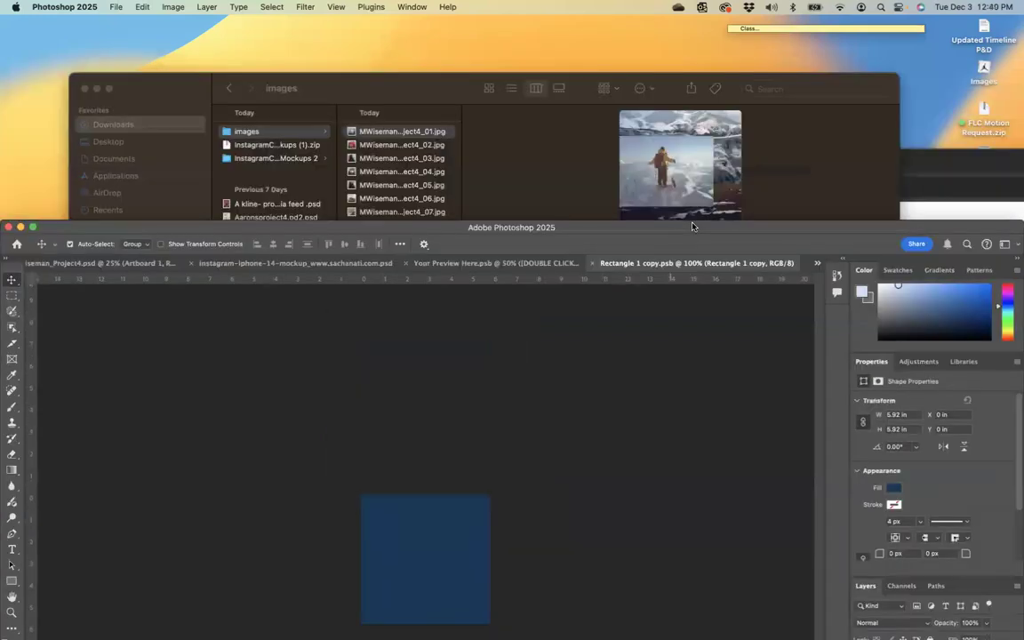
left_click(622, 199)
left_click_drag(401, 144, 470, 505)
left_click_drag(627, 230, 628, 65)
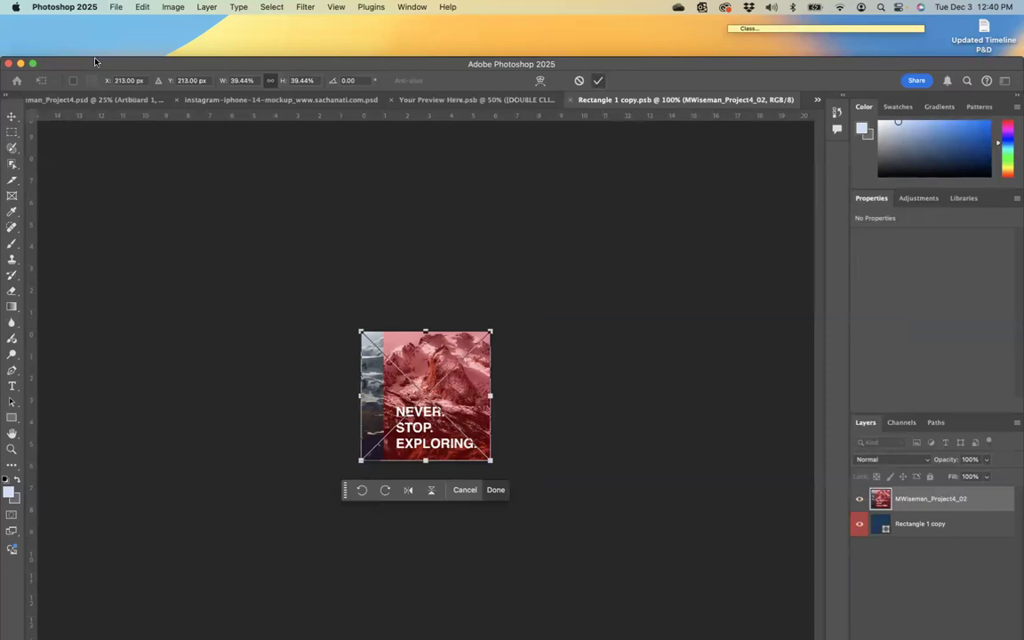
left_click(599, 81)
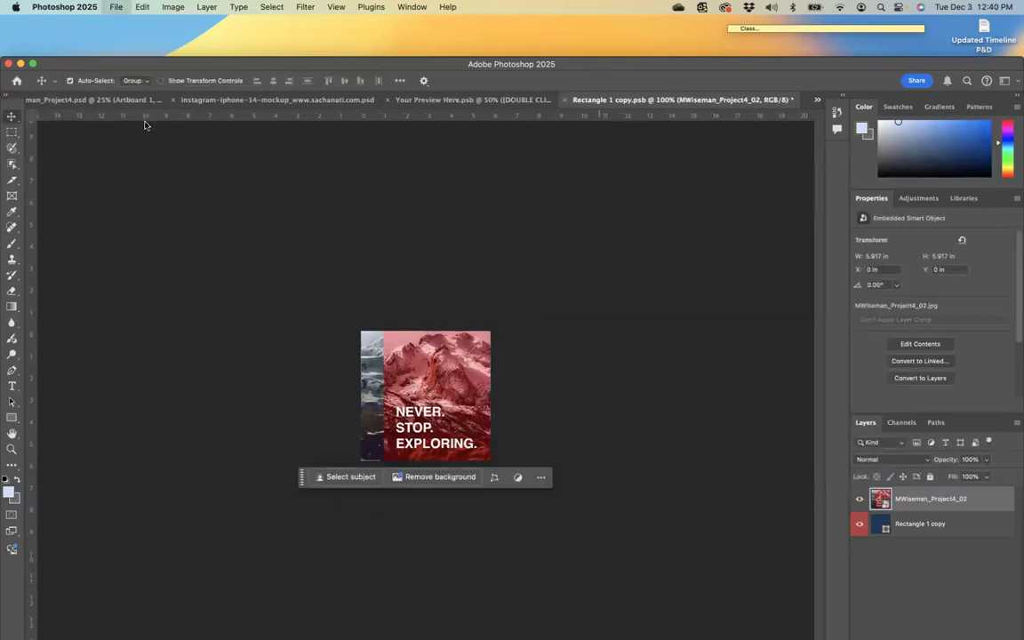
Step: Save the Post 2 contents and Your Preview Here.psb, ending on the Instagram iPhone 14 mockup document
left_click(116, 6)
left_click(423, 96)
left_click(449, 100)
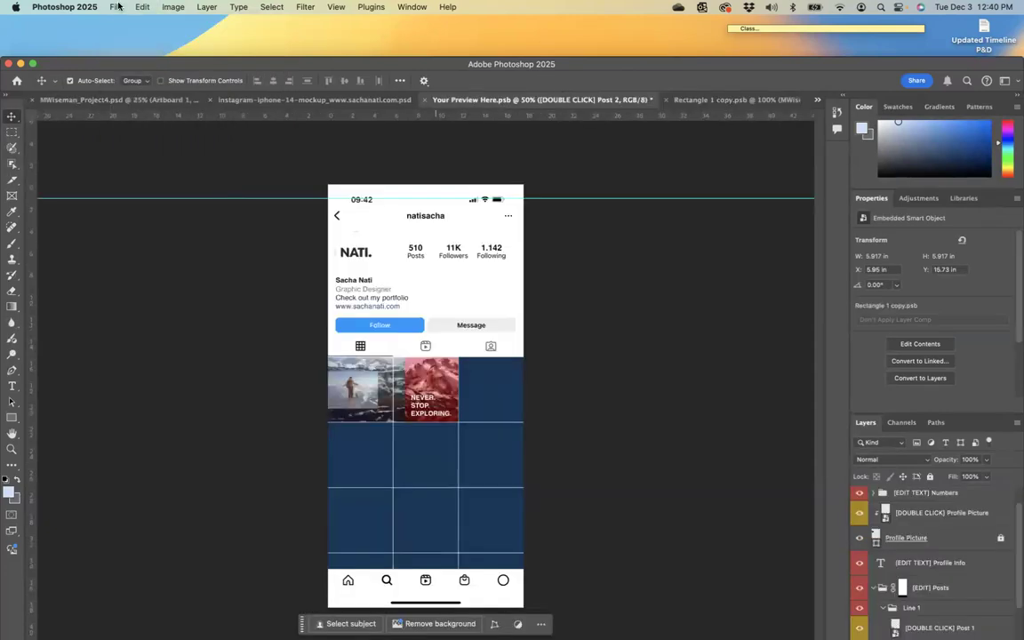
left_click(115, 6)
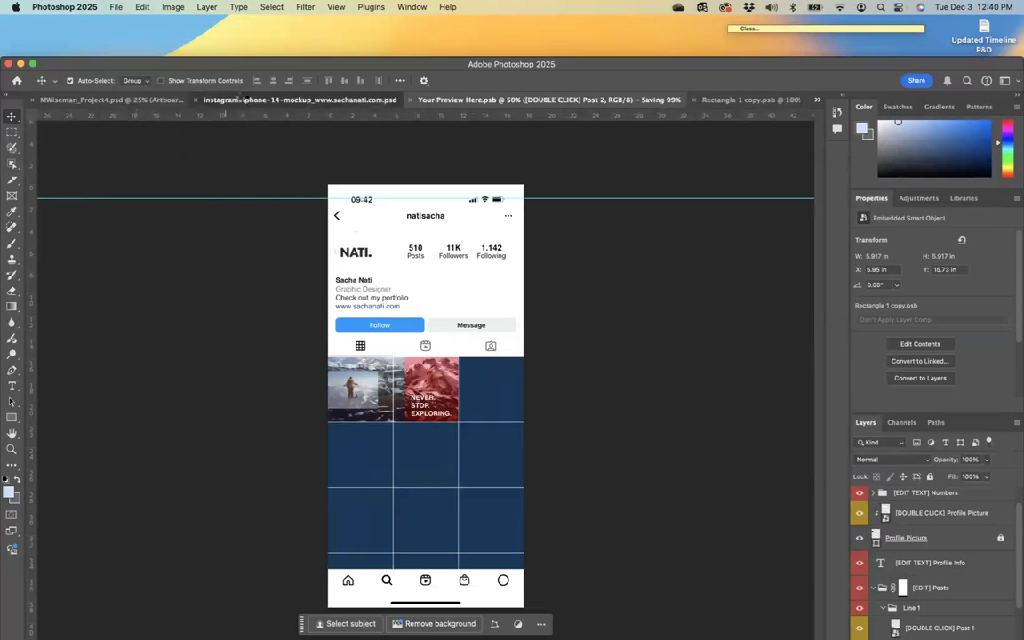
left_click(240, 99)
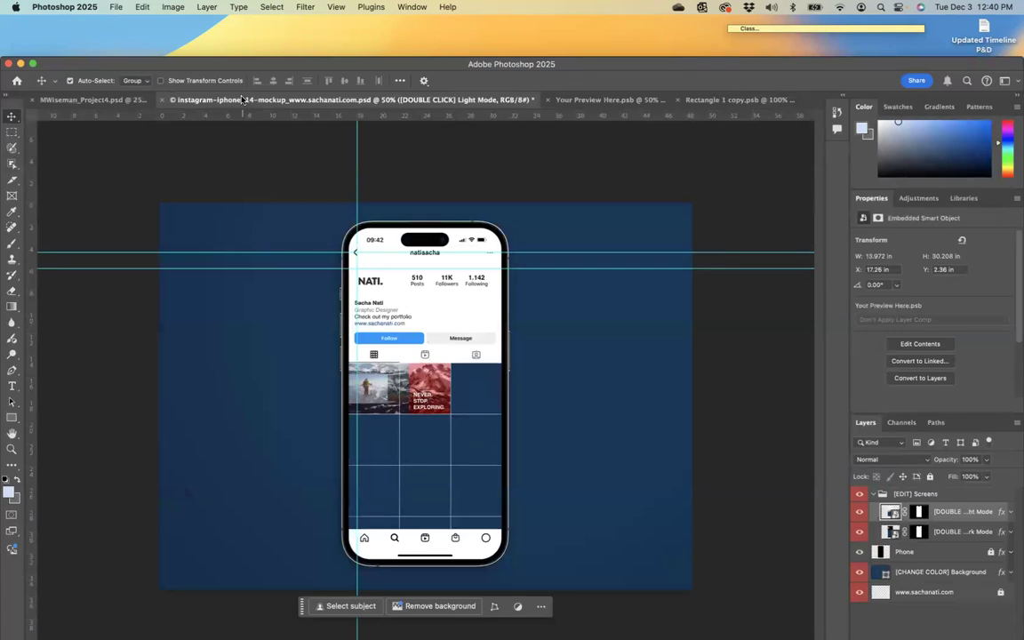
Step: Close the saved Rectangle 1 copy.psb and open the Post 3 smart object from the Line 1 group of Your Preview Here.psb
left_click(696, 96)
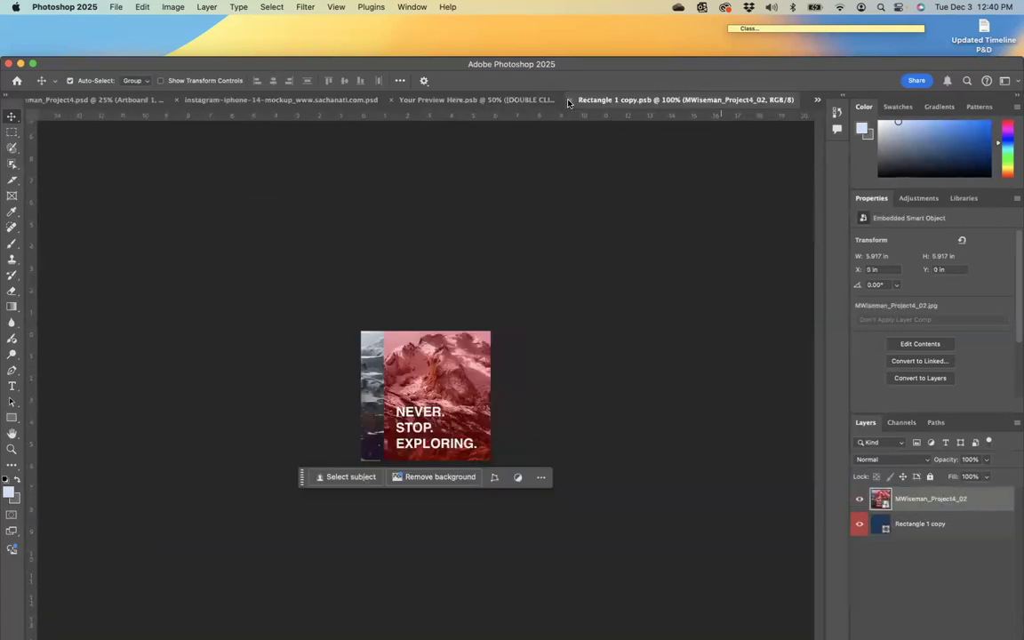
left_click(569, 99)
left_click(676, 100)
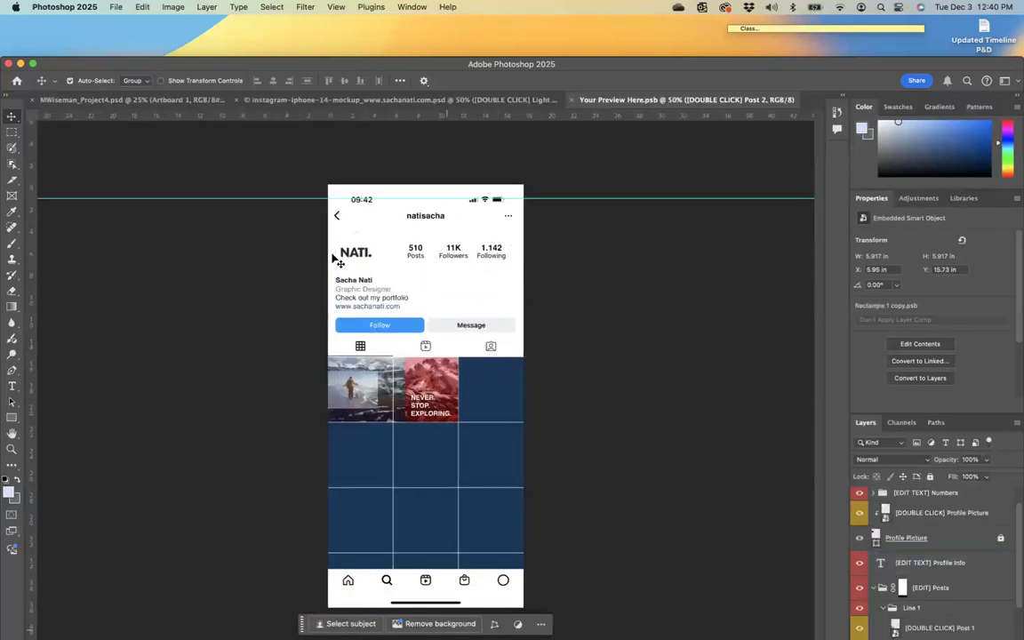
left_click(523, 401)
scroll(924, 551, "down", 3)
left_click(903, 557)
left_click(942, 584)
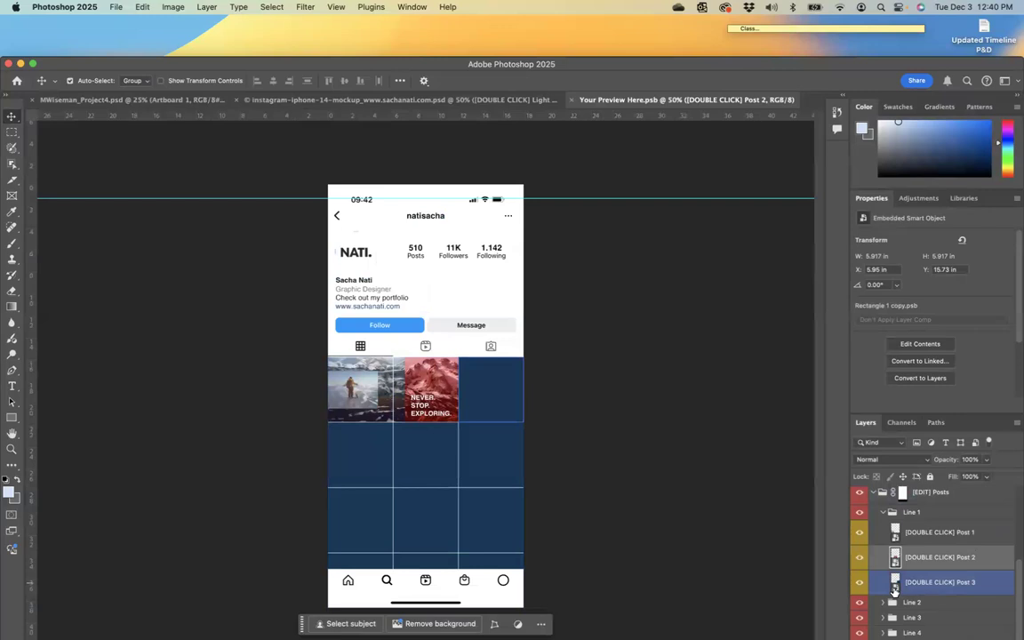
double_click(895, 584)
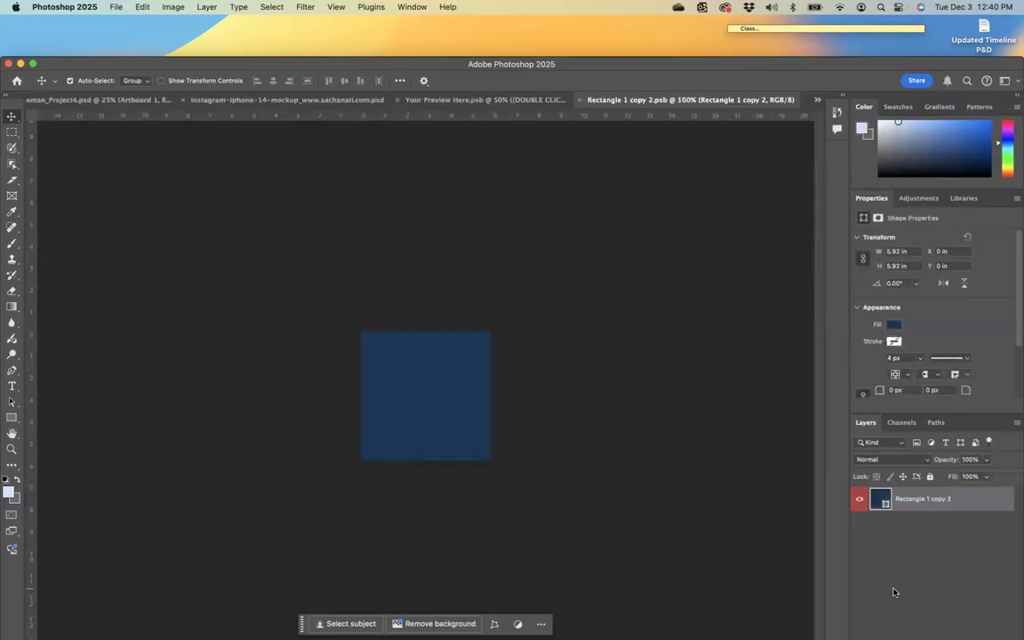
Step: Uncover the images folder in Finder, place the Project4_03 slice JPEG into the Post 3 smart object and commit it
left_click_drag(441, 65, 464, 514)
left_click(430, 146)
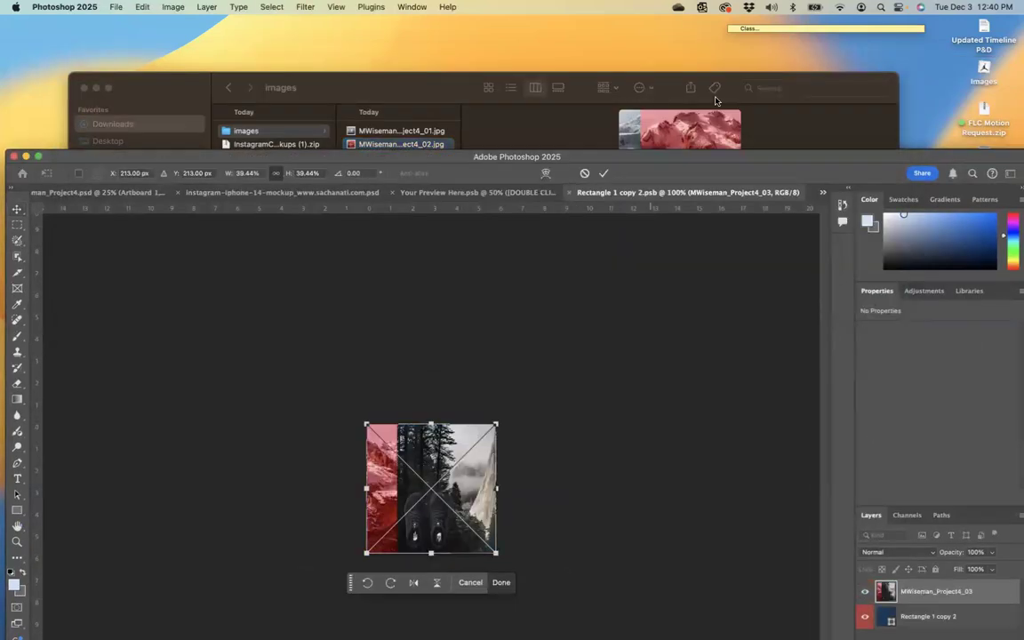
left_click_drag(716, 156, 712, 92)
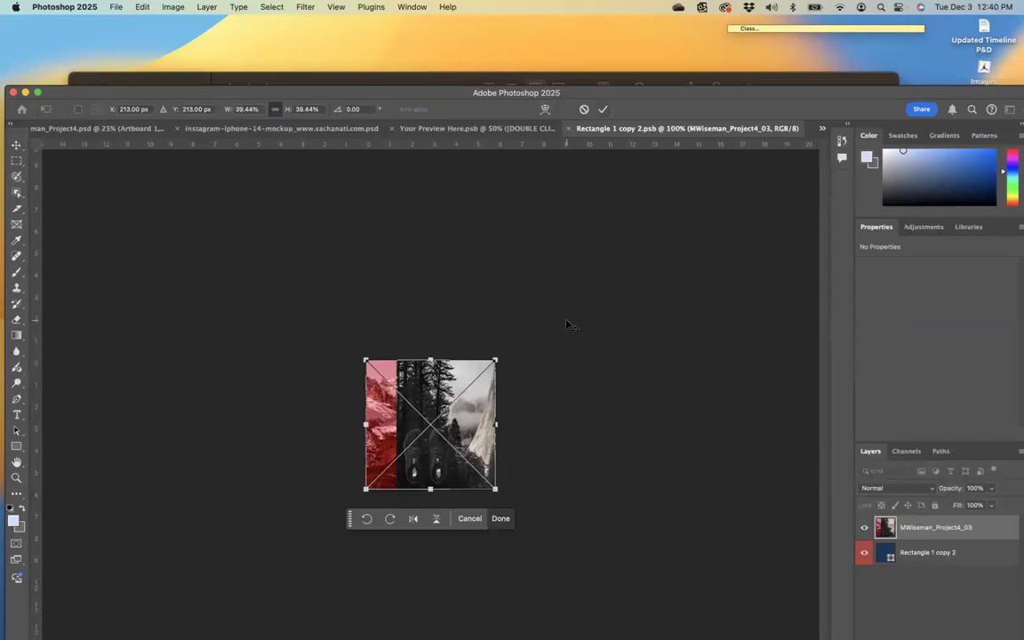
key("Return")
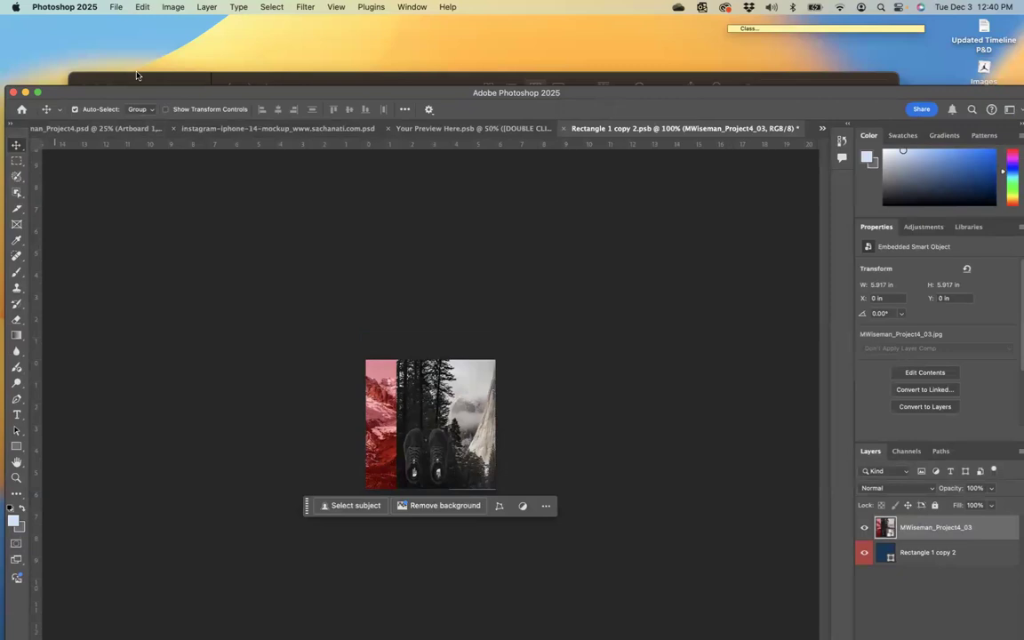
Step: Save the Post 3 smart object's contents, return to Your Preview Here.psb and save that document too
left_click(114, 7)
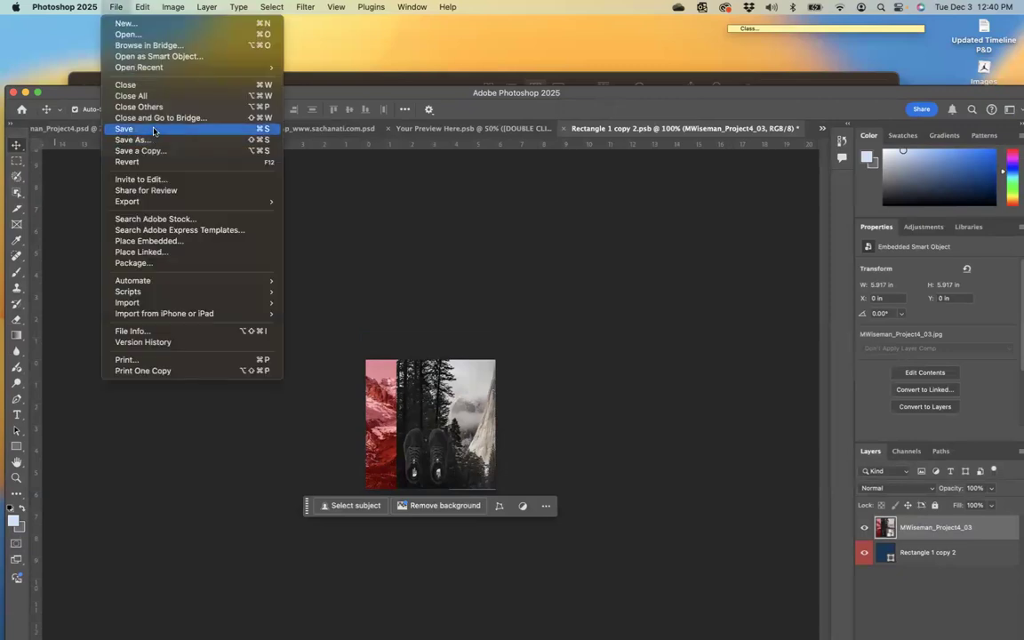
left_click(124, 129)
key("ctrl+shift+Tab")
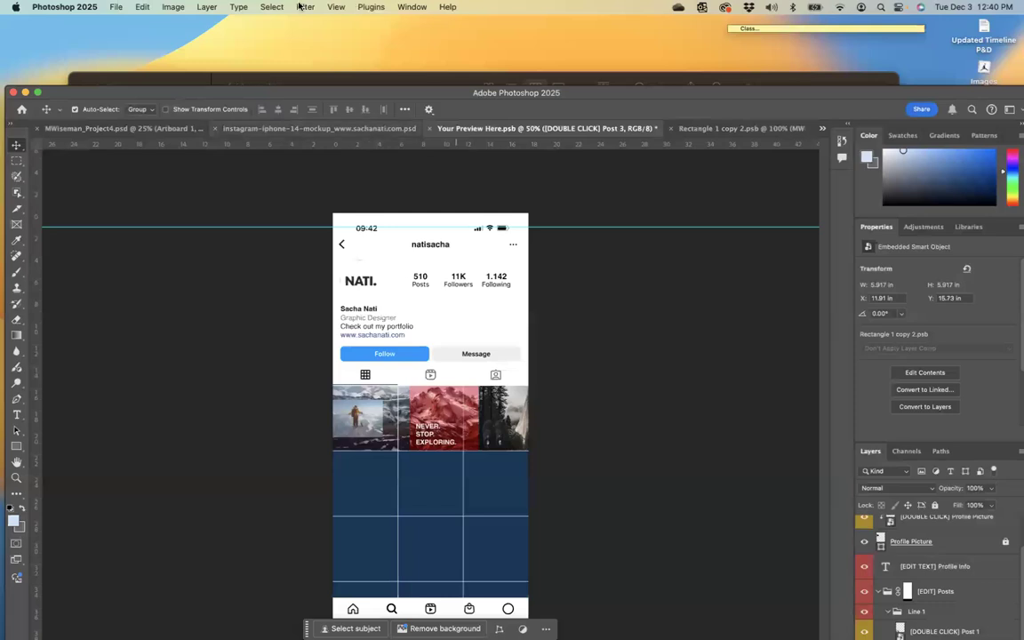
left_click(118, 10)
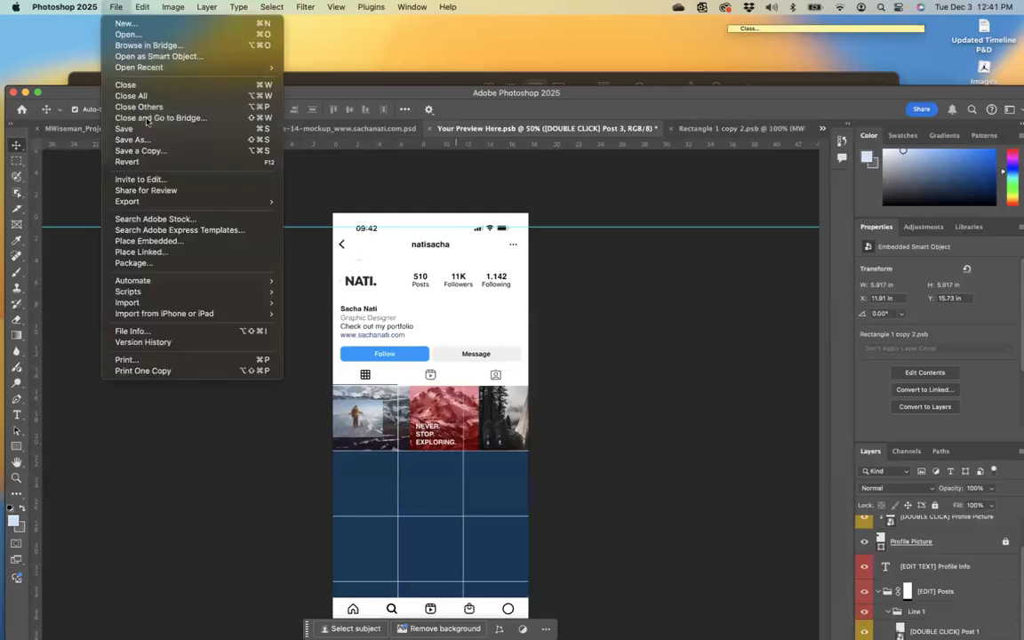
left_click(487, 92)
key("super+s")
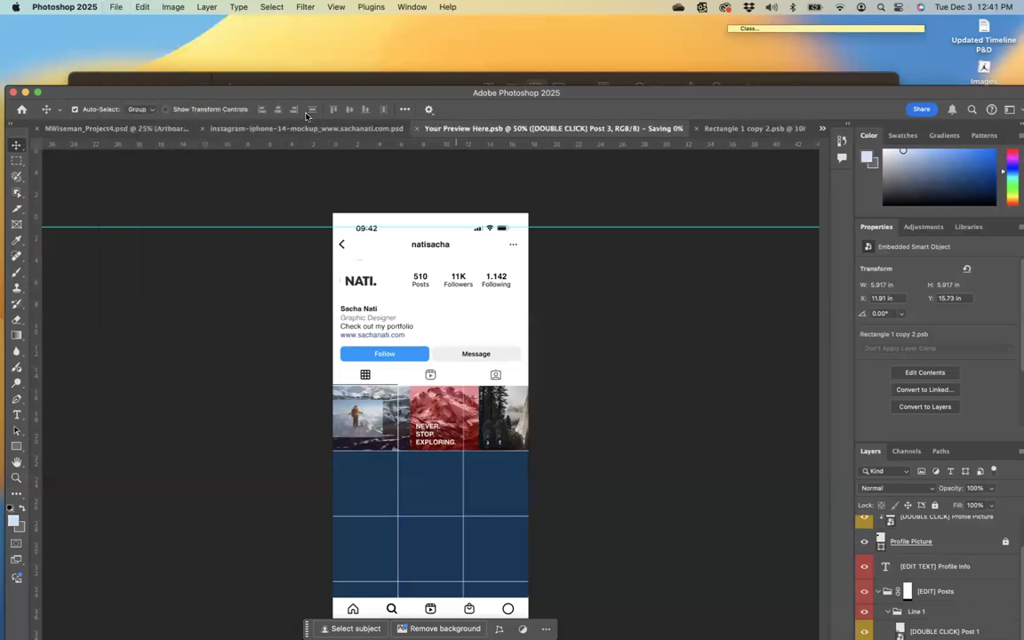
Step: Switch to the Instagram iPhone 14 mockup document and save it with the first row of posts placed
left_click(315, 129)
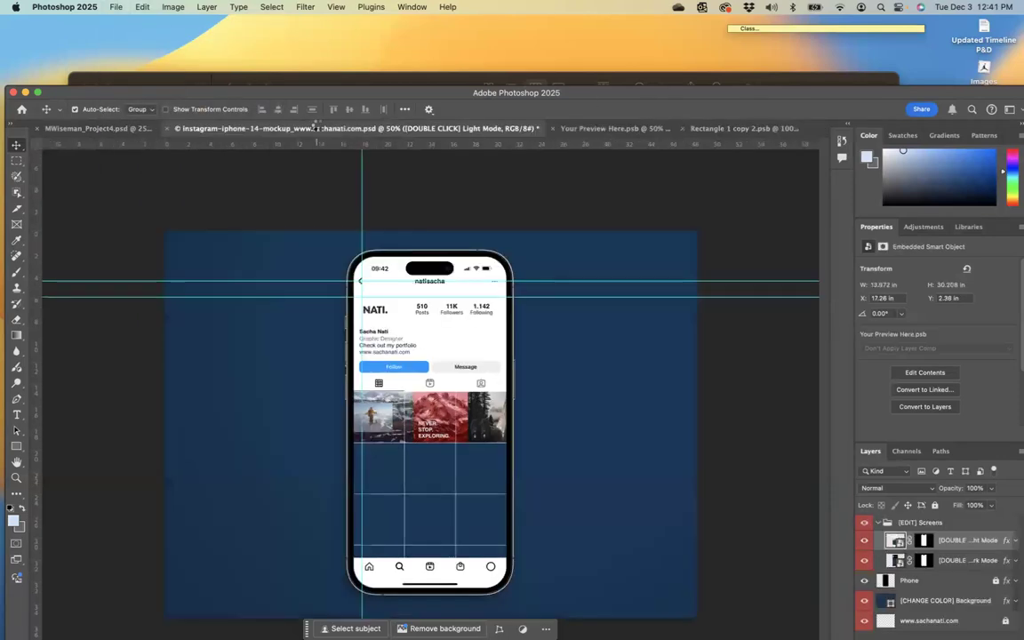
left_click(116, 7)
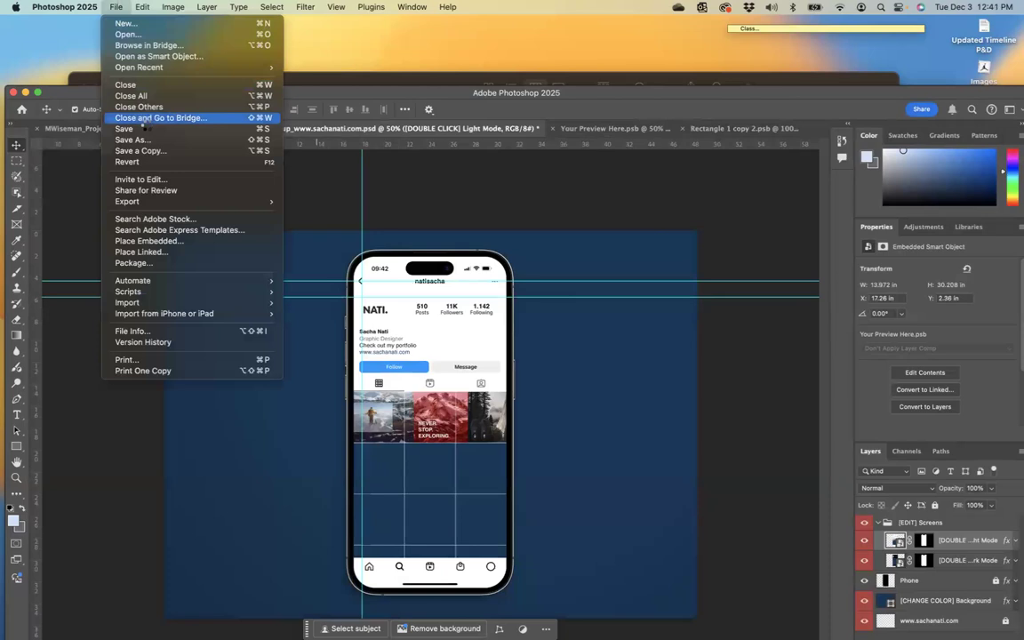
left_click(145, 129)
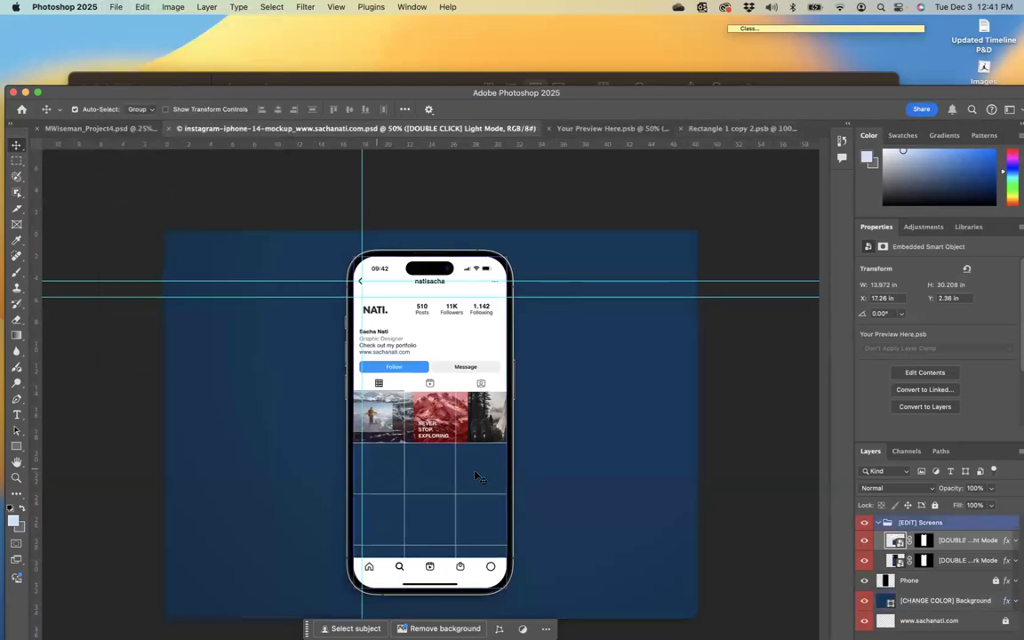
left_click(402, 509)
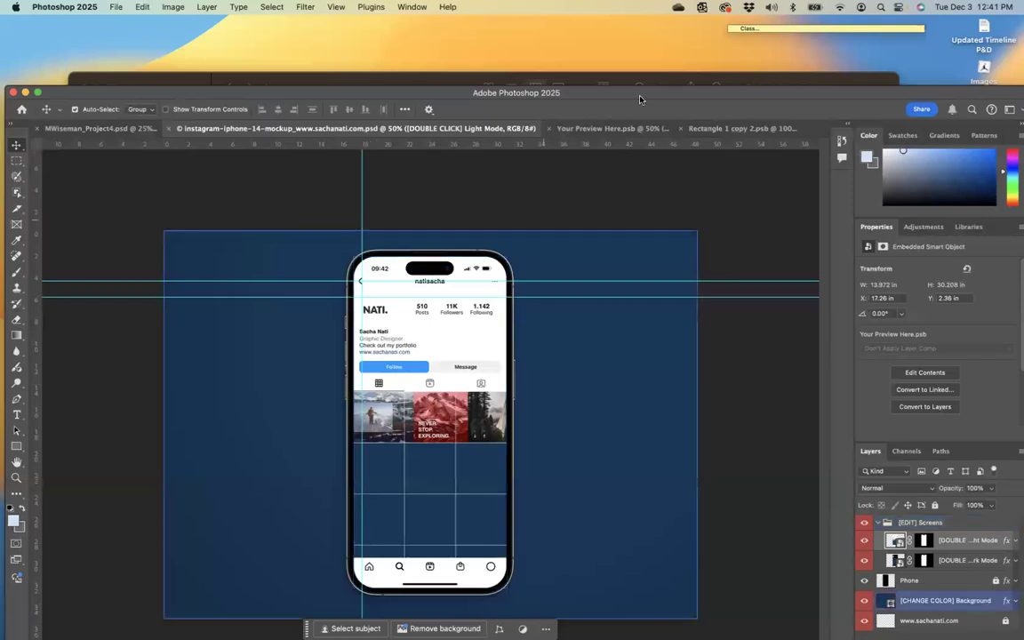
Step: Move the Photoshop window aside, switch to Chrome and review the Requirements and Saving instructions on the Project 4 assignment page
left_click_drag(642, 94, 644, 135)
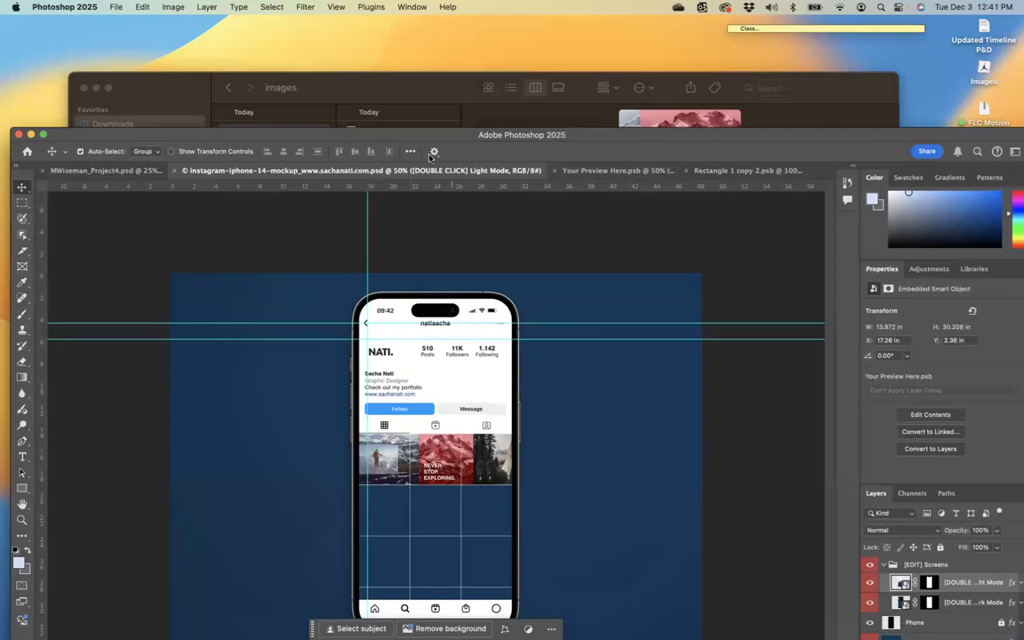
left_click_drag(426, 135, 669, 40)
left_click(737, 160)
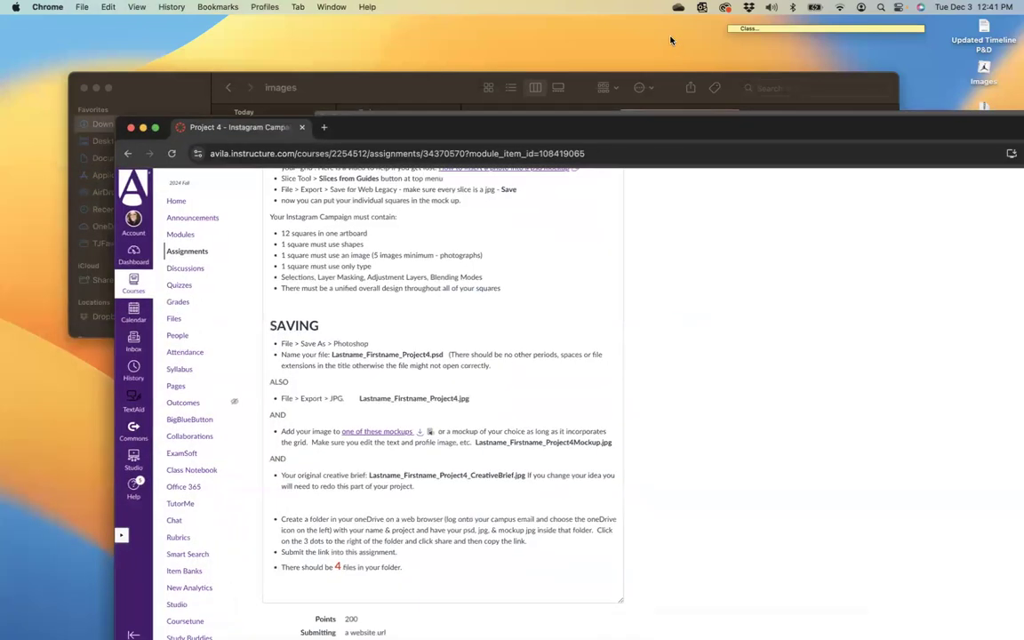
scroll(477, 370, "up", 2)
scroll(478, 373, "down", 2)
scroll(477, 374, "up", 3)
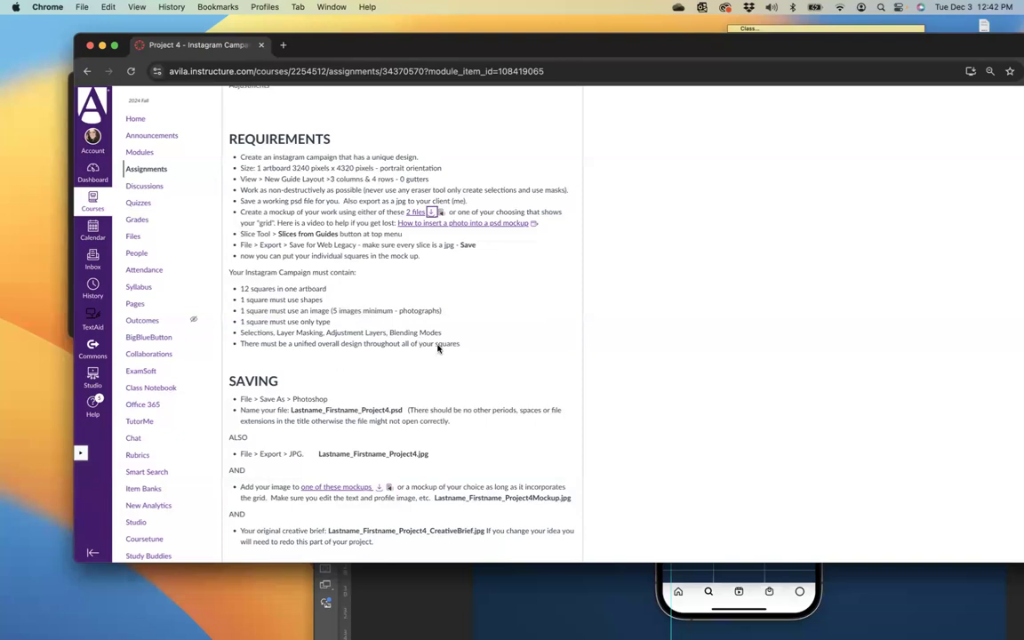
scroll(410, 356, "down", 3)
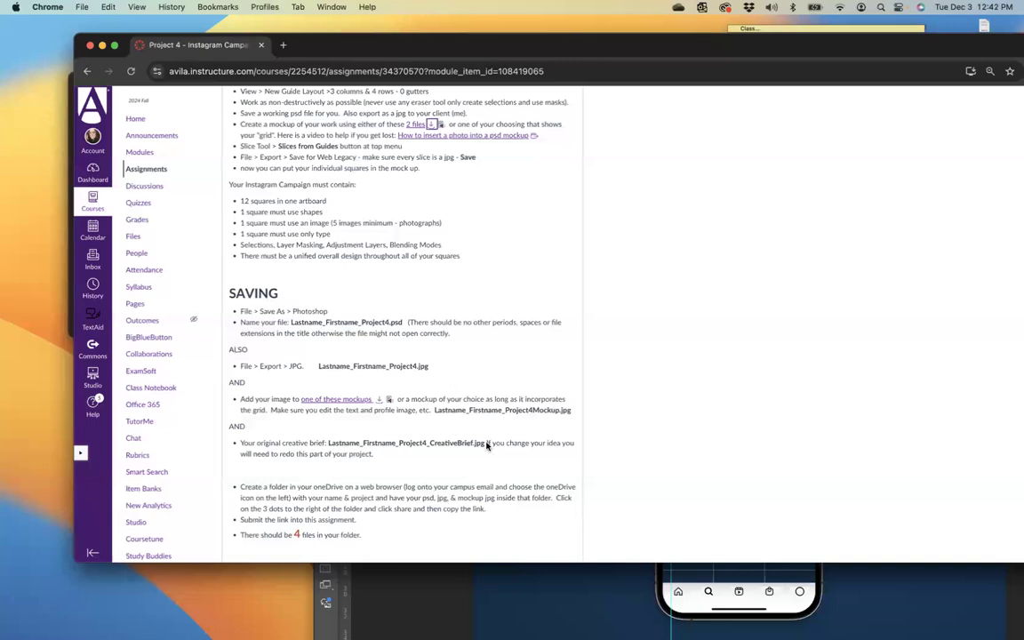
scroll(486, 446, "down", 5)
scroll(486, 446, "up", 2)
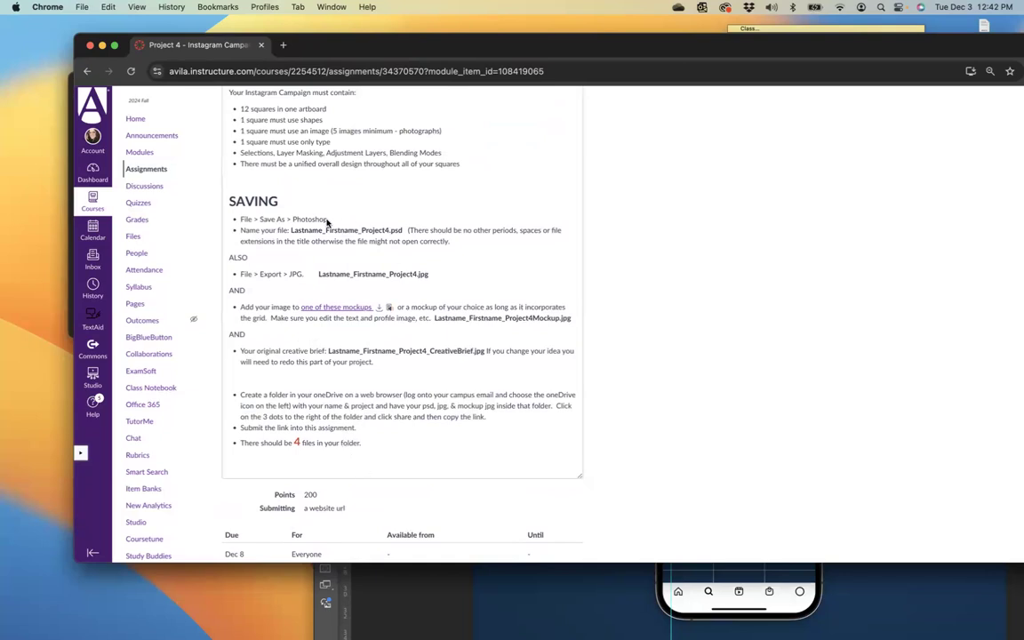
Step: Return to Photoshop, show the Project4 campaign document with its sliced artboard, and move the window clear of the assignment page
left_click(594, 618)
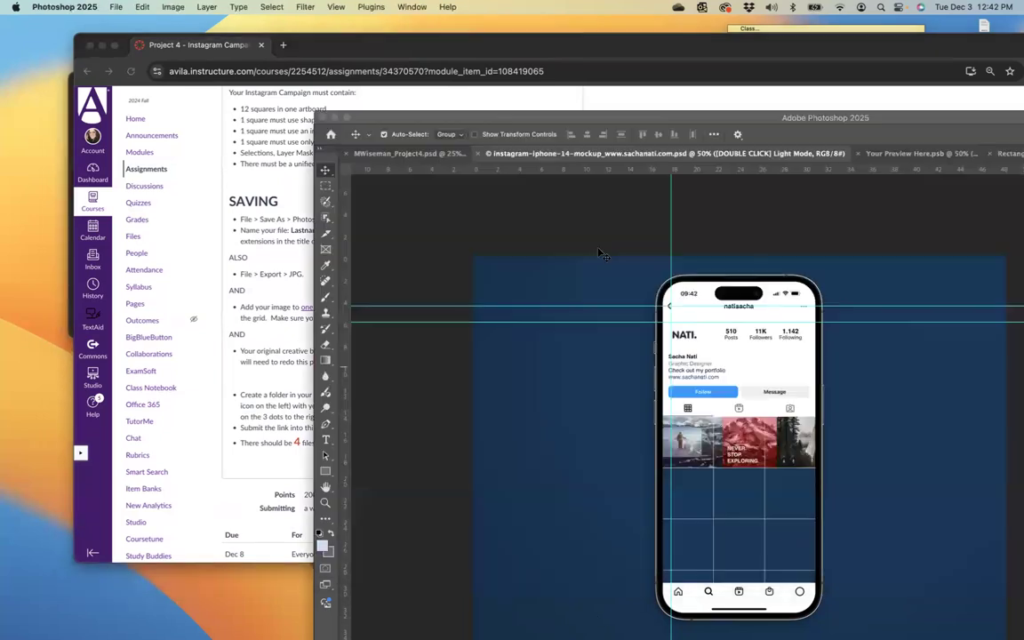
left_click(393, 154)
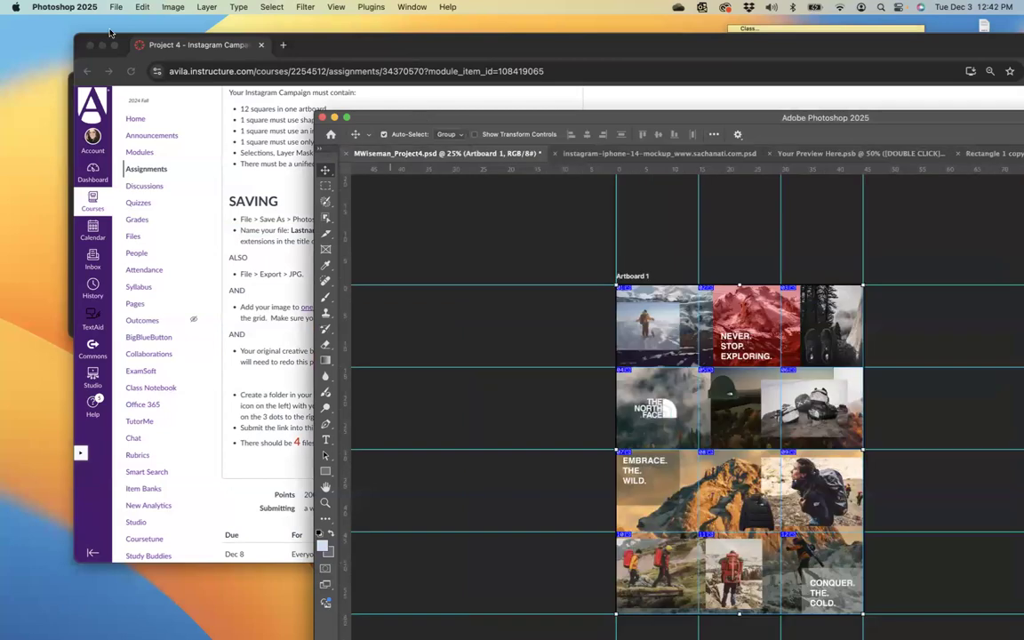
double_click(446, 118)
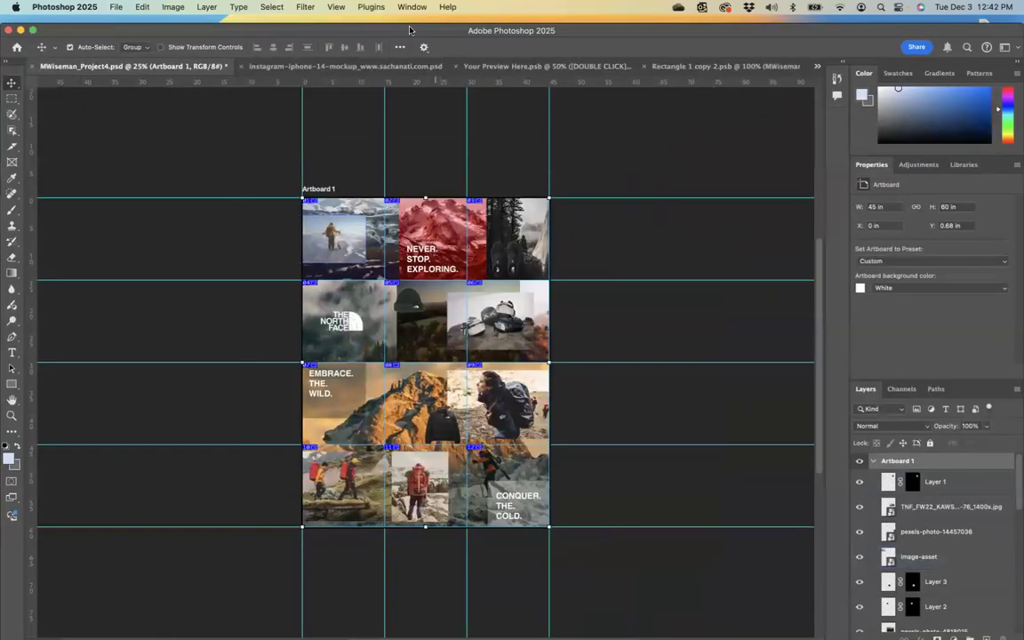
left_click_drag(445, 125, 542, 491)
Step: Consult the assignment's Saving section in Chrome again and bring the Photoshop window with the campaign artboard back into view
left_click(360, 255)
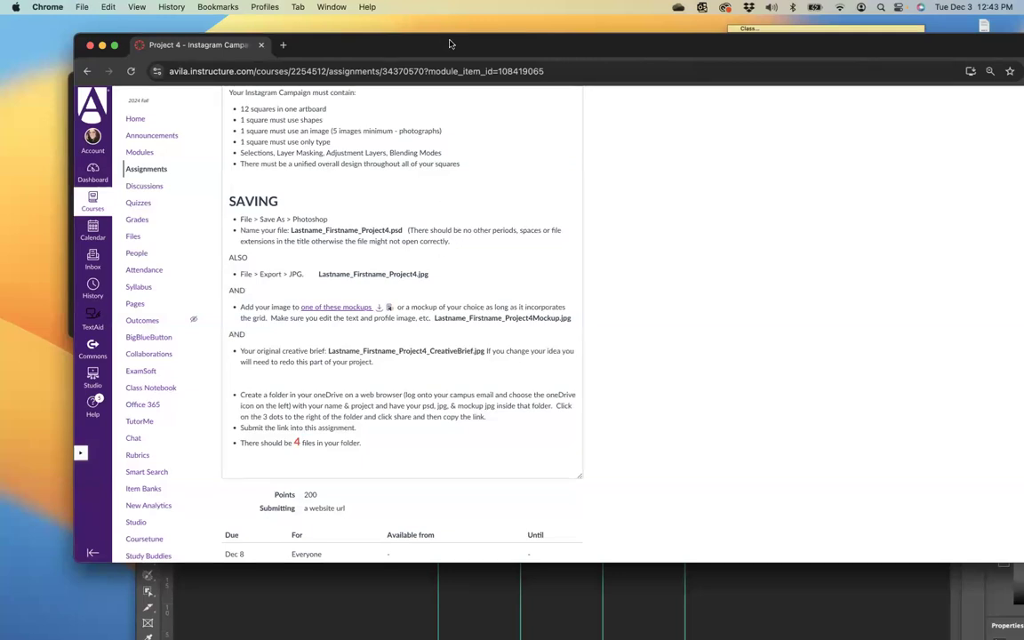
left_click_drag(400, 38, 364, 38)
left_click(669, 577)
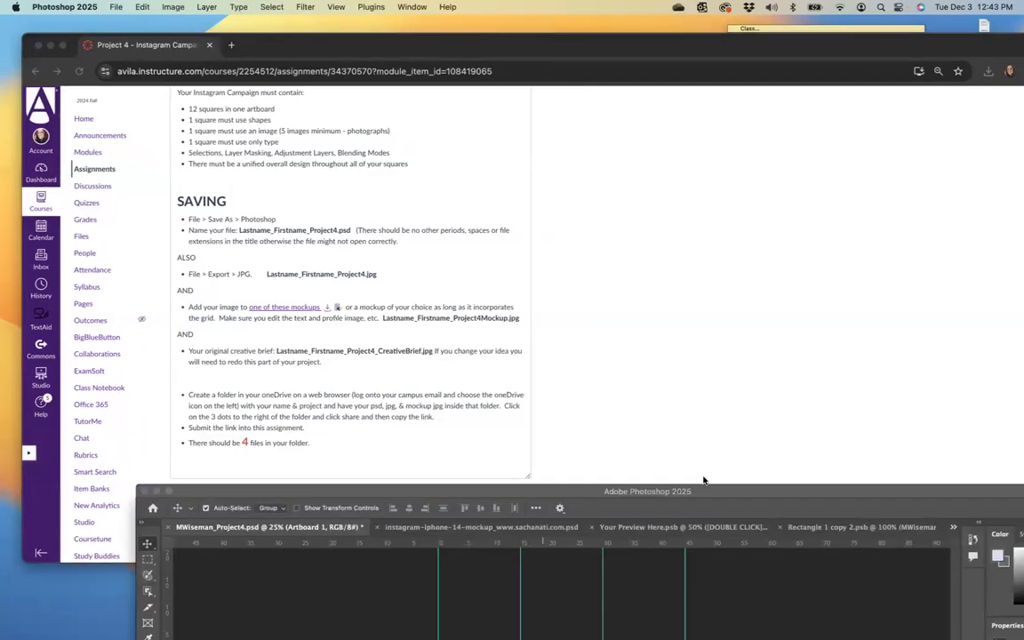
left_click_drag(709, 490, 585, 125)
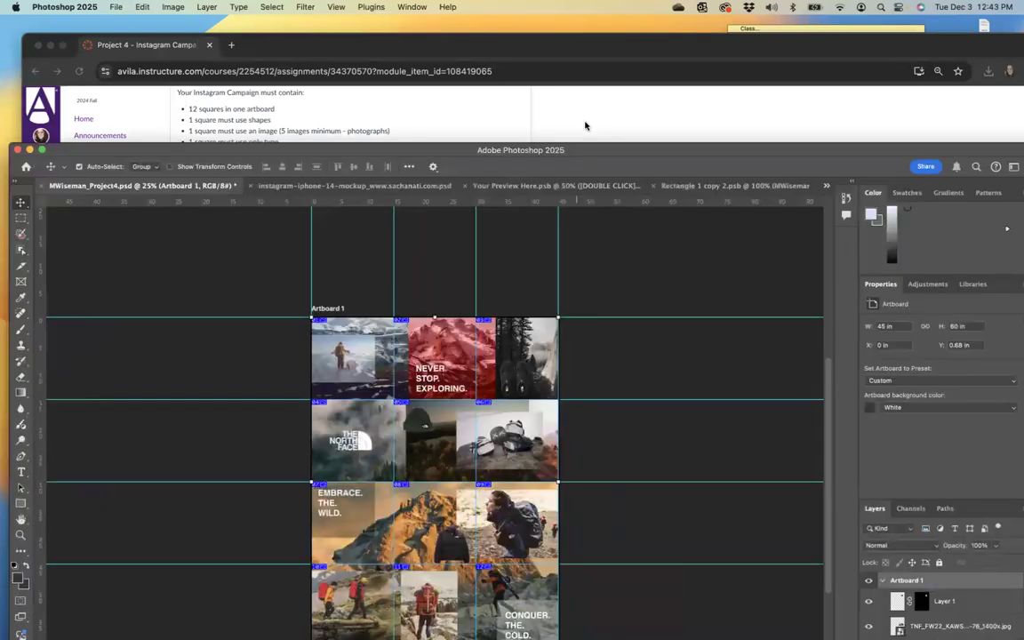